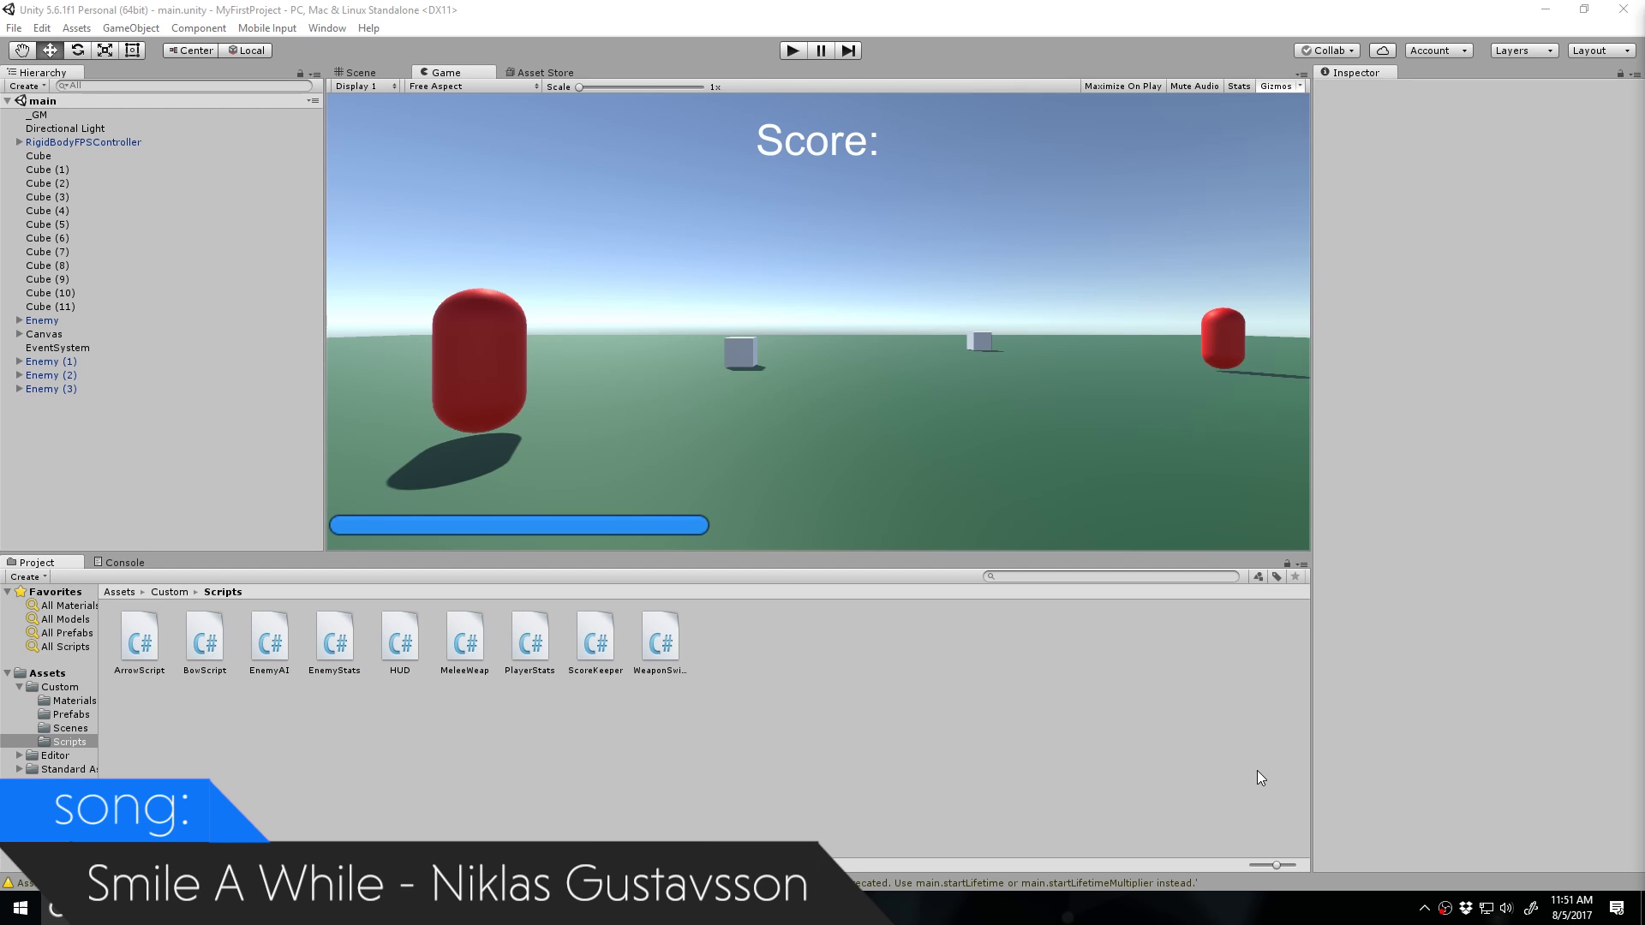
# - Playtest the main scene by attacking enemies to check the score and health bar, and stop the game
pyautogui.click(792, 50)
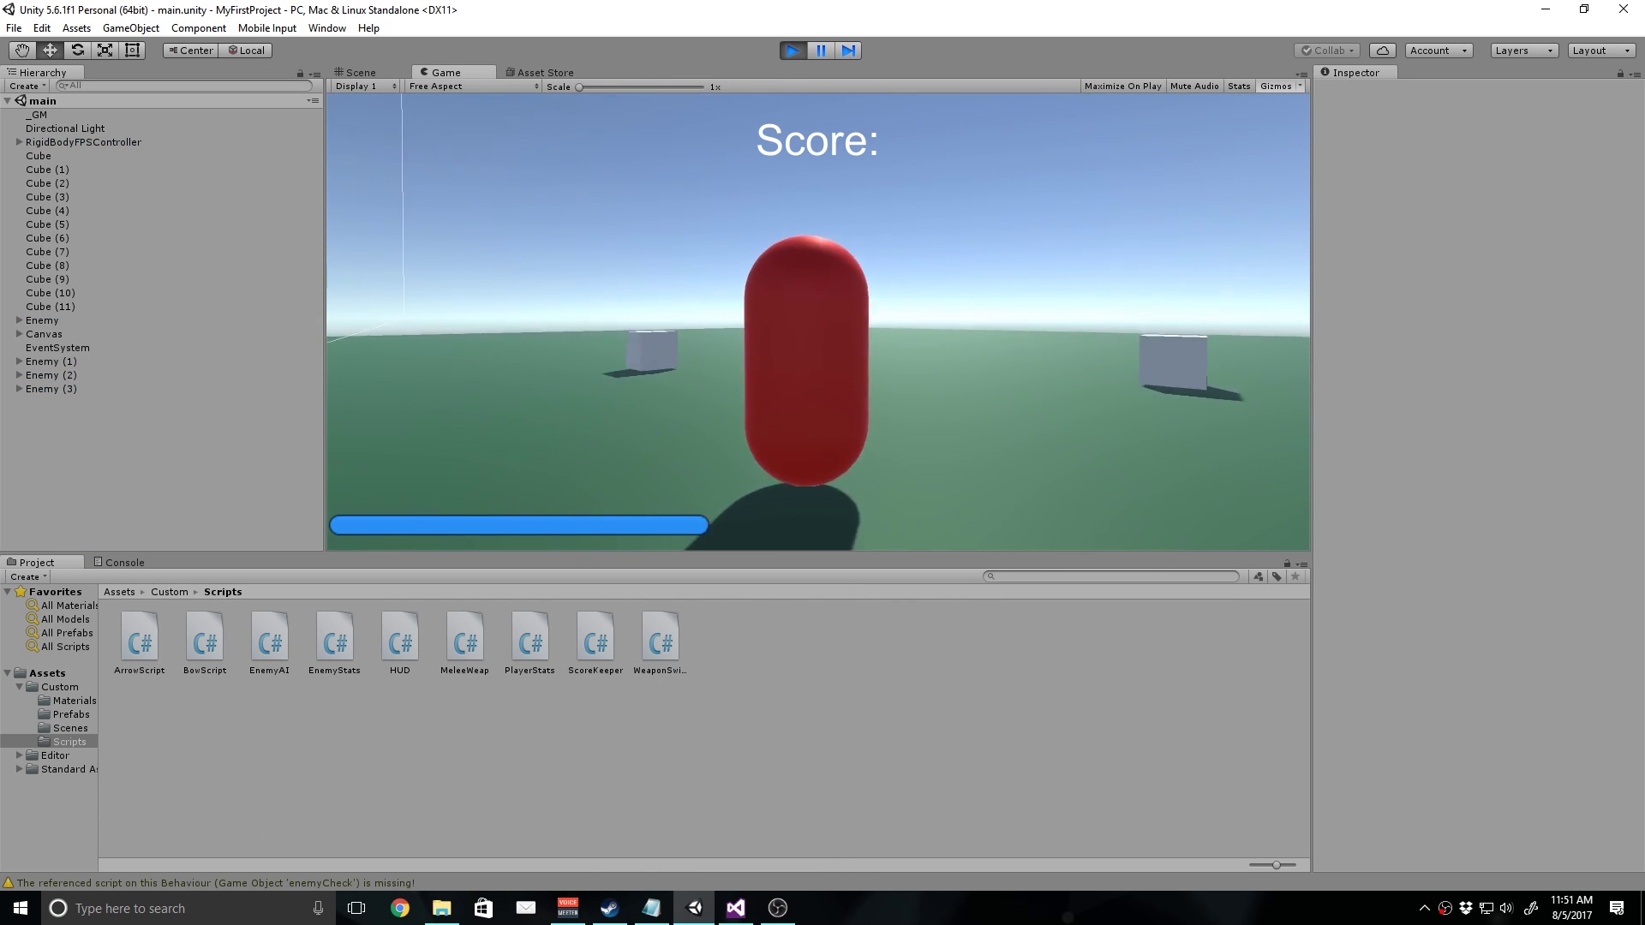
pyautogui.click(818, 322)
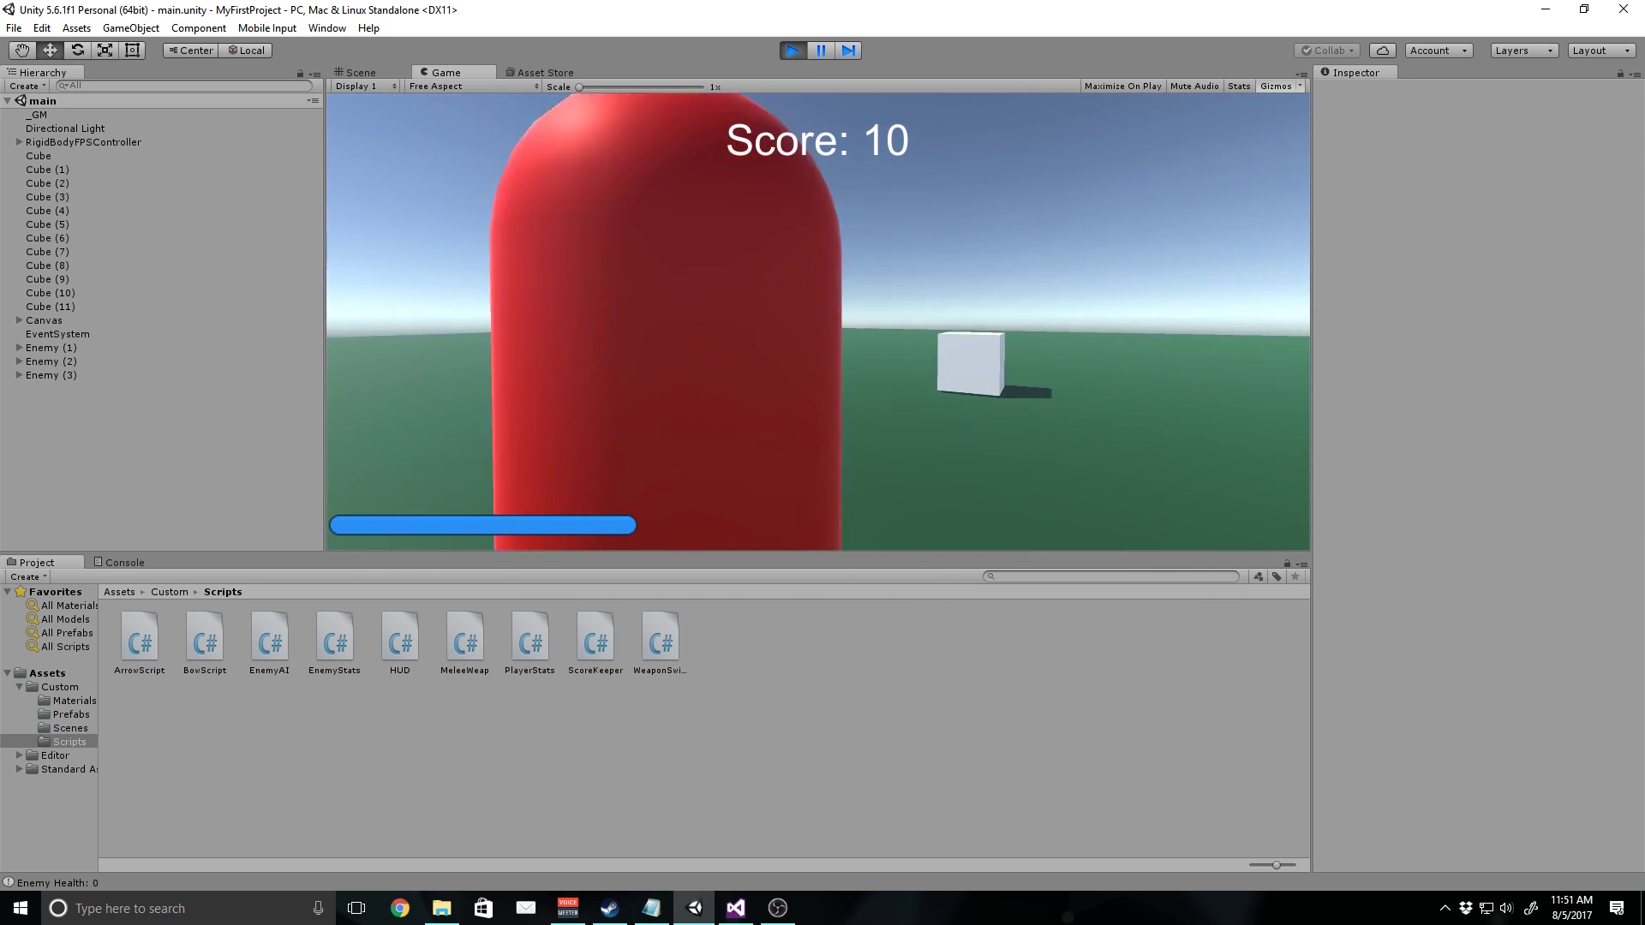
pyautogui.click(818, 321)
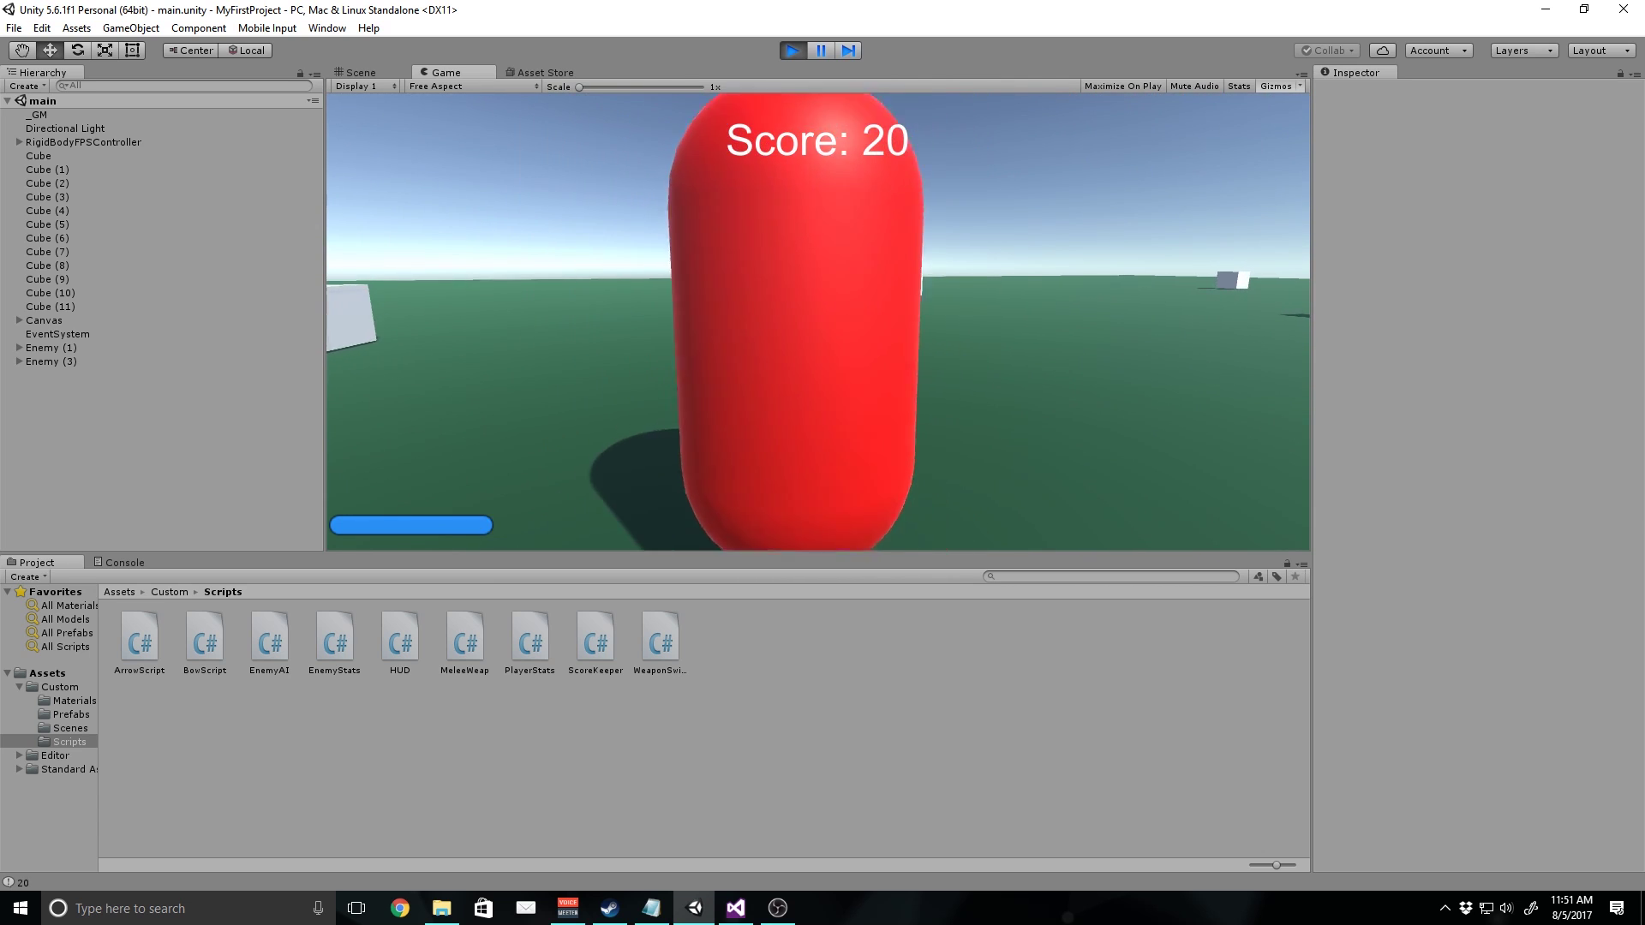
pyautogui.hotkey('ctrl', 'p')
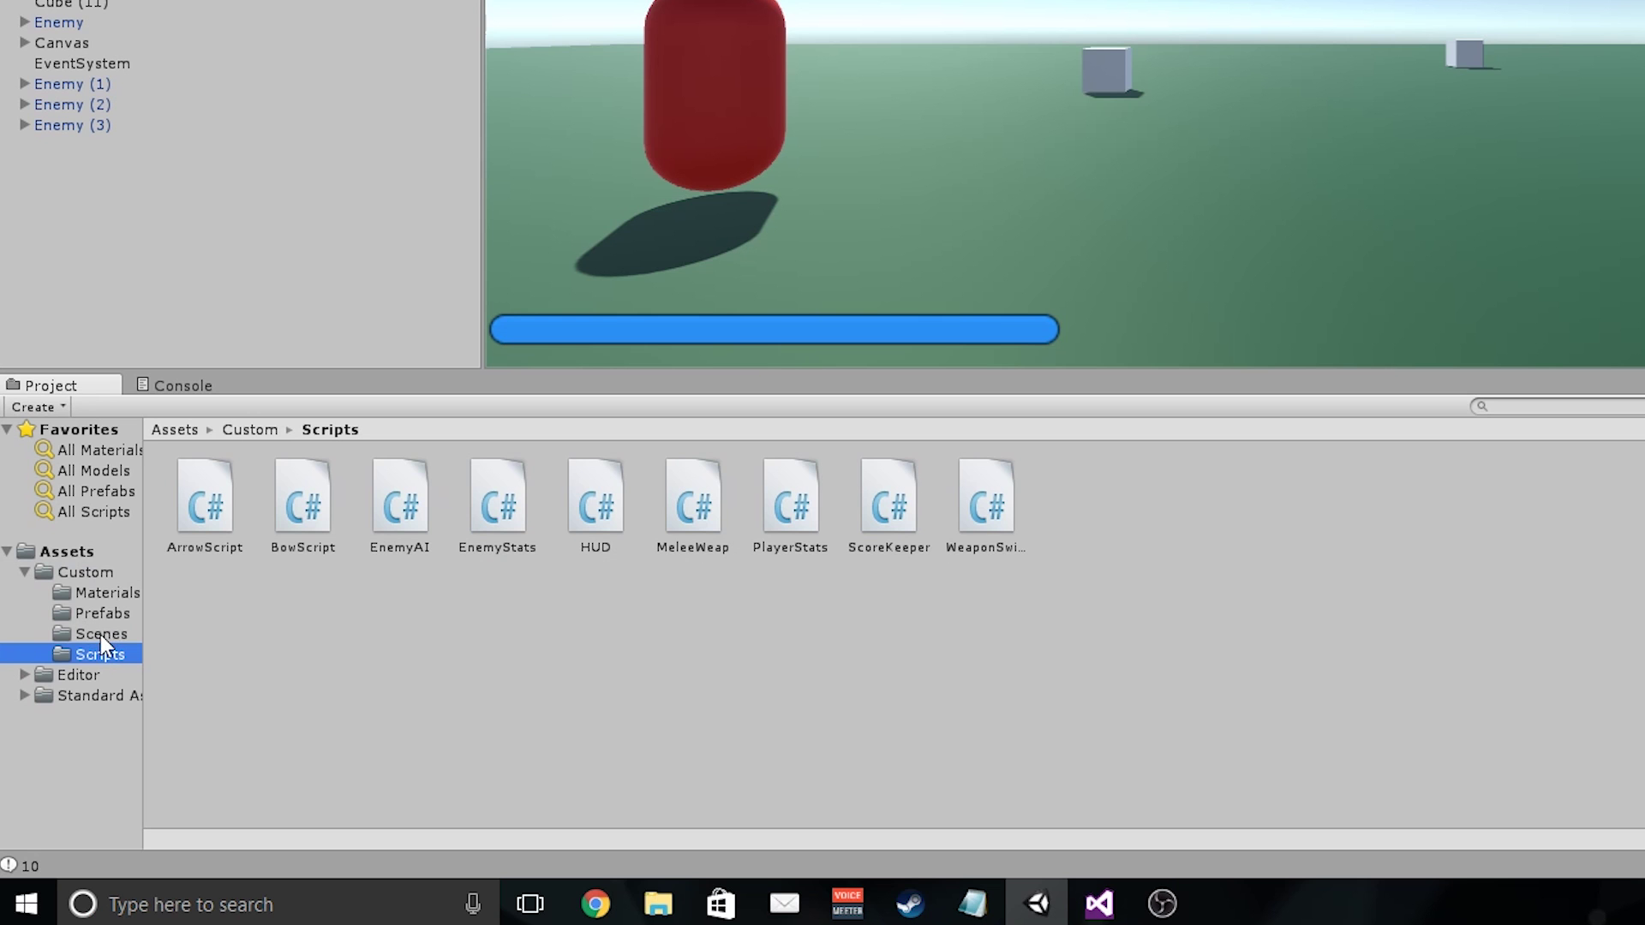
# - Create a scene named menu in the Scenes folder and load it in the Hierarchy alongside the main scene
pyautogui.click(70, 729)
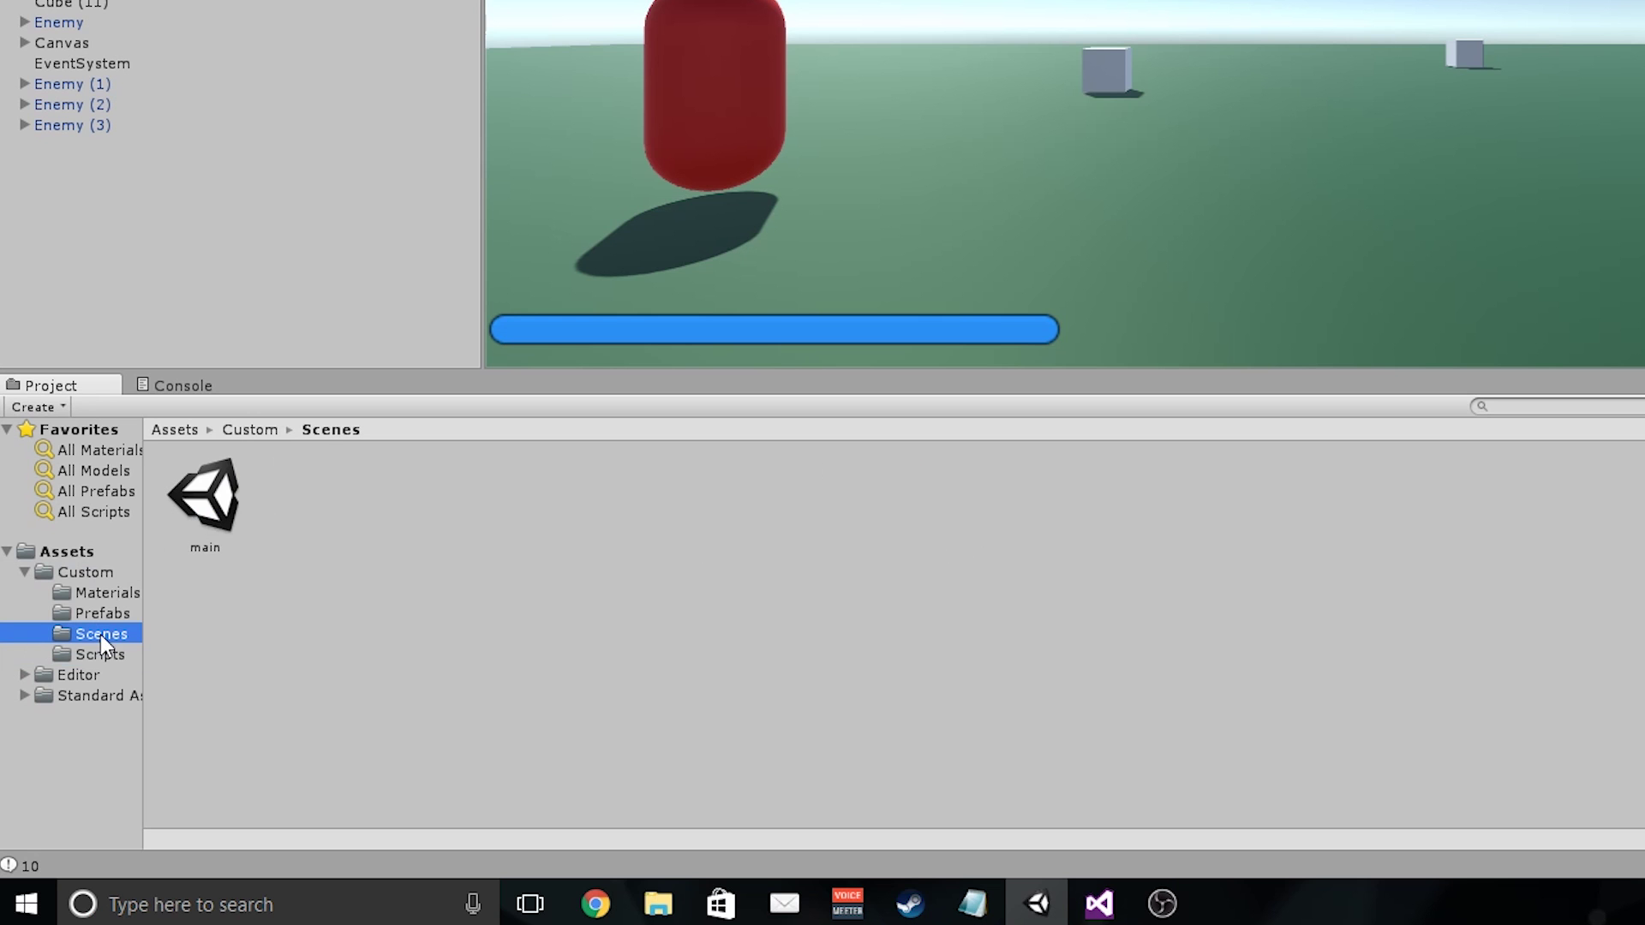
pyautogui.rightClick(295, 522)
pyautogui.moveTo(411, 64)
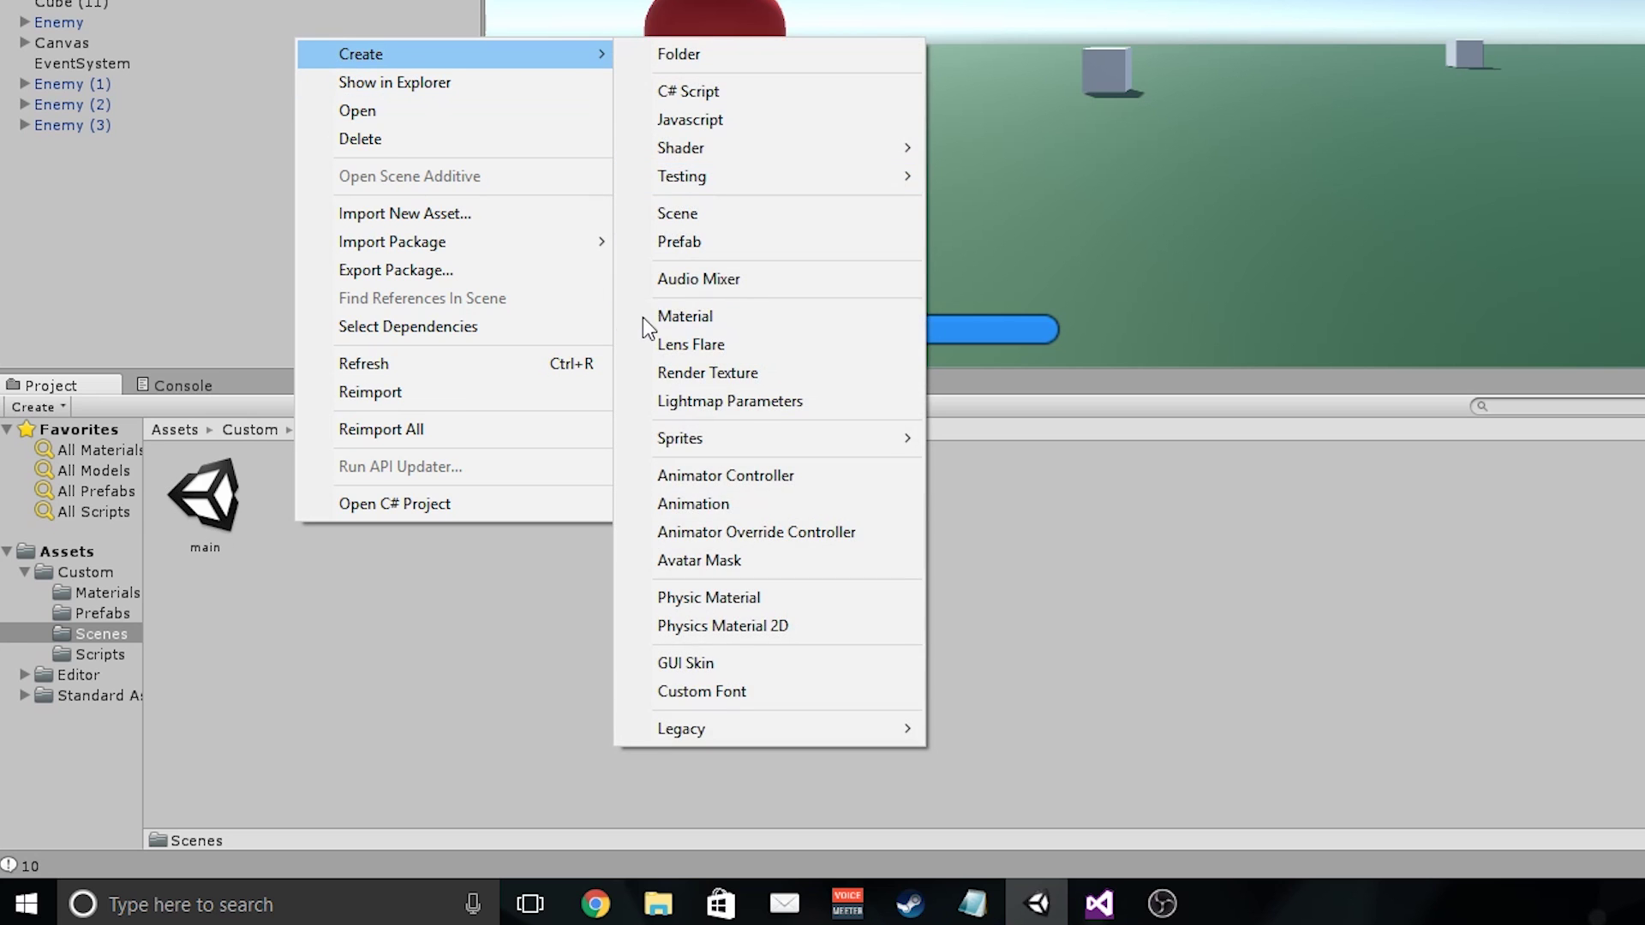
pyautogui.click(680, 215)
pyautogui.write('menu')
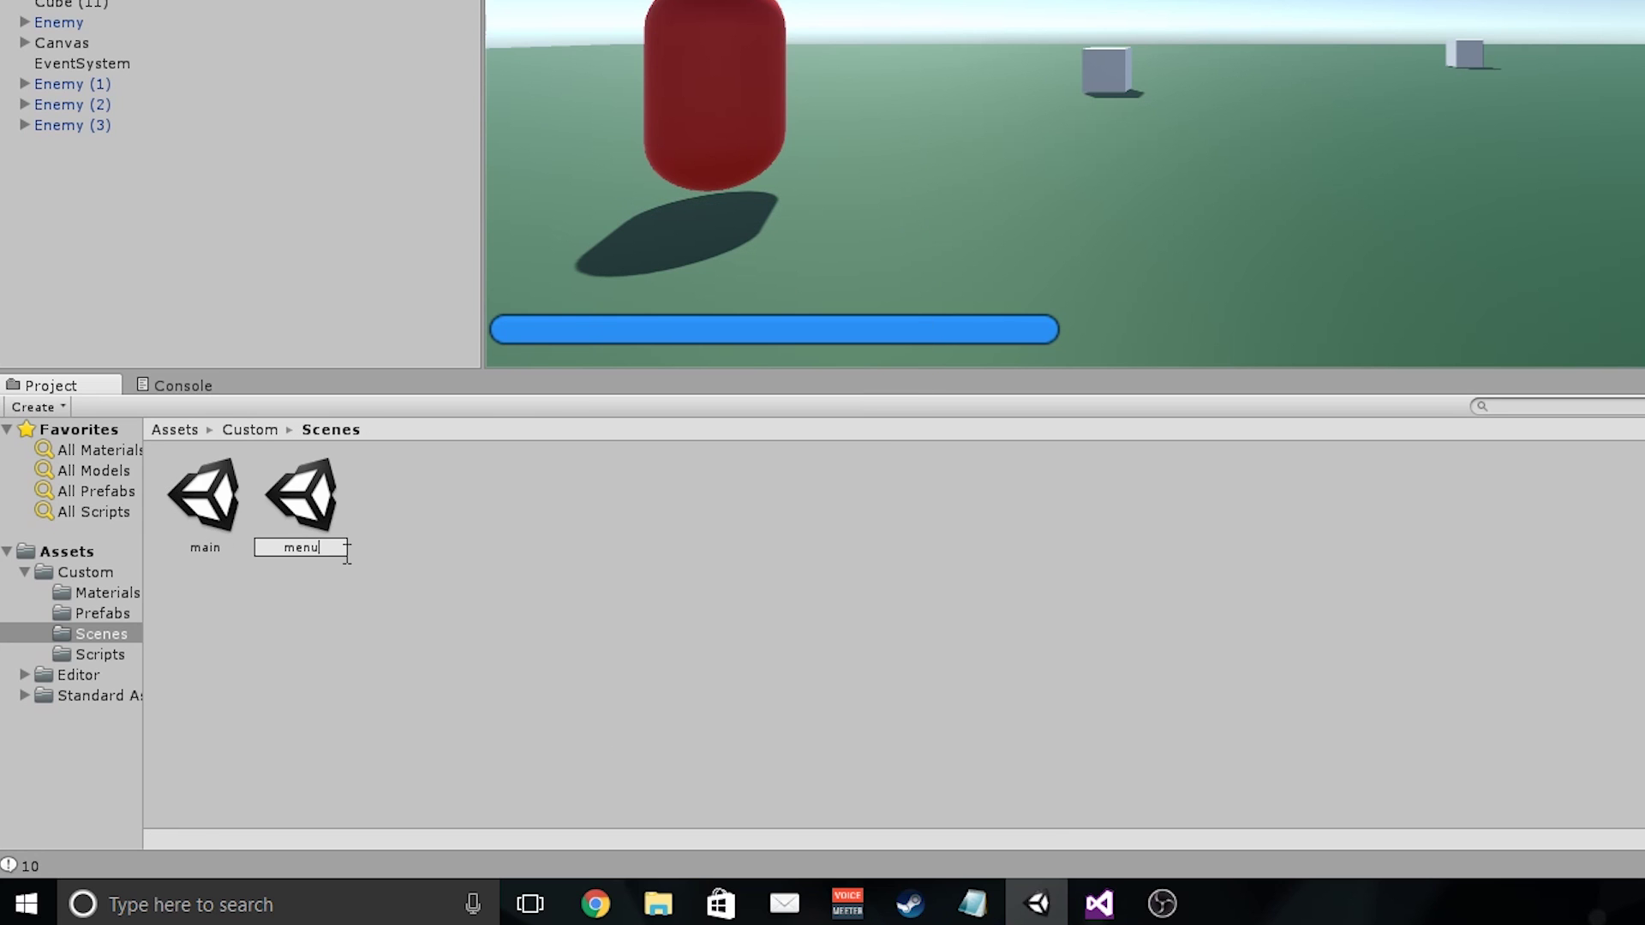
pyautogui.press('Return')
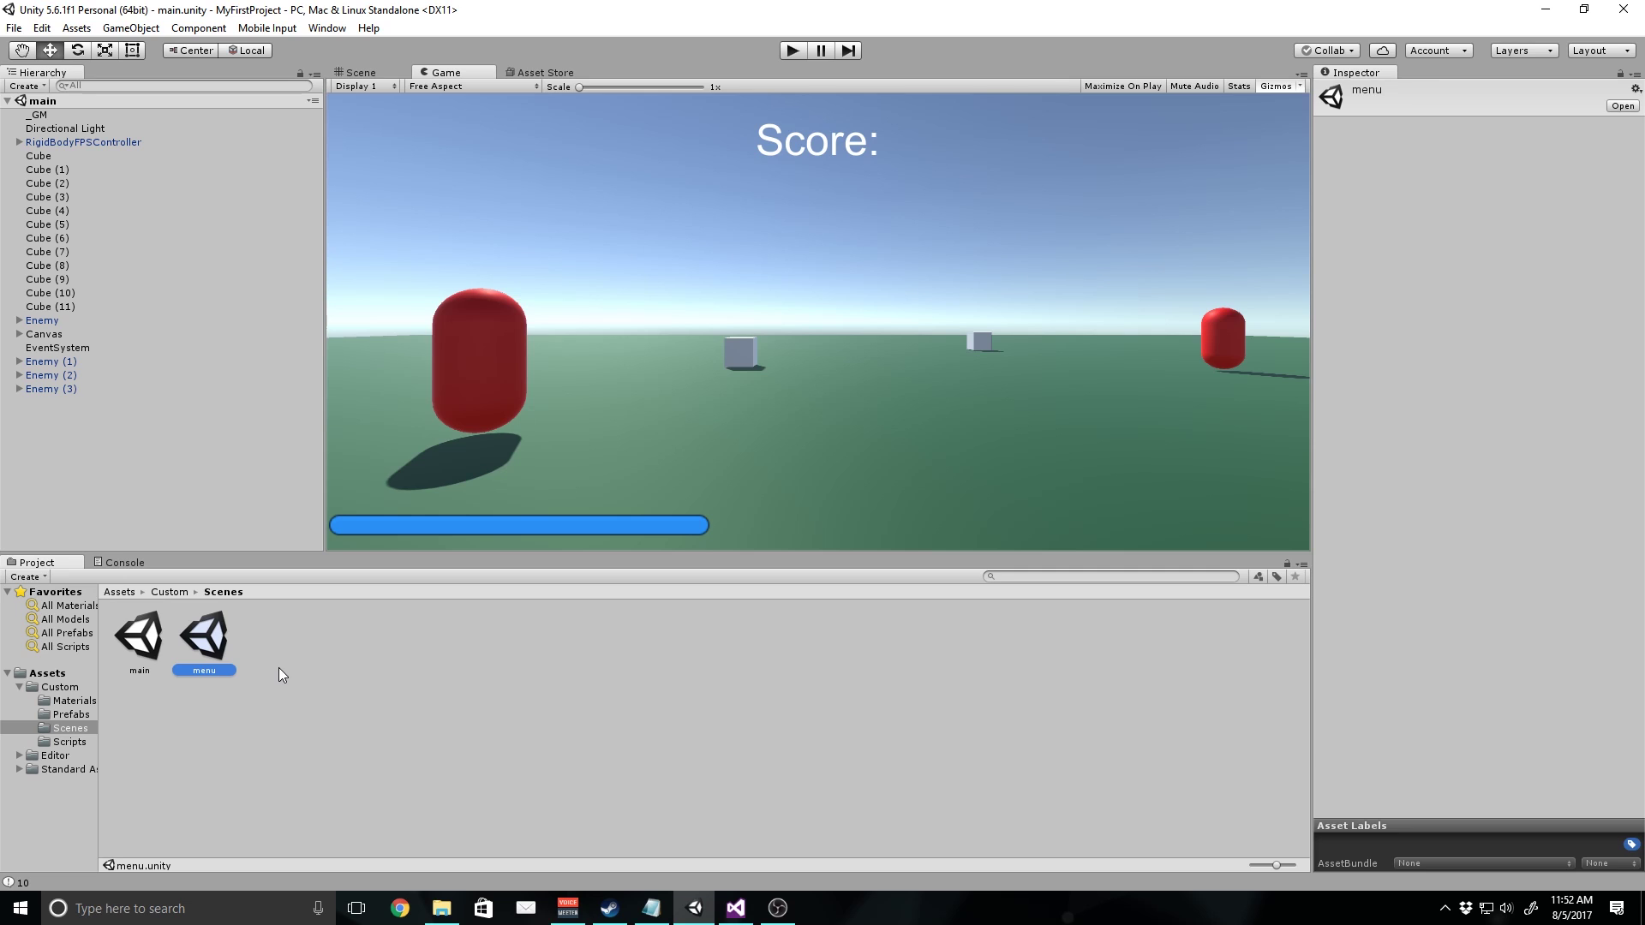
pyautogui.click(279, 666)
pyautogui.moveTo(204, 638); pyautogui.dragTo(163, 496)
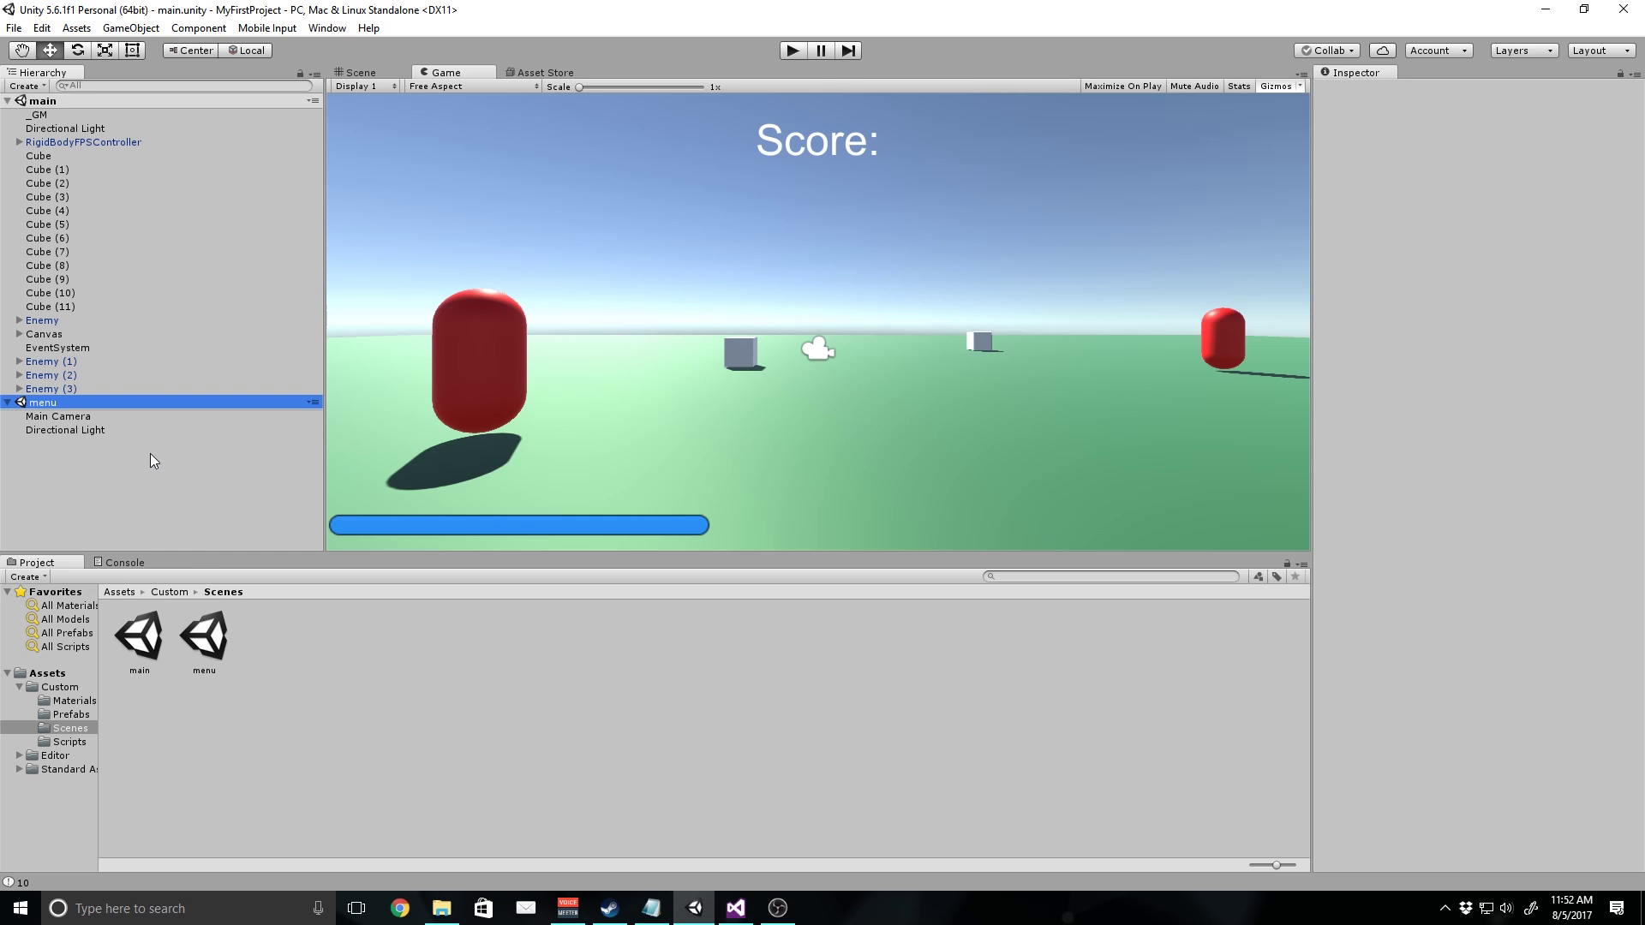
# - Duplicate the Enemy and the floor Cube from the main scene and move both copies into the menu scene
pyautogui.click(54, 319)
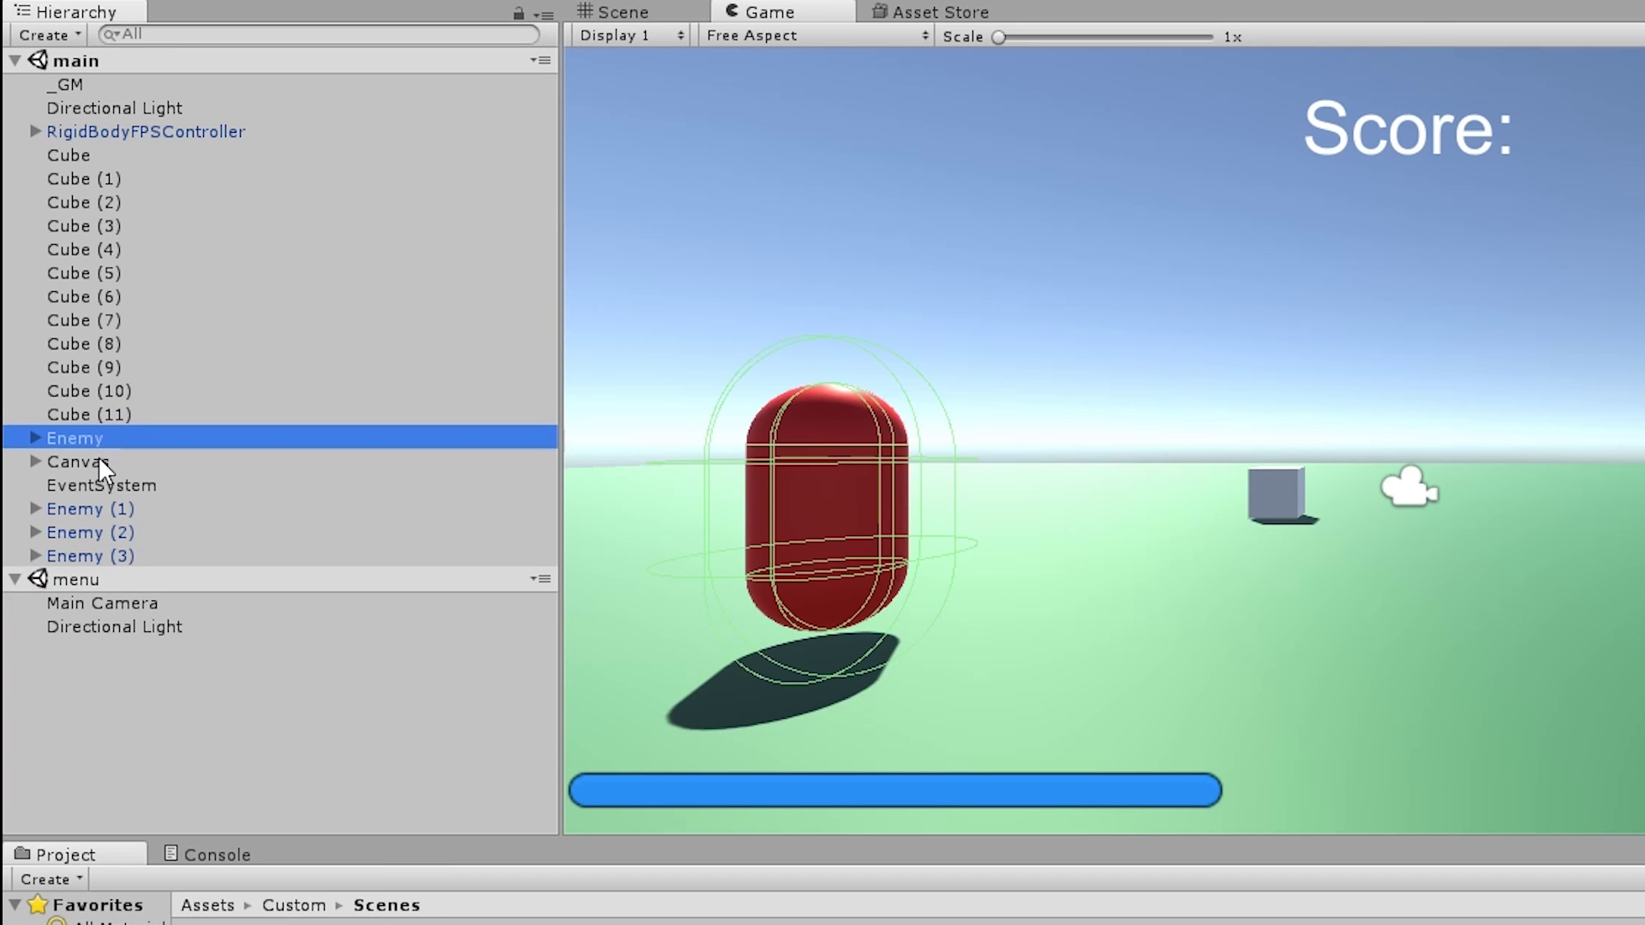
pyautogui.hotkey('ctrl', 'd')
pyautogui.moveTo(98, 579); pyautogui.dragTo(84, 692)
pyautogui.click(103, 155)
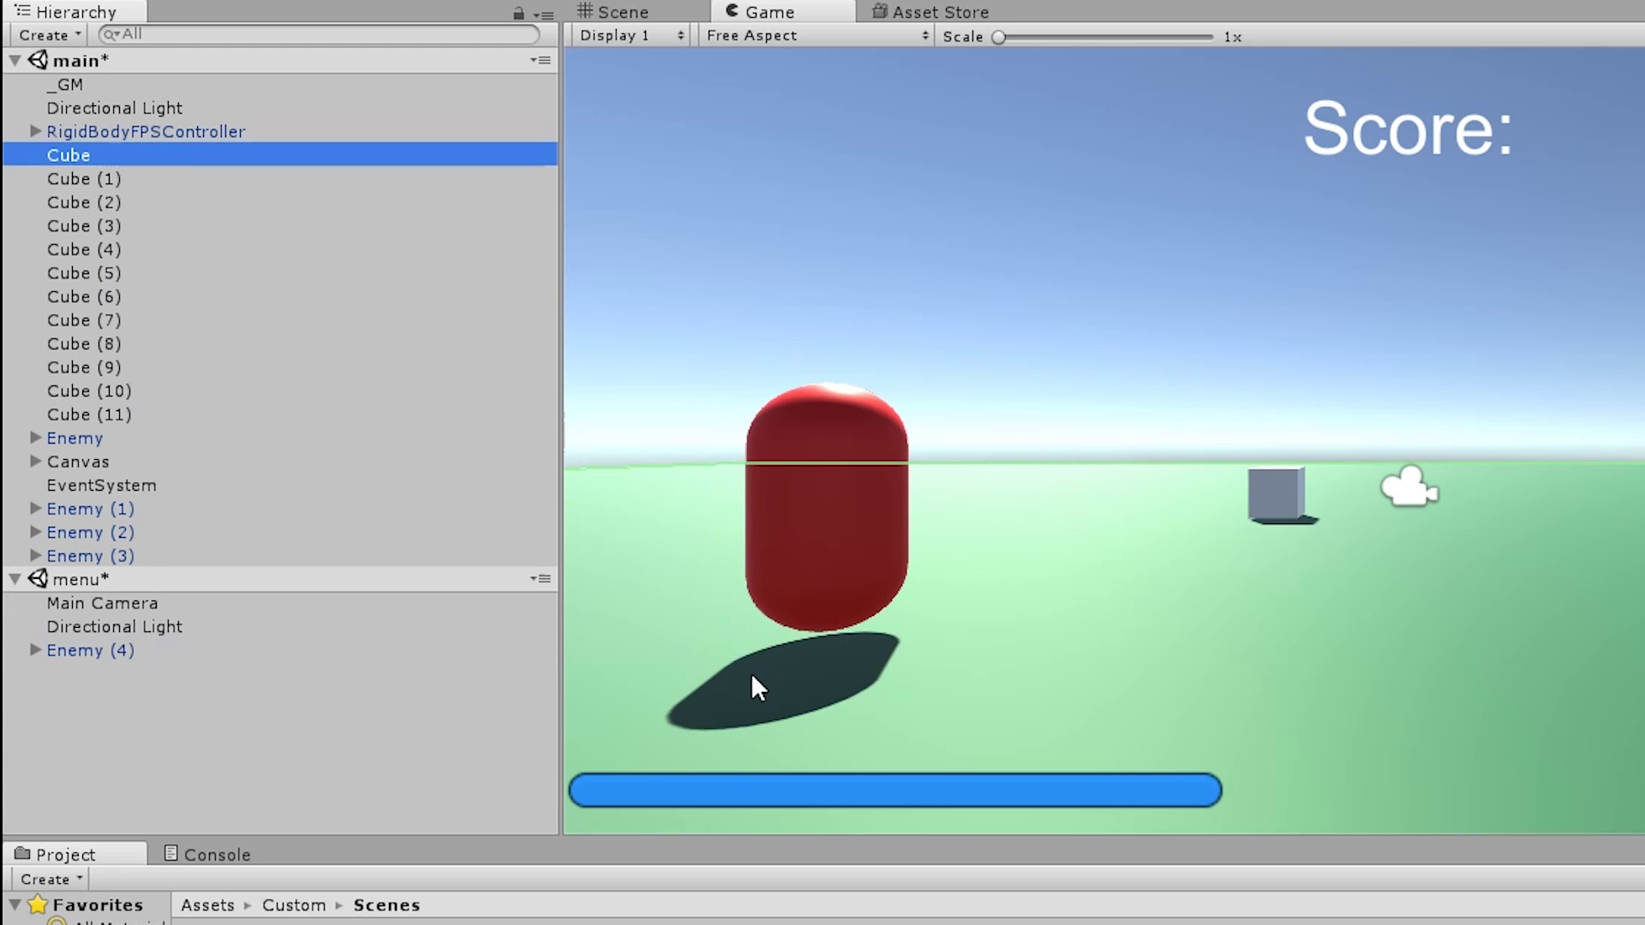
pyautogui.hotkey('ctrl', 'd')
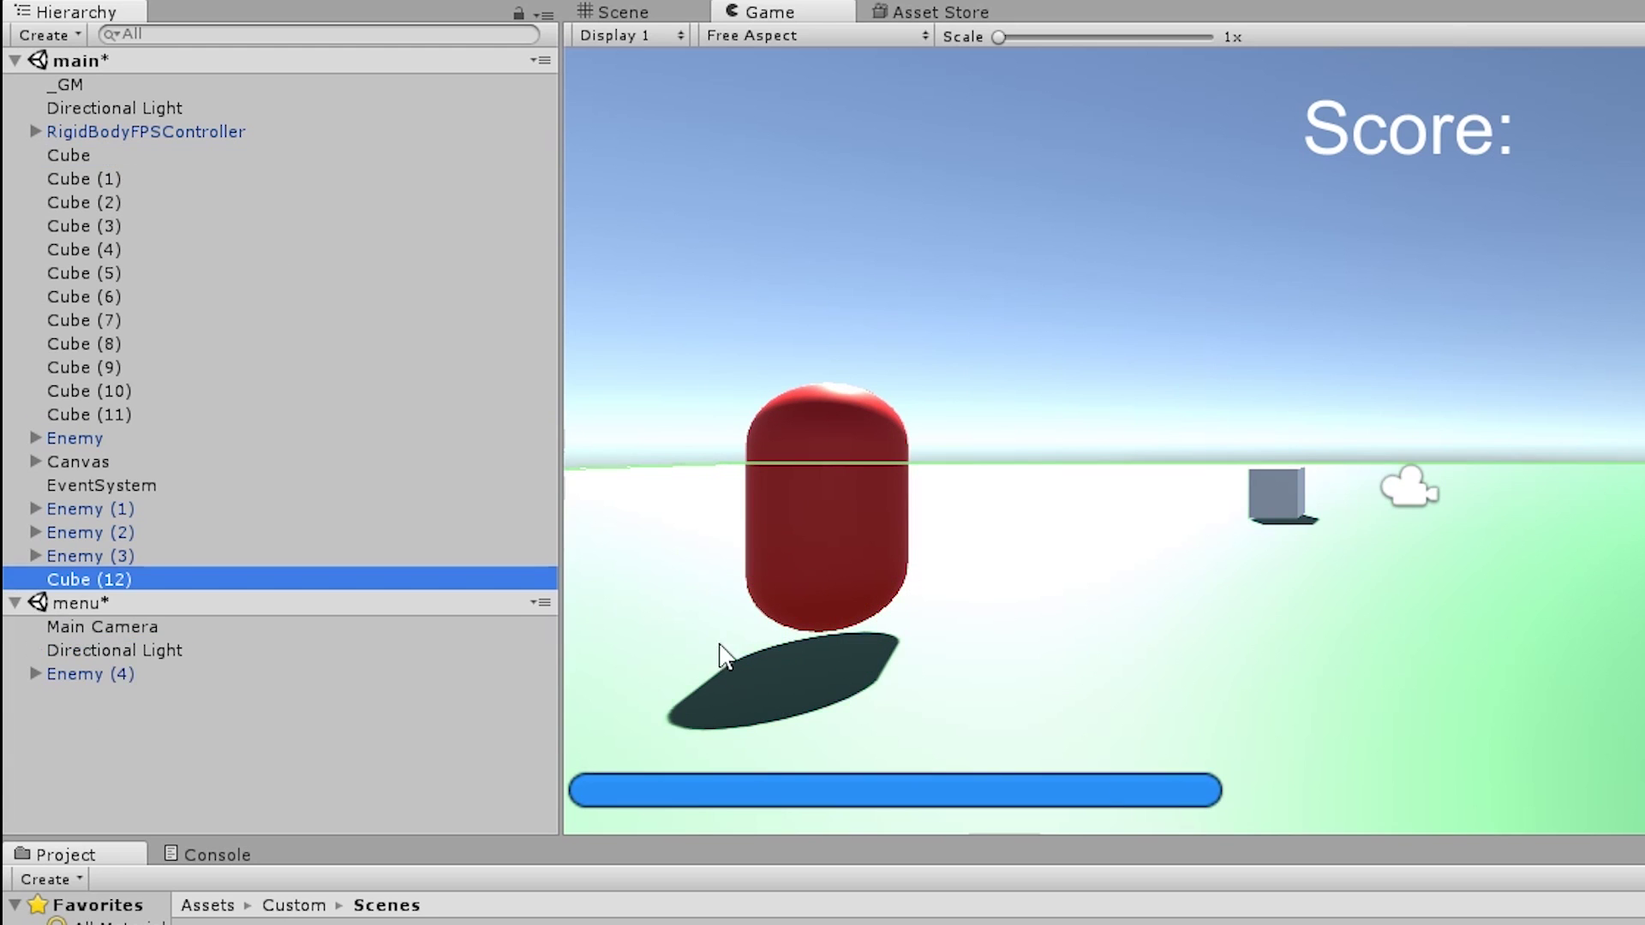
pyautogui.moveTo(132, 588); pyautogui.dragTo(124, 685)
# - Save the changes to both open scenes and unload the main scene
pyautogui.click(134, 576)
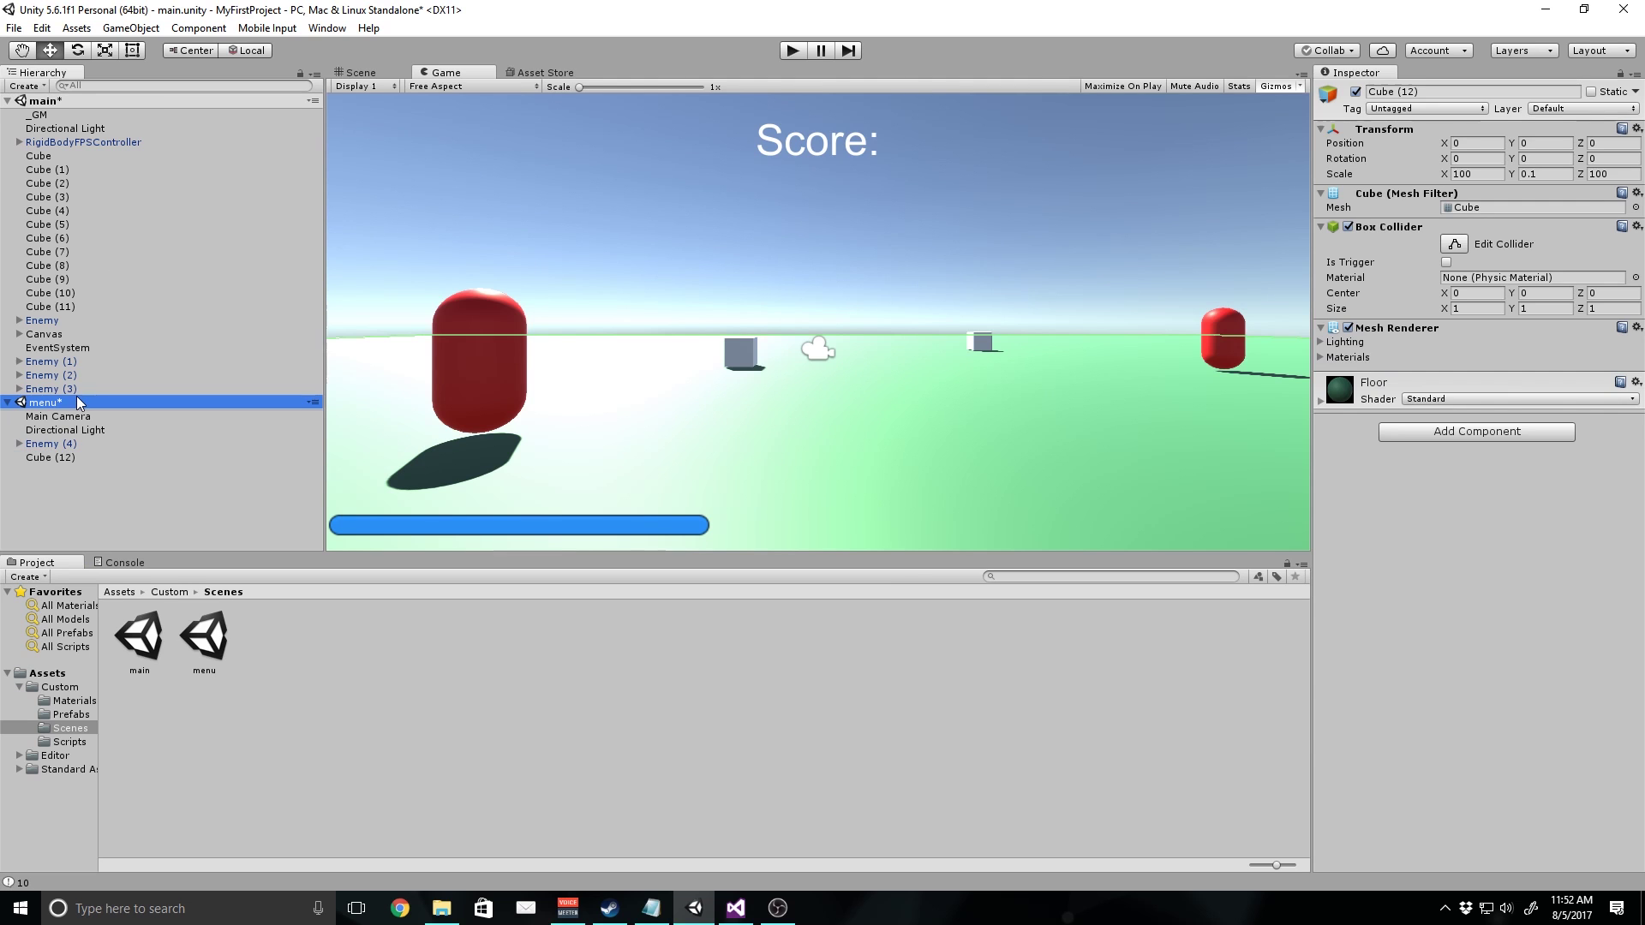
pyautogui.hotkey('ctrl', 's')
pyautogui.click(86, 103)
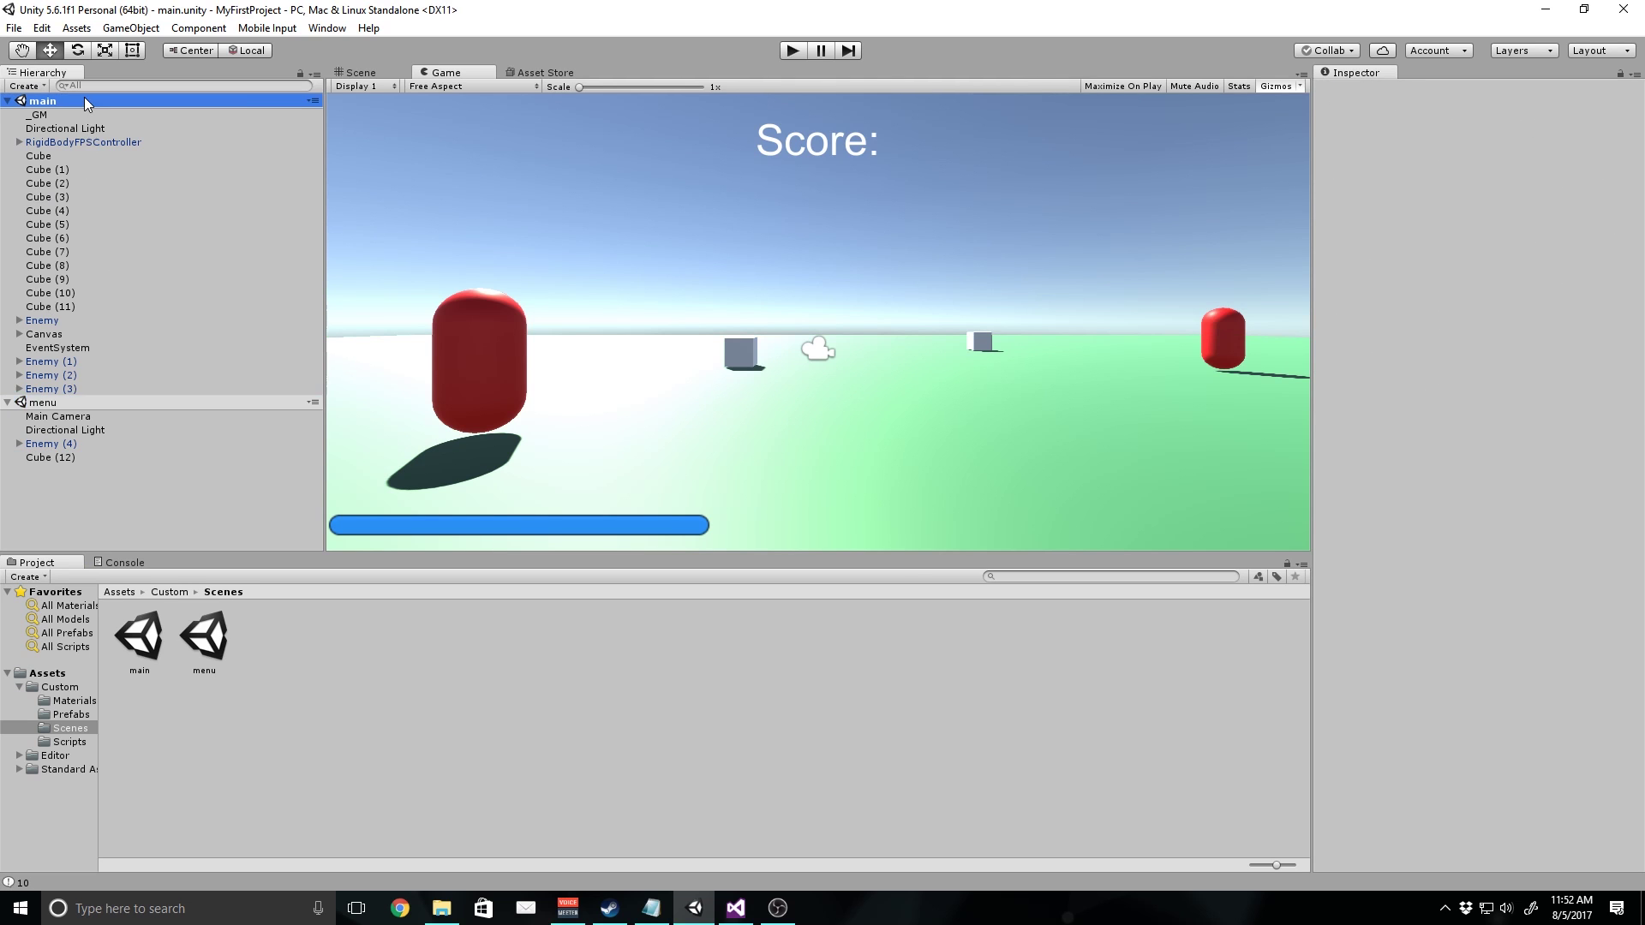
pyautogui.rightClick(85, 102)
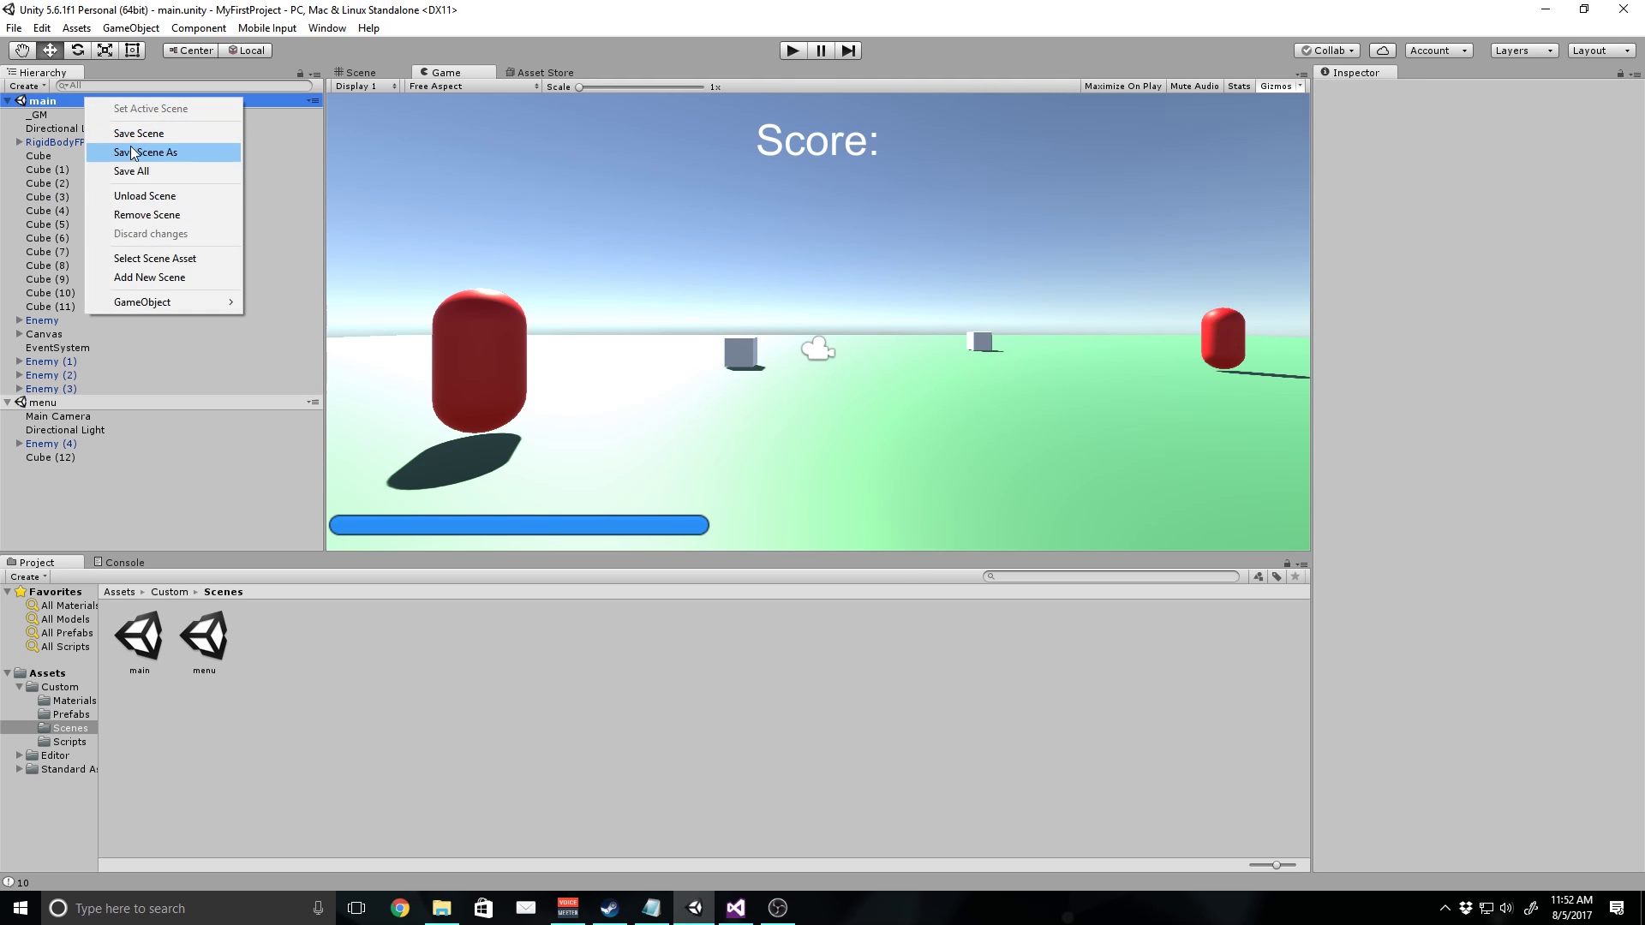
pyautogui.click(139, 197)
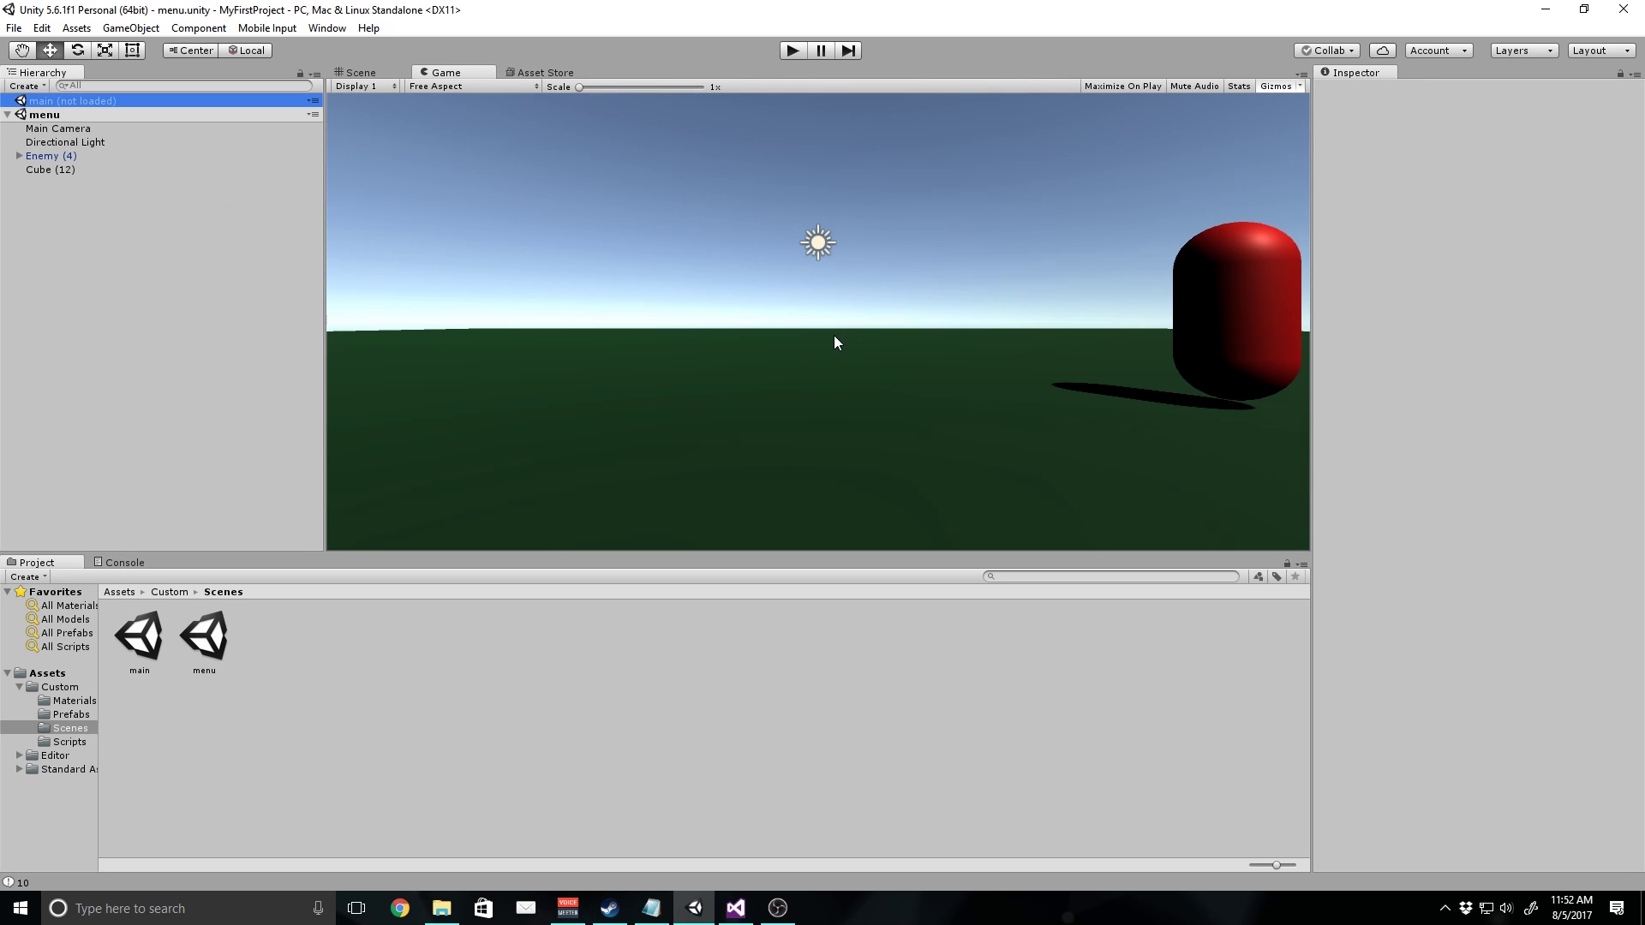
# - Move the menu scene's enemy to about X 2.06 and bring it closer to the camera along Z
pyautogui.click(129, 156)
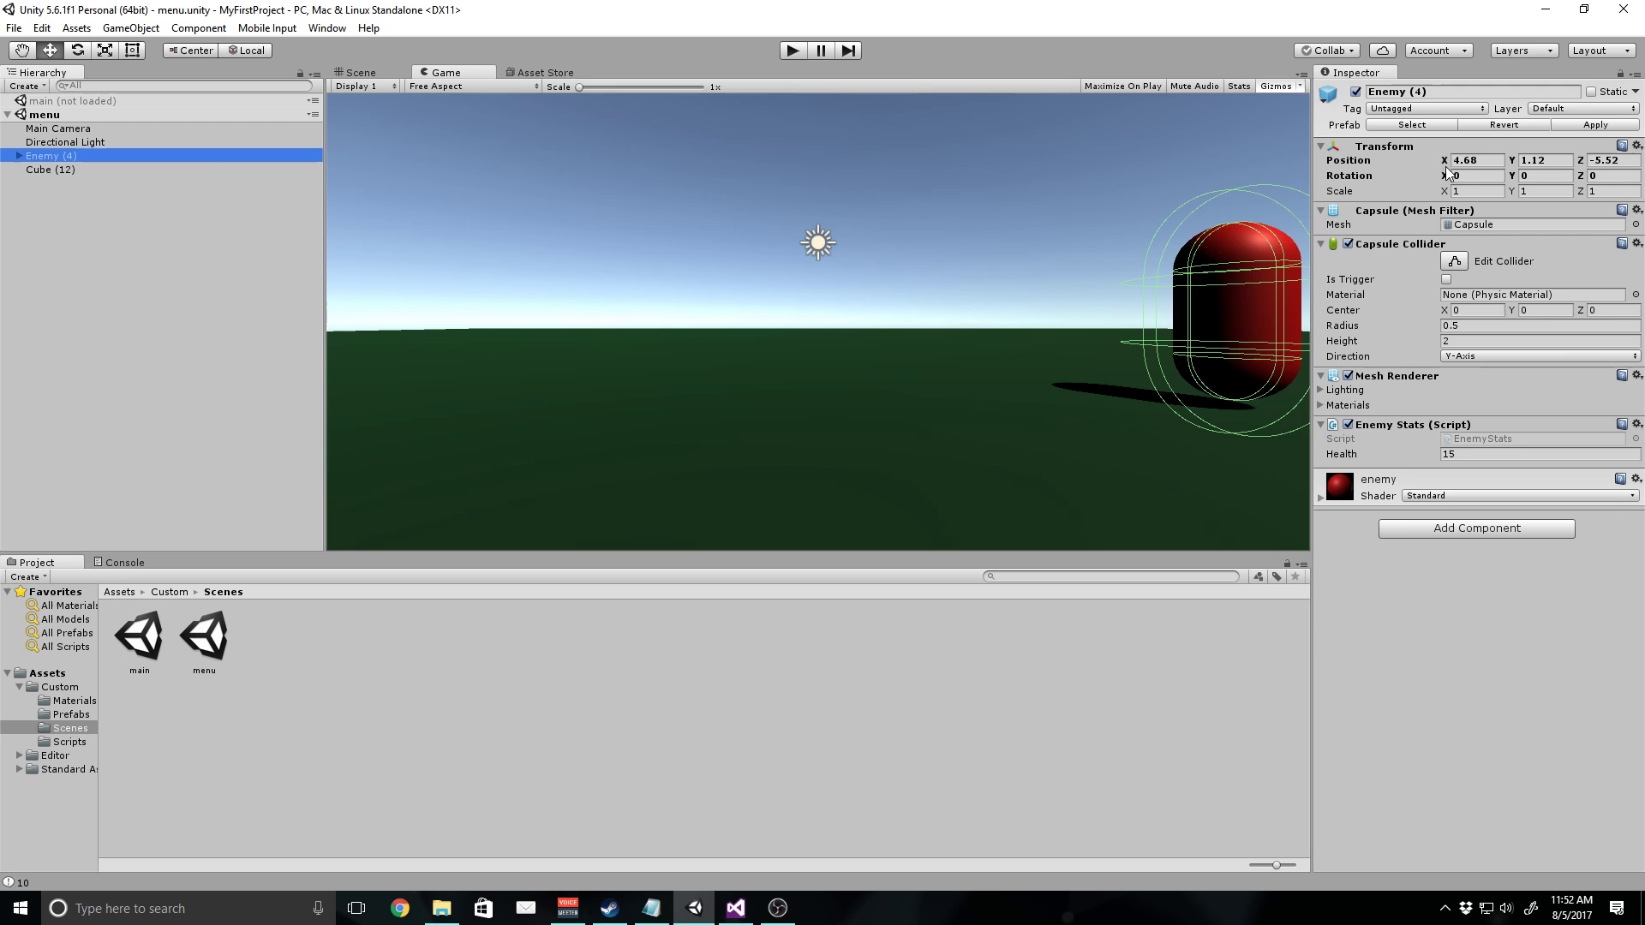
pyautogui.moveTo(1446, 162); pyautogui.dragTo(1371, 172)
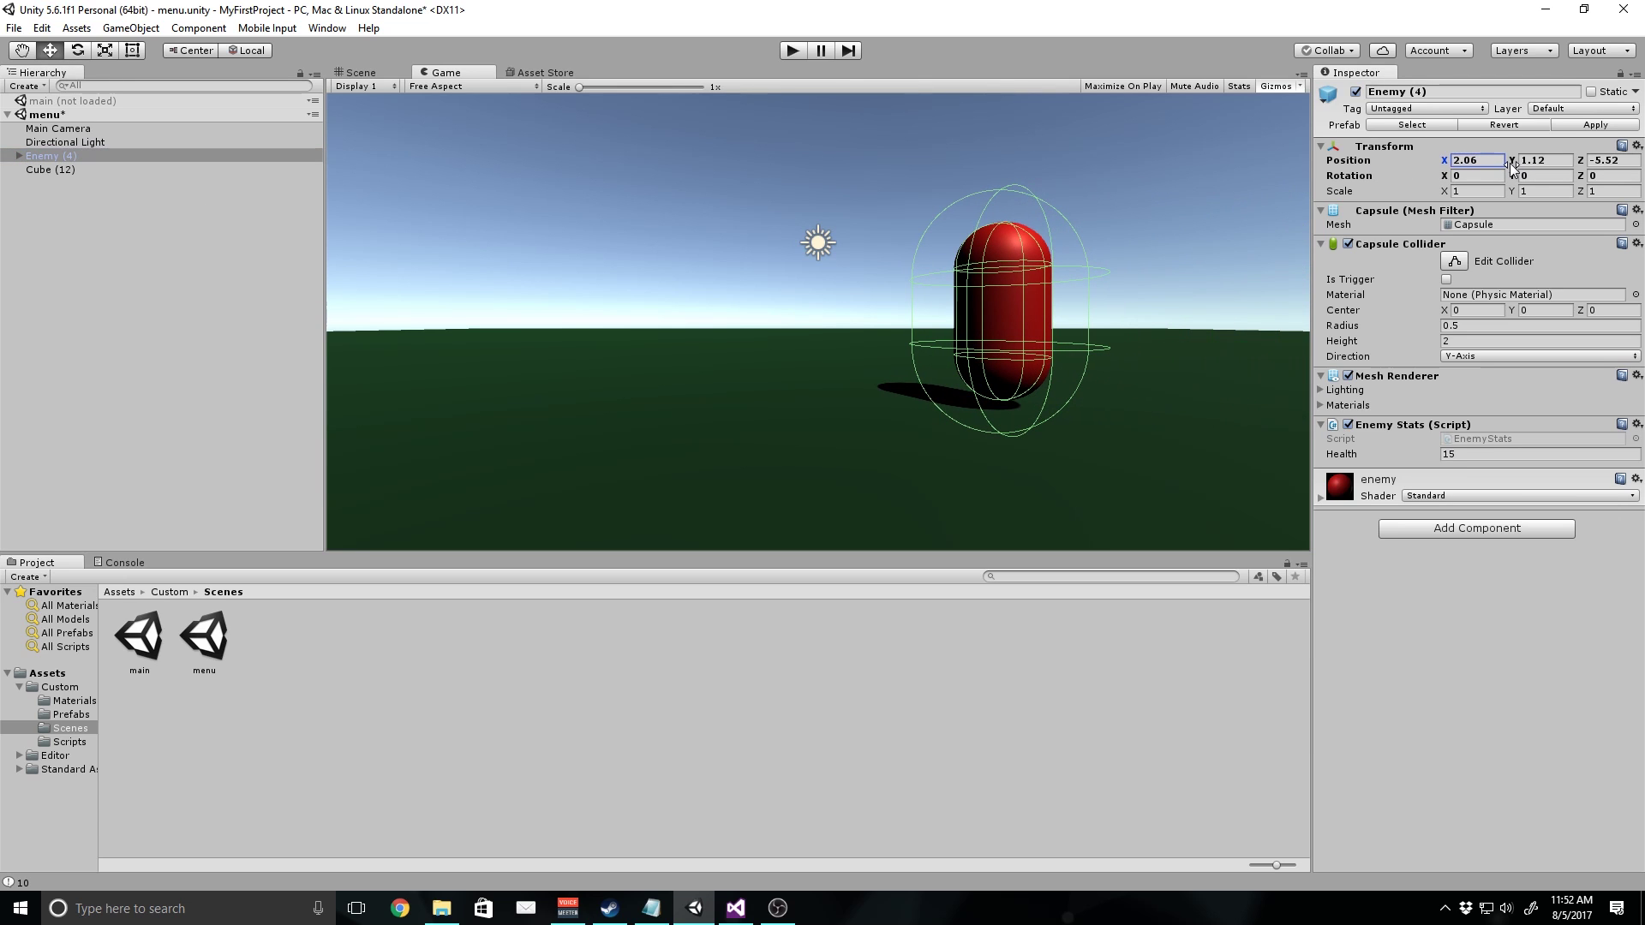
pyautogui.moveTo(1580, 163); pyautogui.dragTo(1442, 177)
pyautogui.click(975, 706)
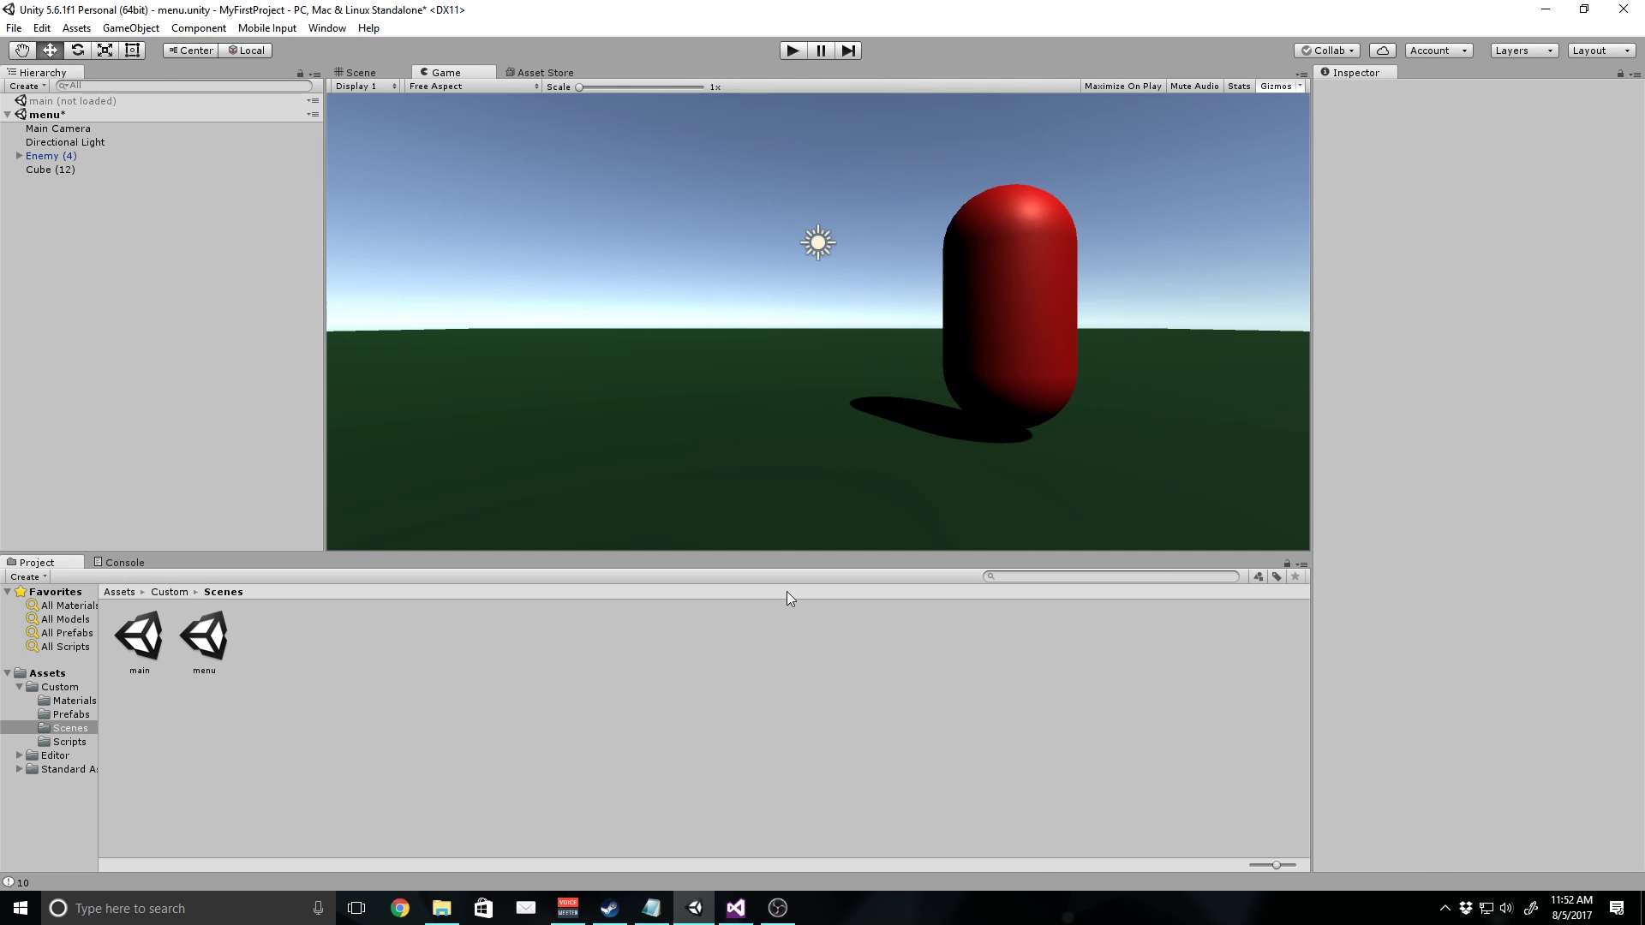
# - Add a UI Text object to the menu scene reading "My Dank Game"
pyautogui.click(130, 28)
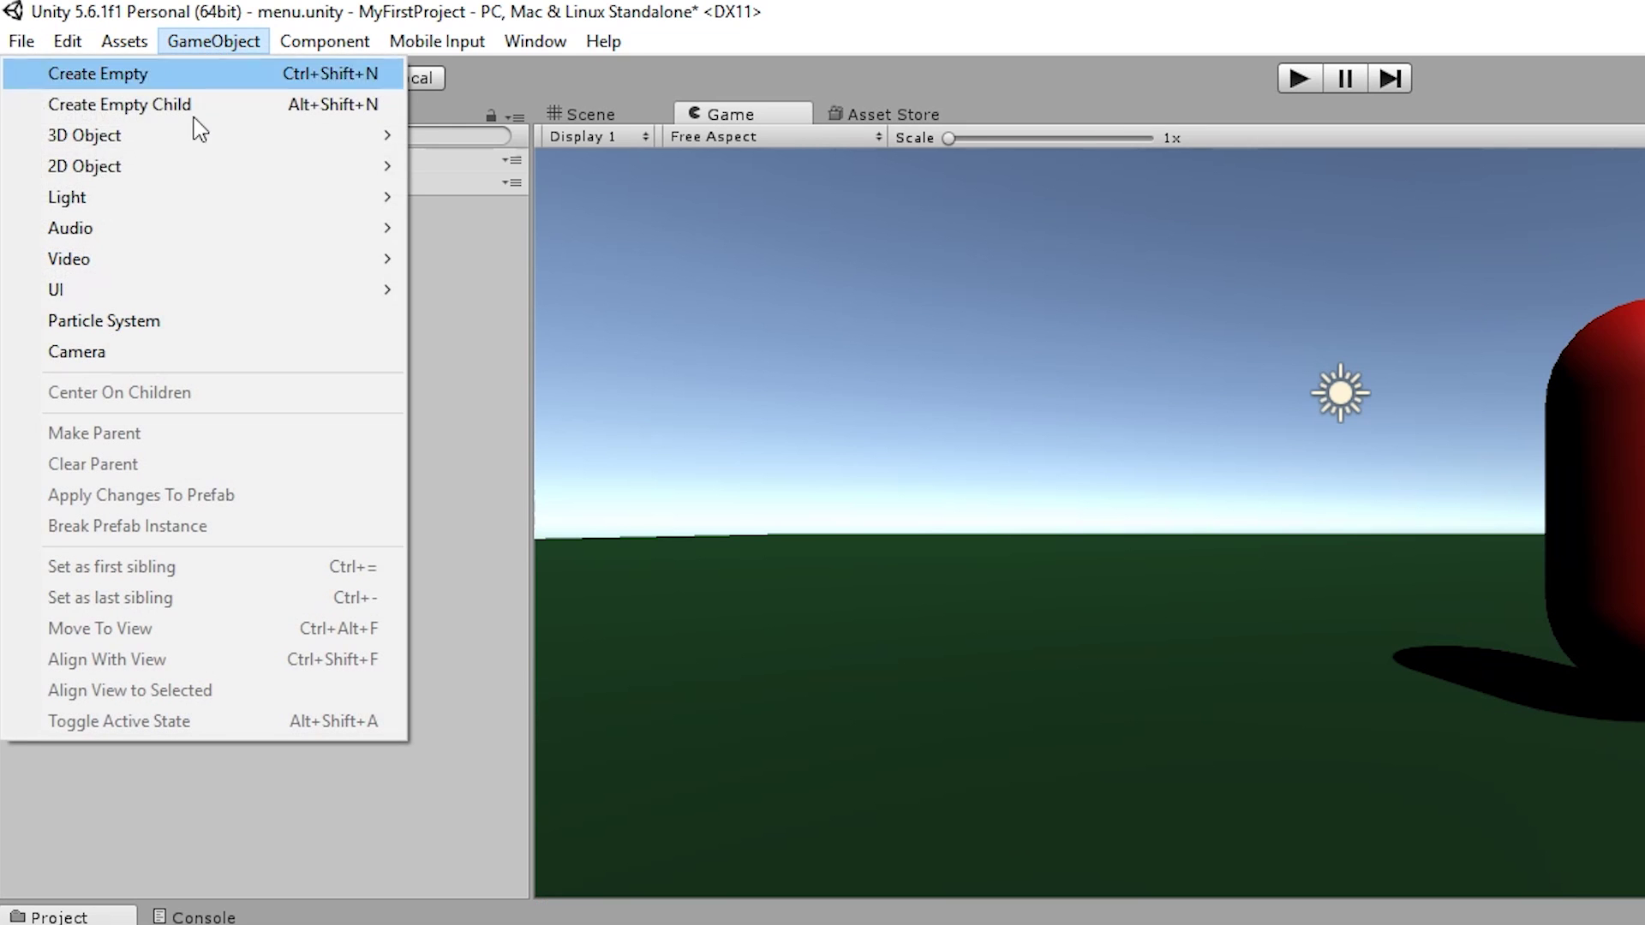
pyautogui.moveTo(140, 291)
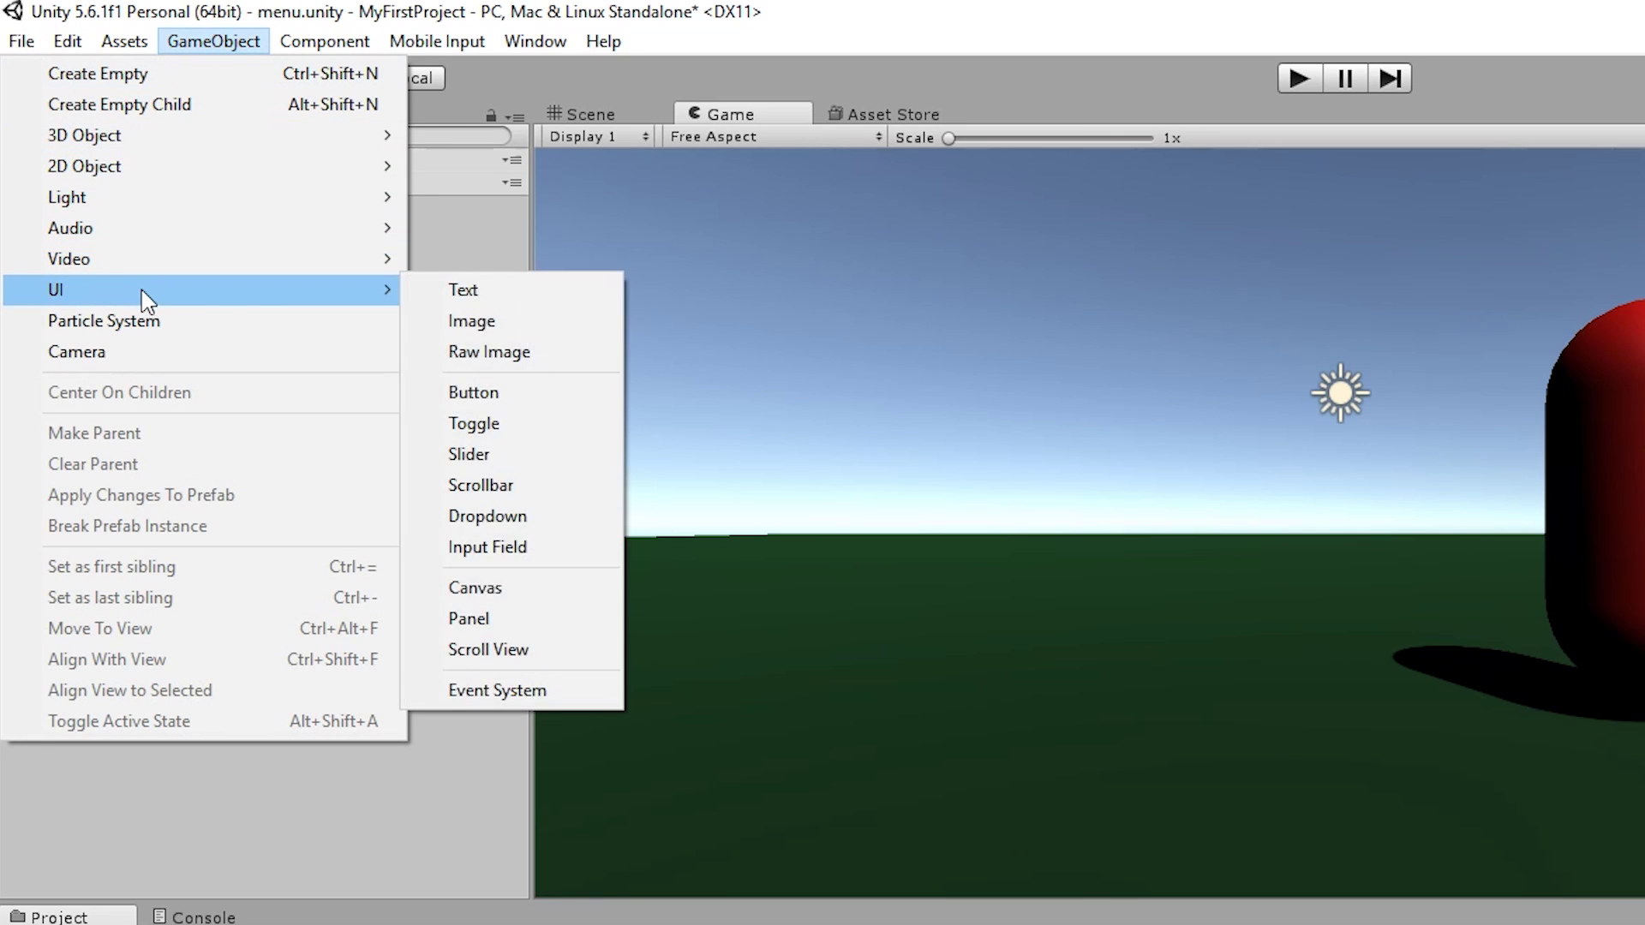
pyautogui.click(474, 292)
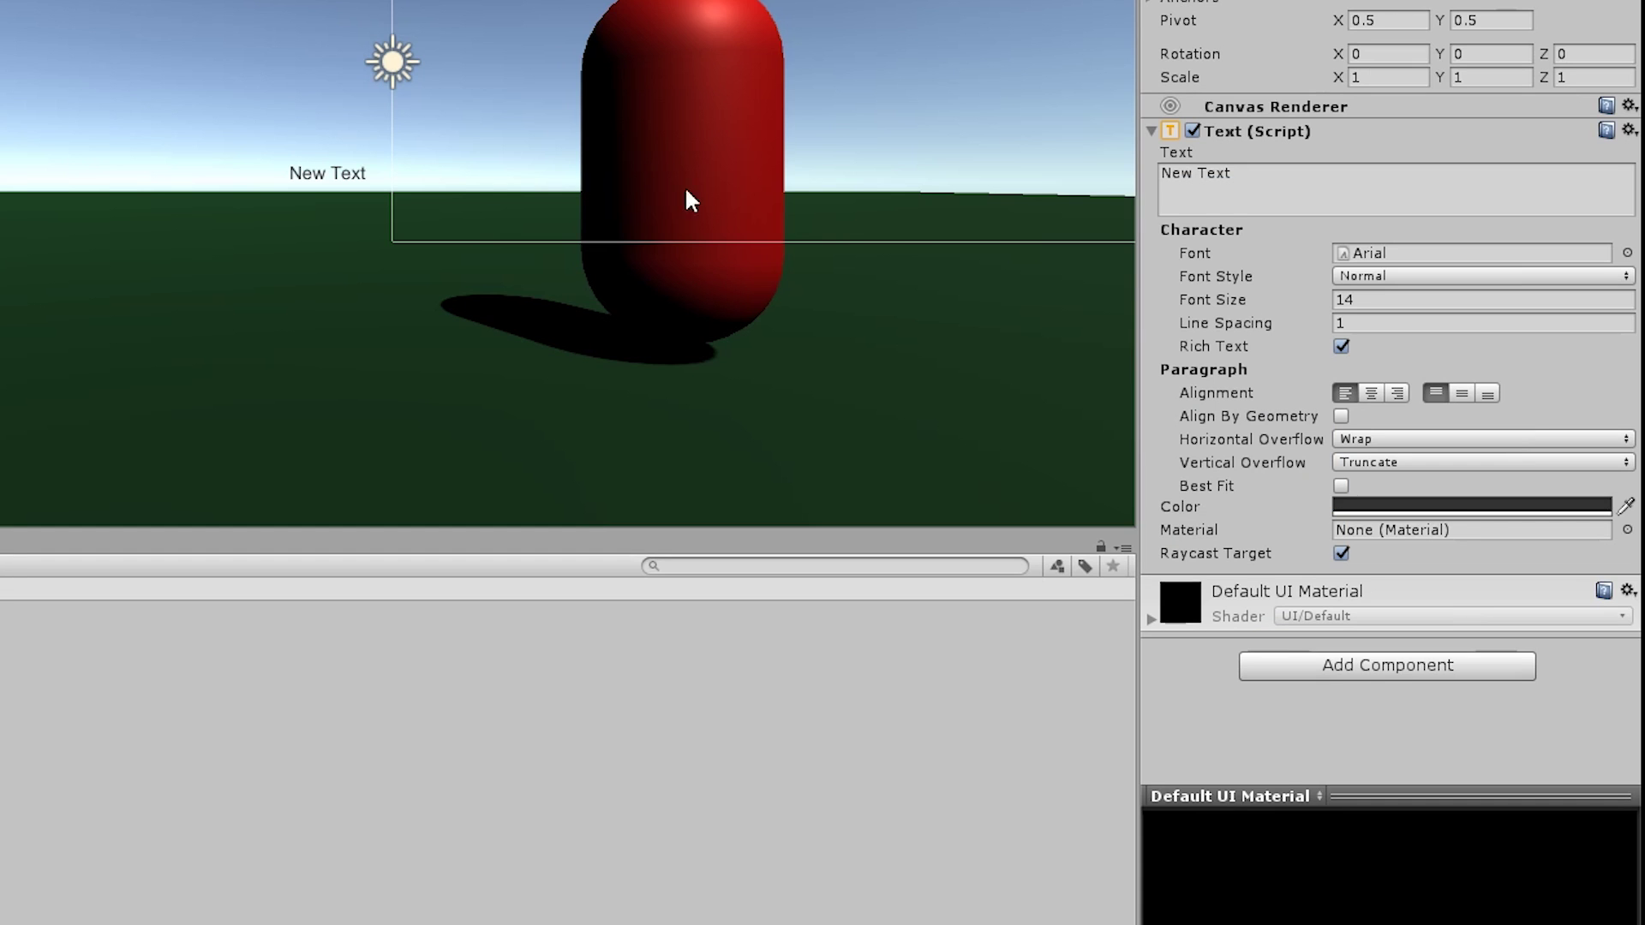
pyautogui.click(1279, 179)
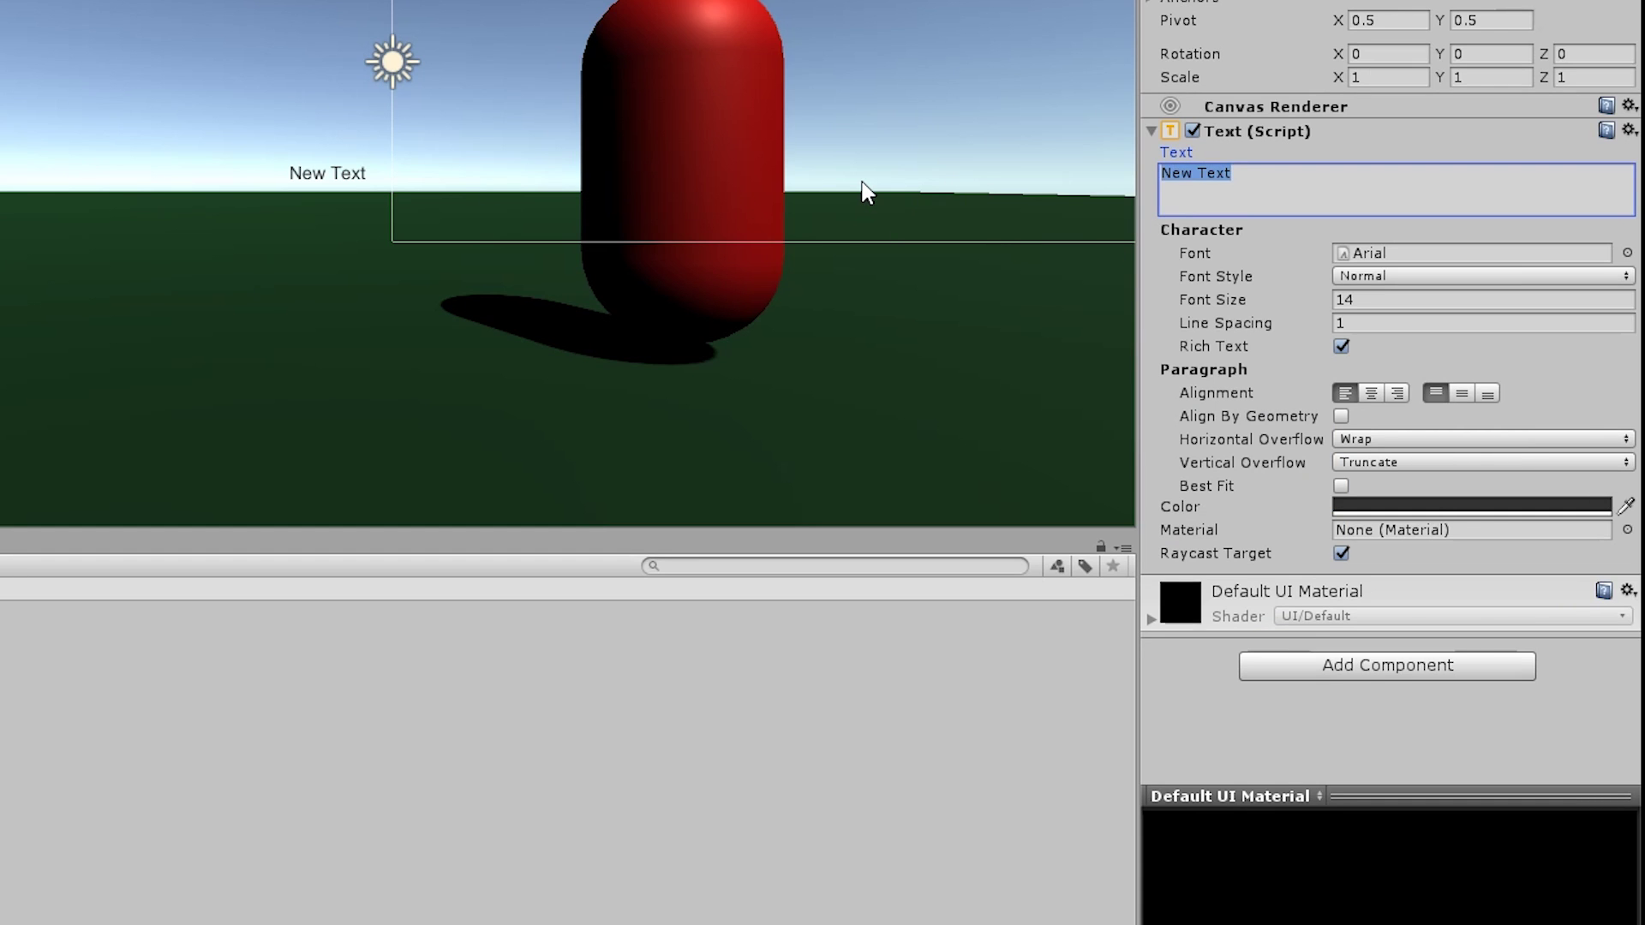
pyautogui.write('My Dank ')
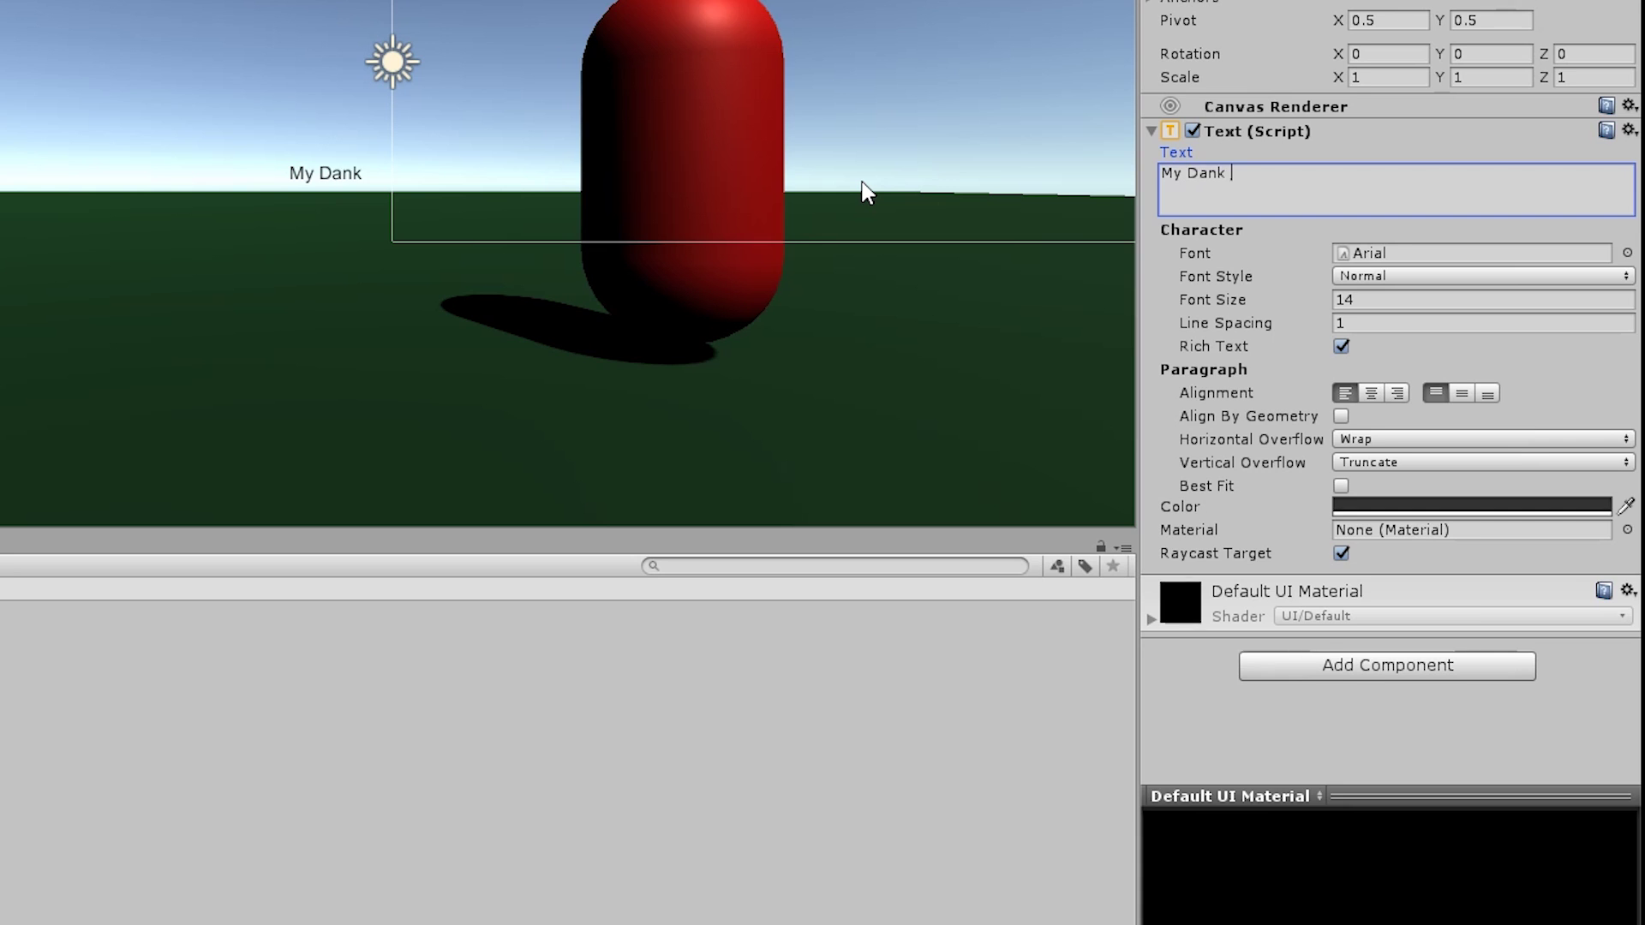
pyautogui.write('Game')
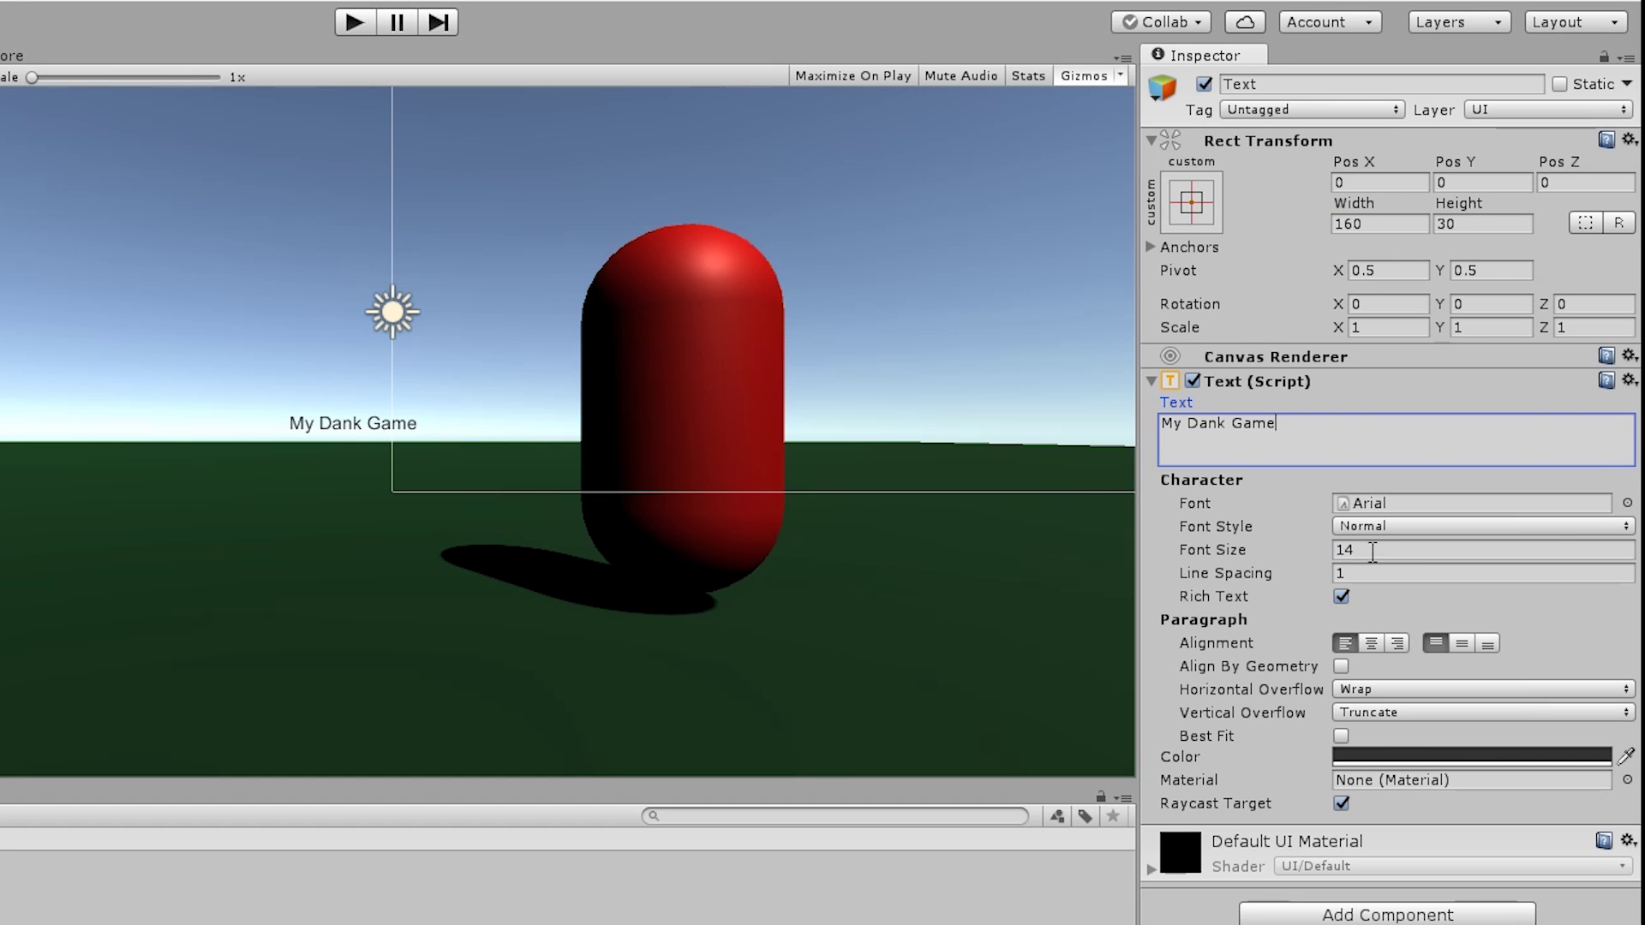
# - Format the title text with font size 75, centre and middle alignment, and Overflow for both horizontal and vertical overflow
pyautogui.click(1378, 302)
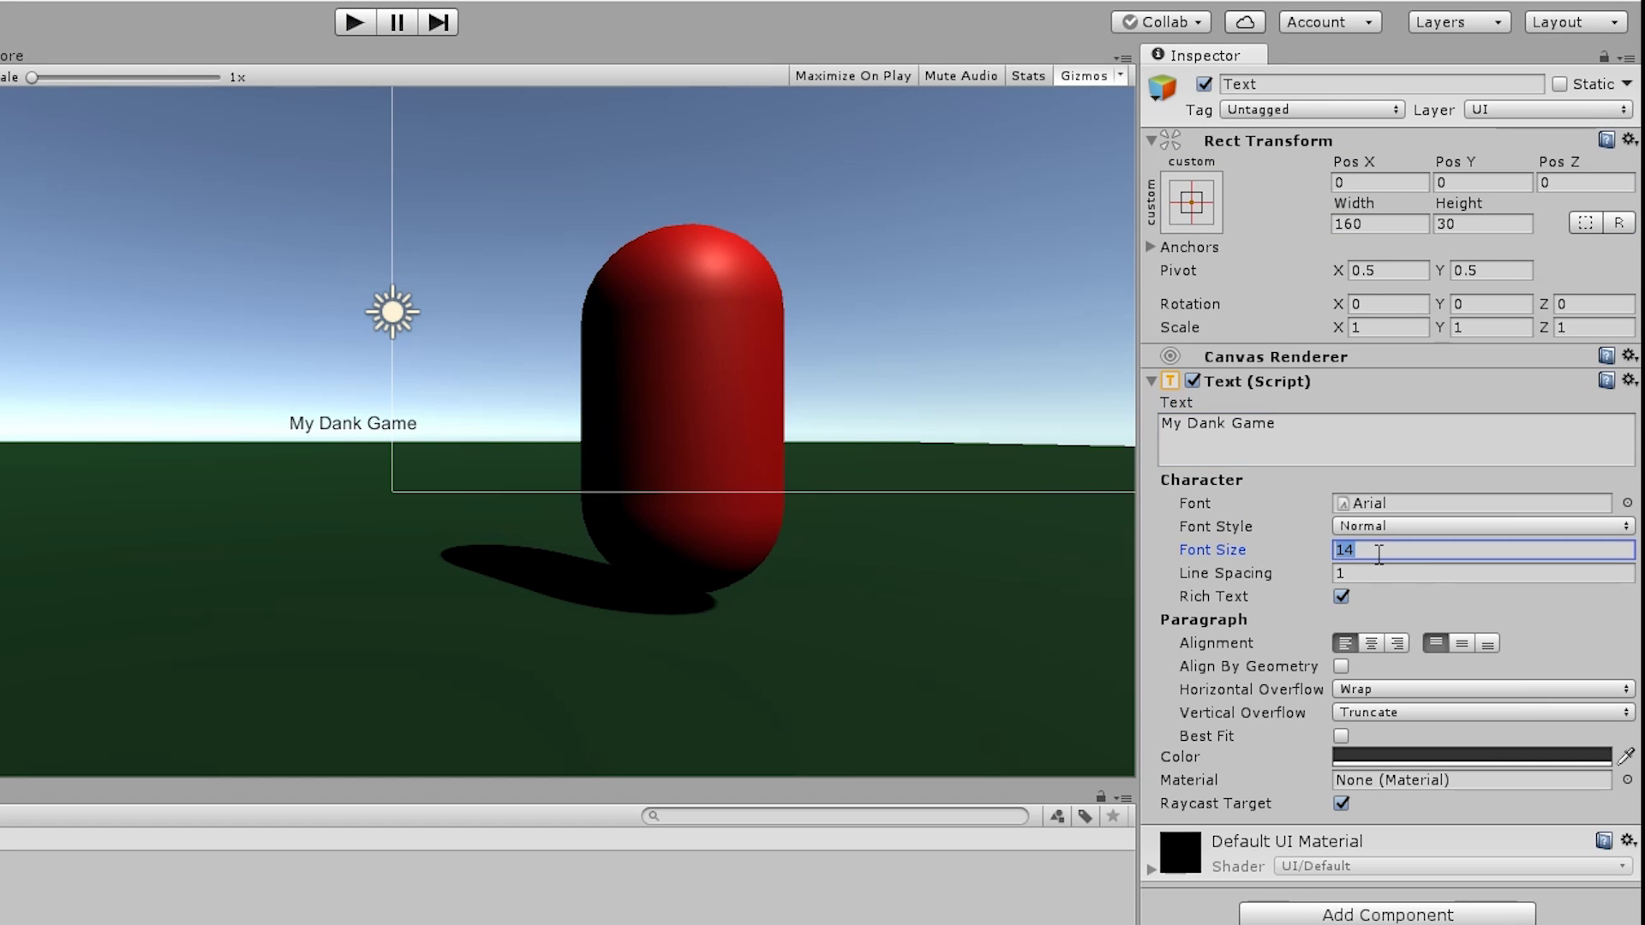
pyautogui.write('75')
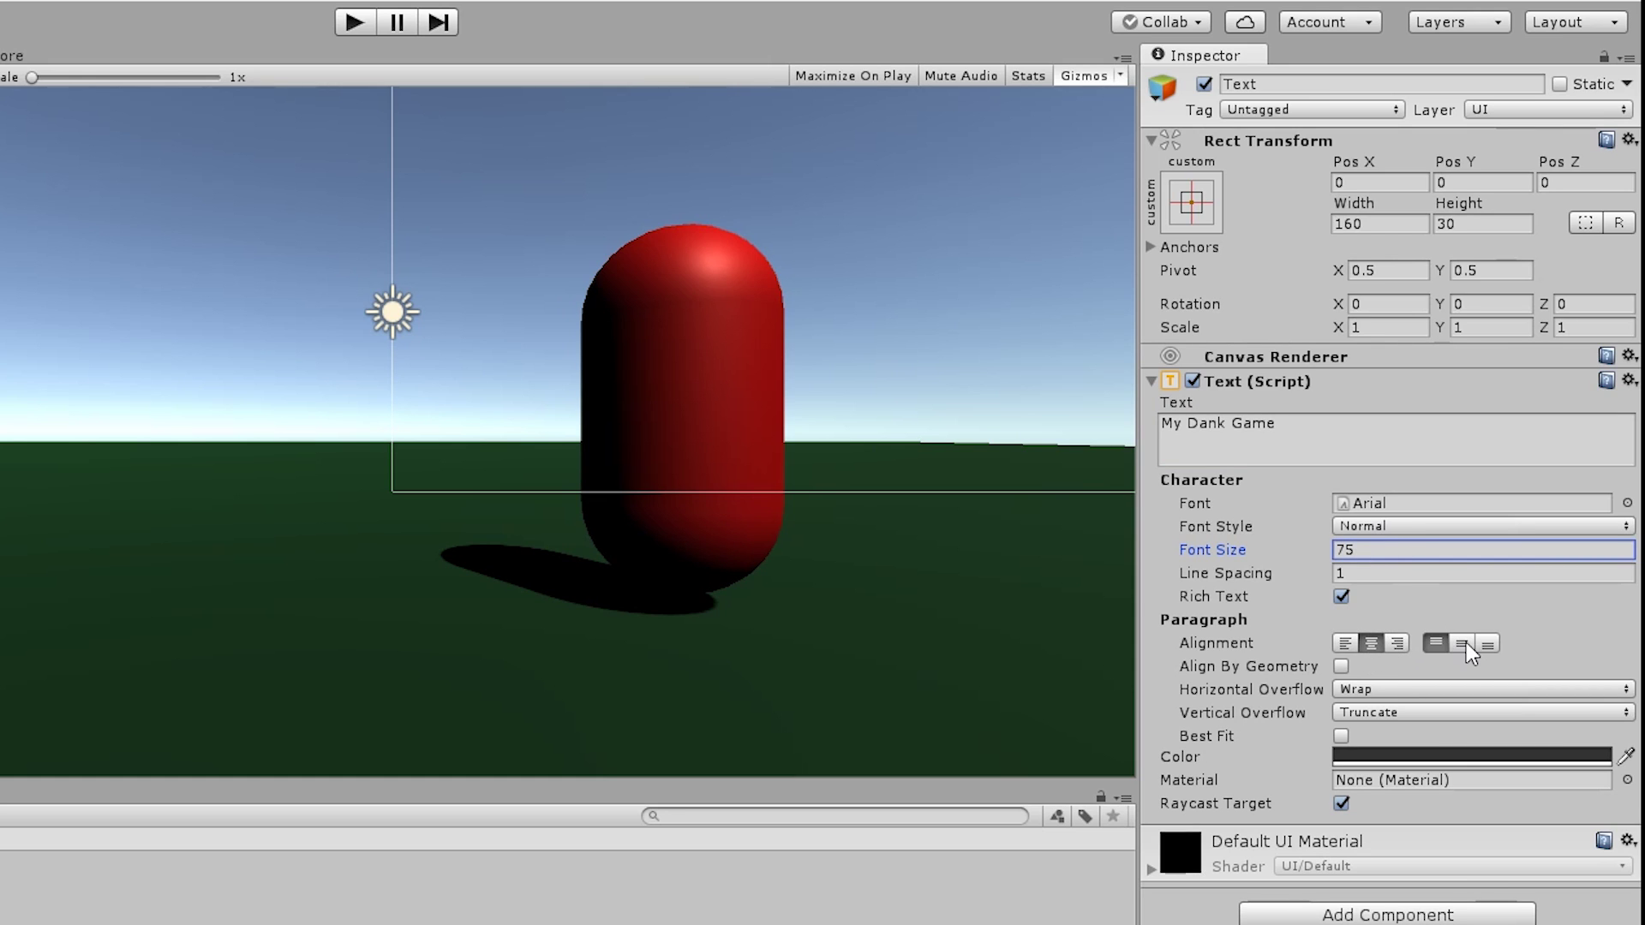
pyautogui.click(1349, 689)
pyautogui.click(1380, 746)
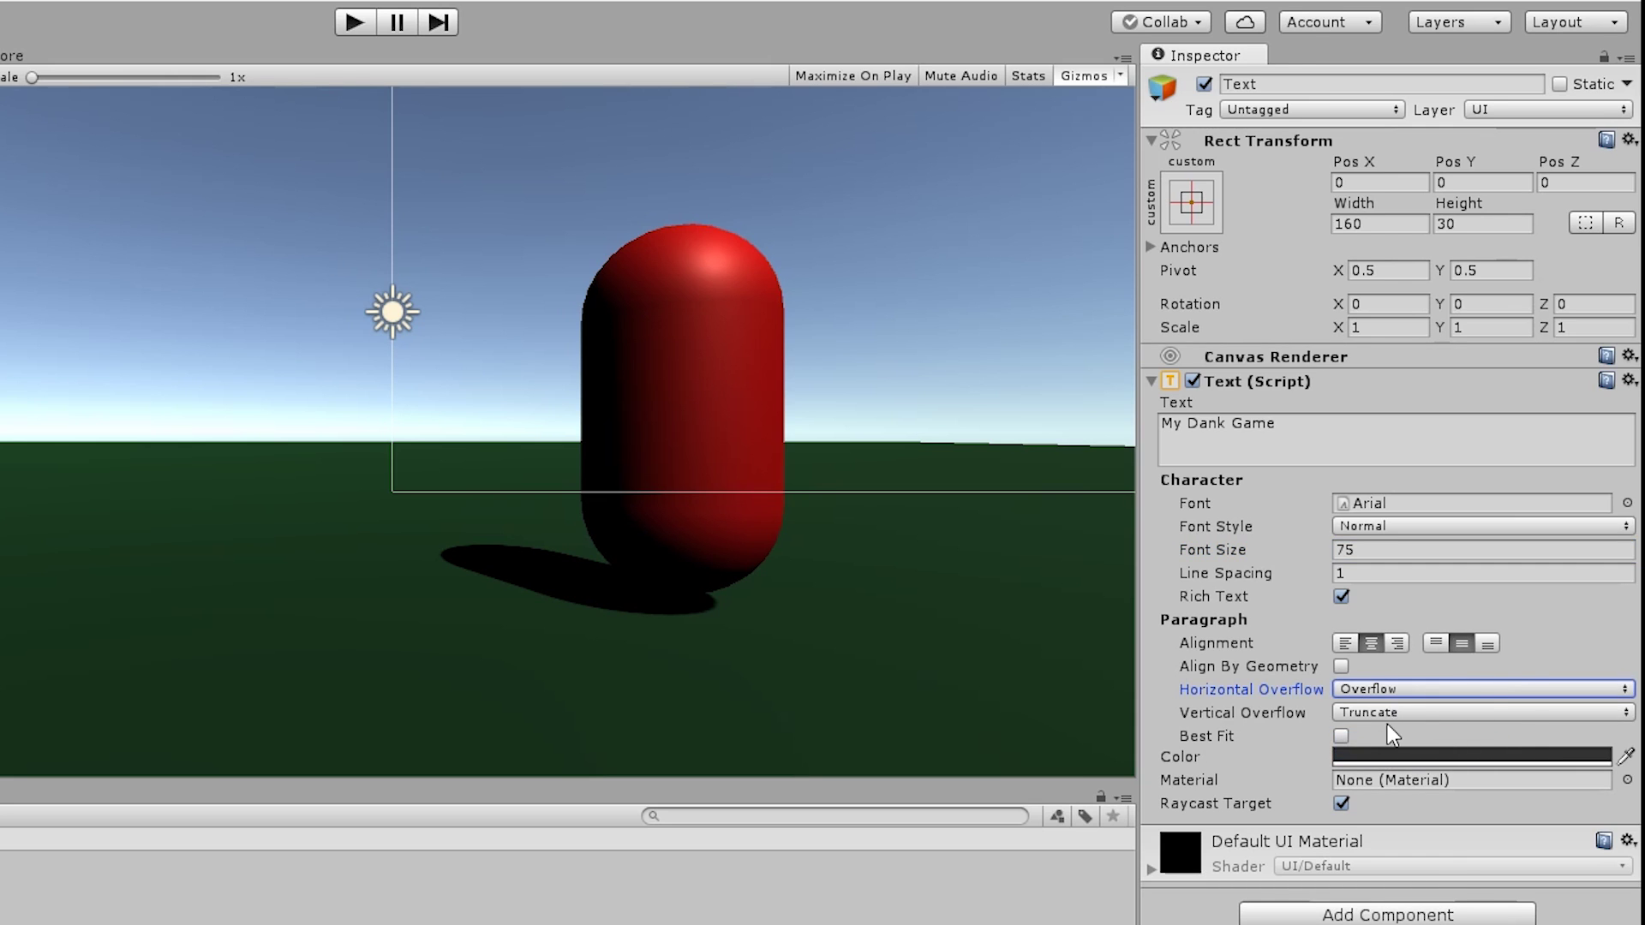
pyautogui.click(1386, 715)
pyautogui.click(1390, 768)
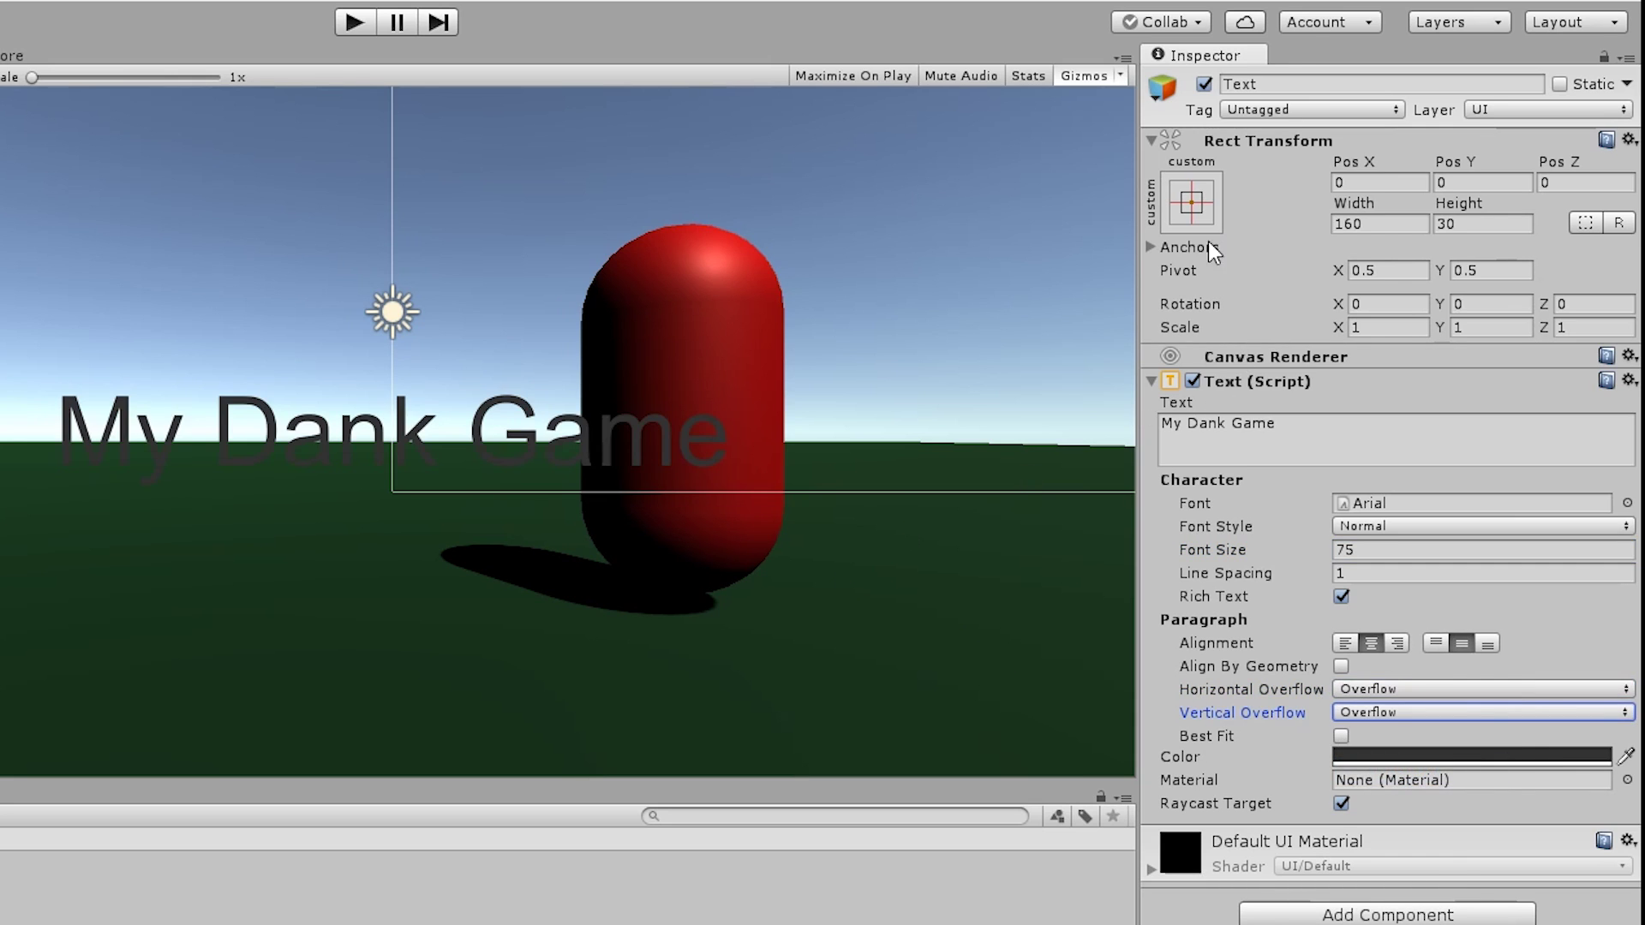
# - Anchor the title text to the top left of the canvas, also setting its pivot and position there
pyautogui.click(1190, 203)
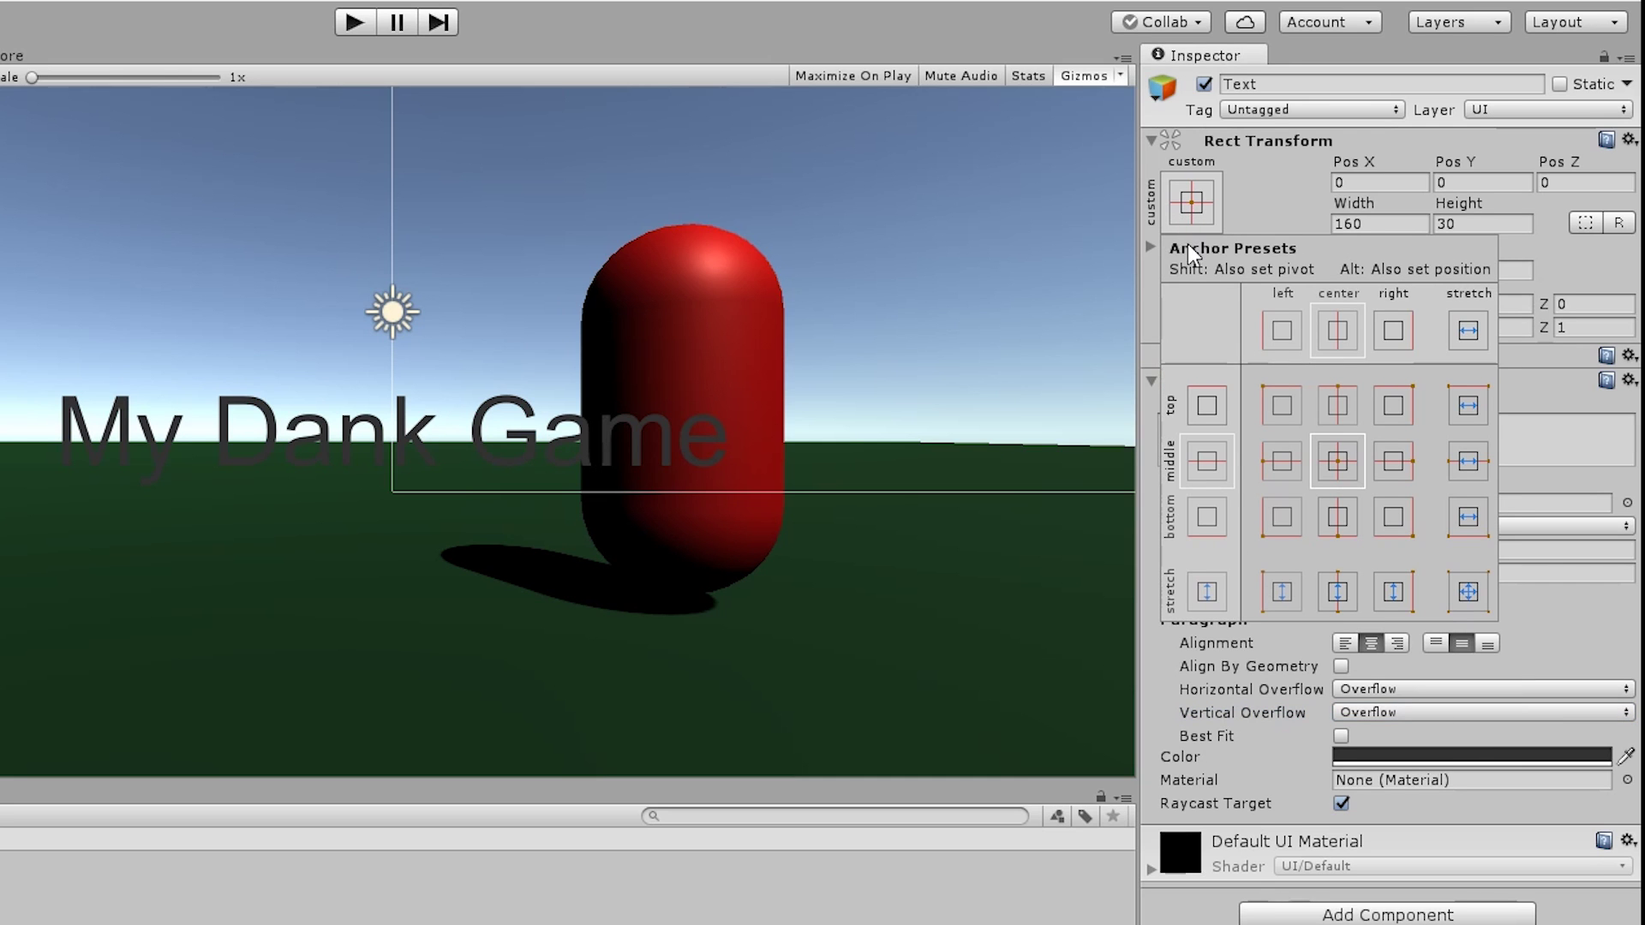
pyautogui.click(1281, 404)
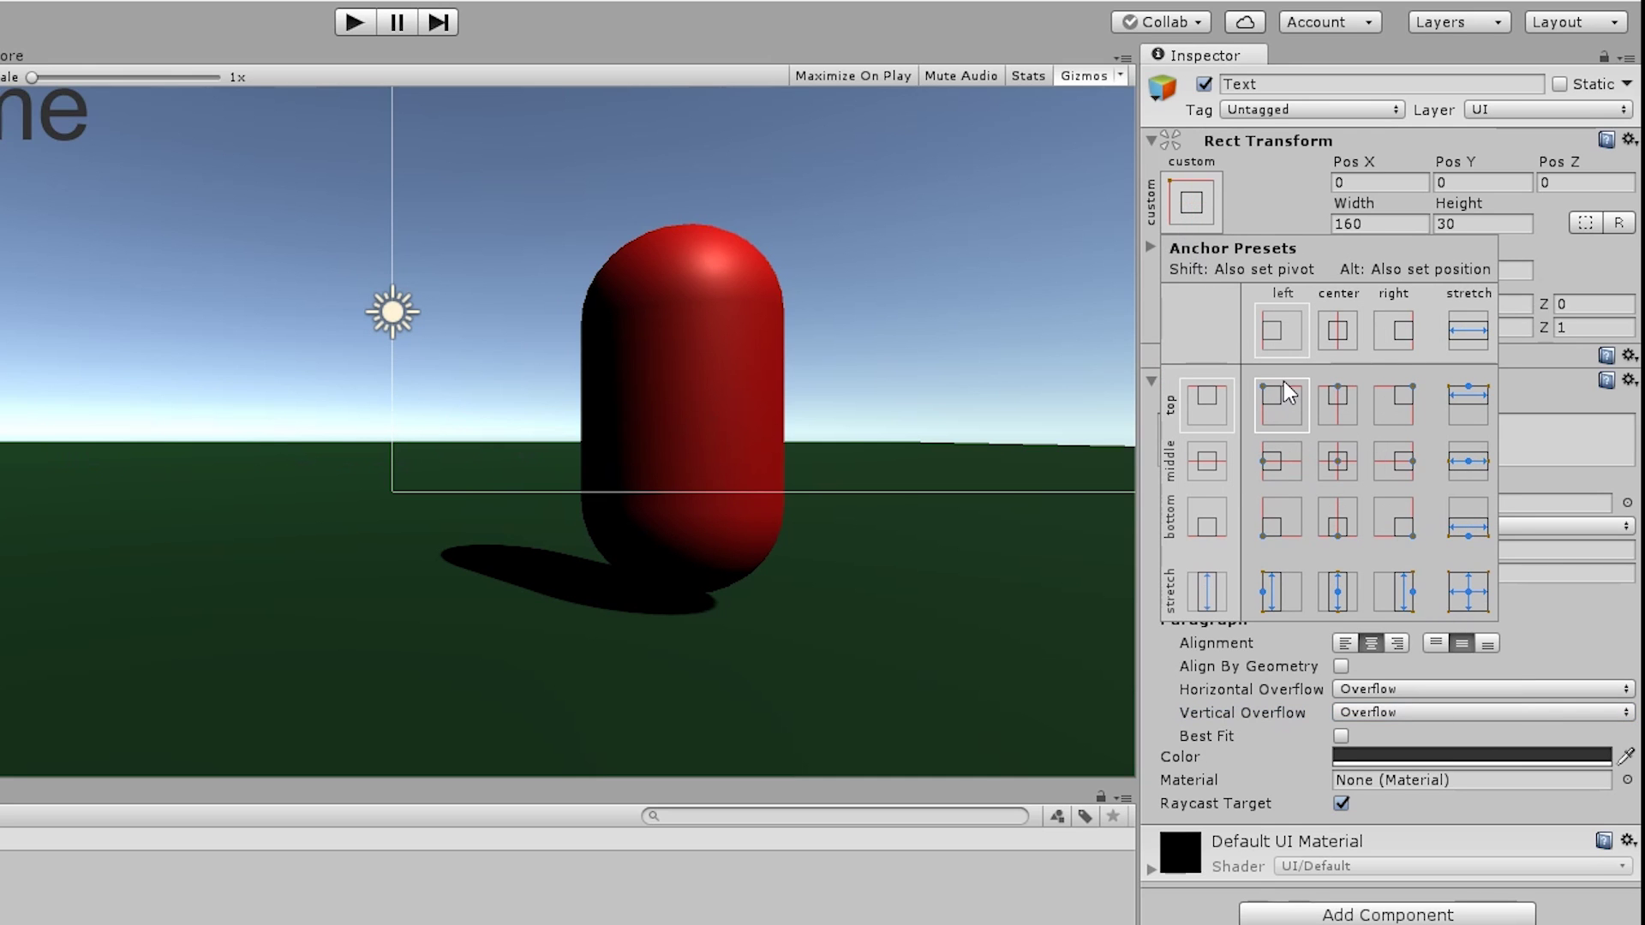
pyautogui.click(1191, 216)
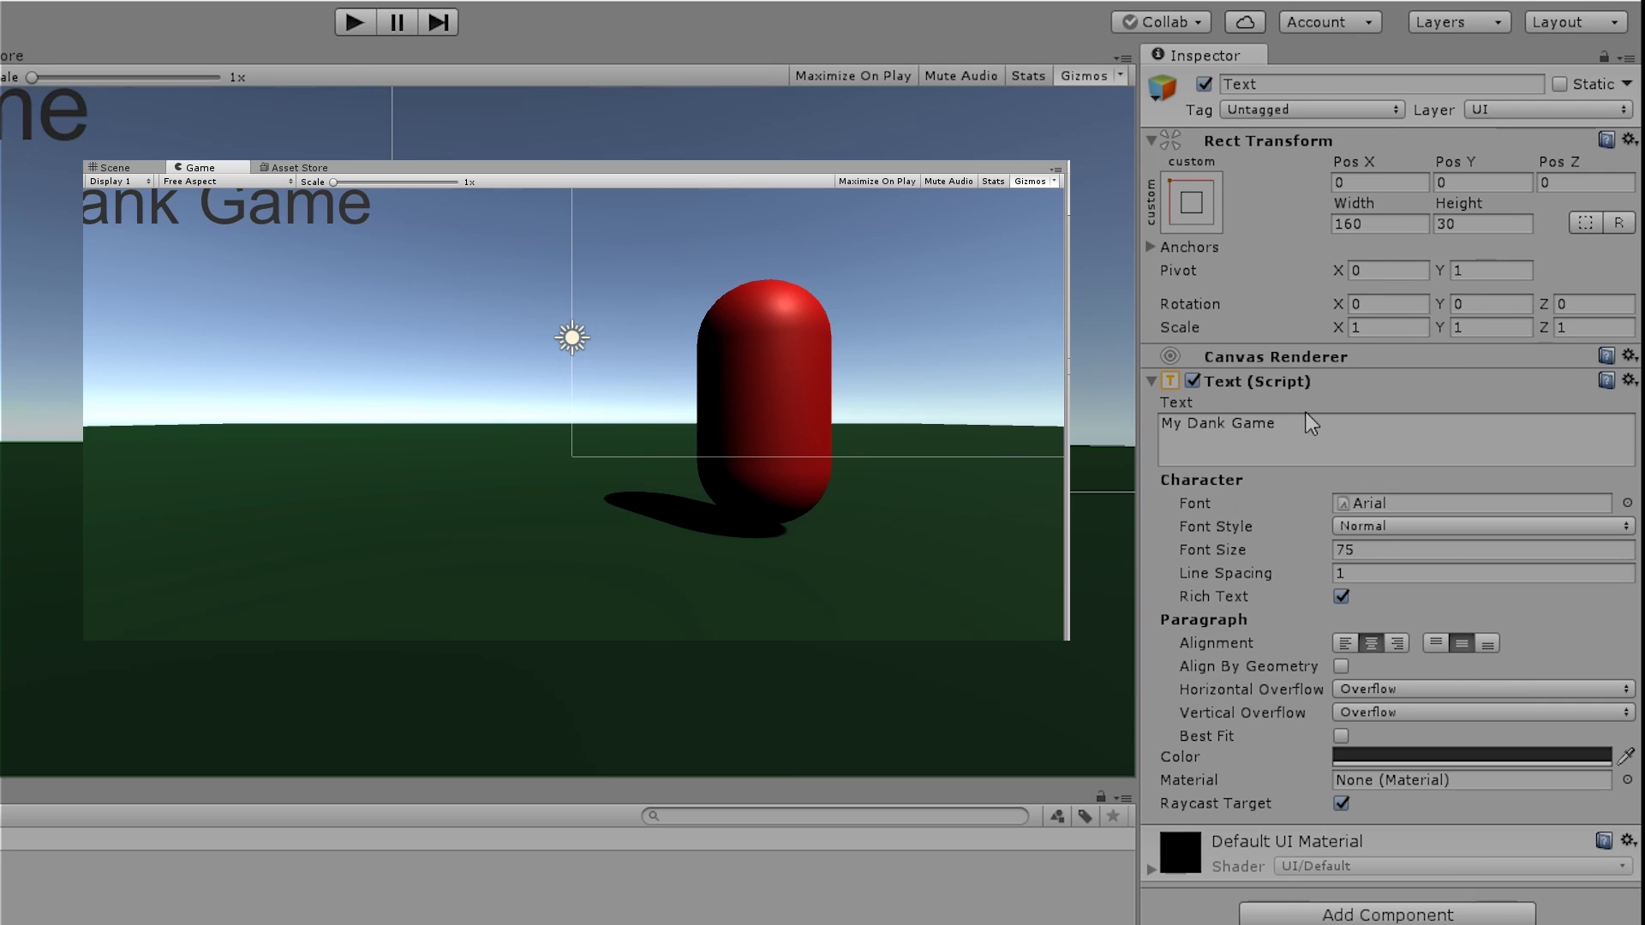
# - Position the title text at about X 221.78, Y -45.8 and set its color to white
pyautogui.click(1347, 175)
pyautogui.moveTo(1347, 176); pyautogui.dragTo(908, 240)
pyautogui.moveTo(1455, 161); pyautogui.dragTo(199, 239)
pyautogui.click(1420, 757)
pyautogui.click(519, 88)
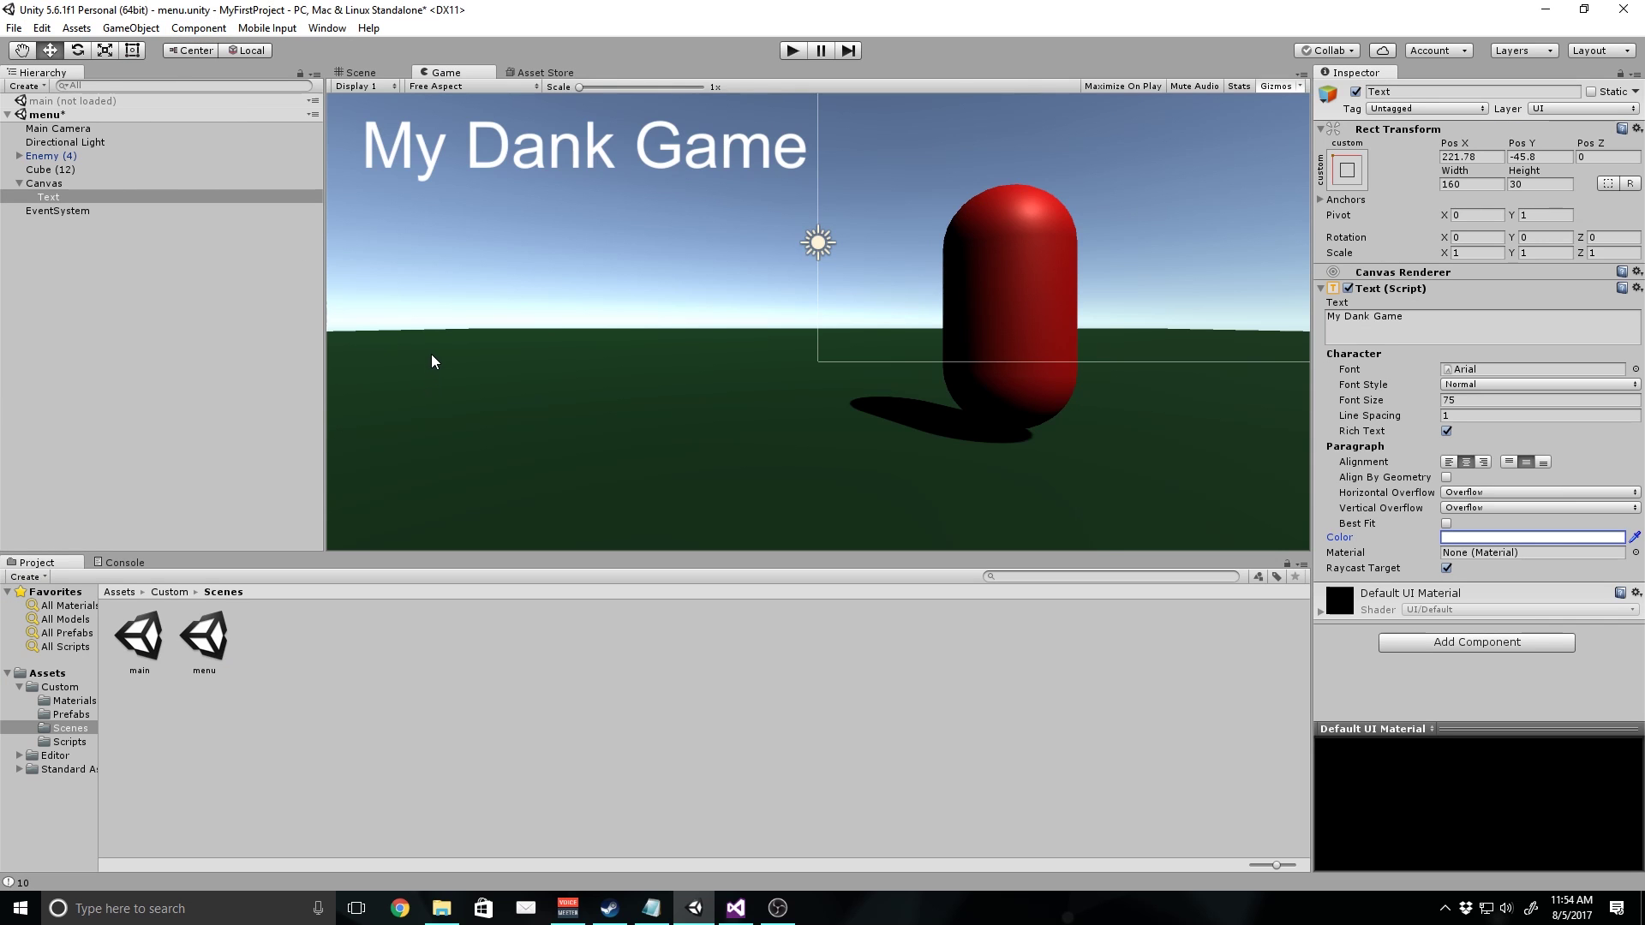
# - Add a UI Button to the canvas of the menu scene
pyautogui.click(131, 27)
pyautogui.moveTo(110, 177)
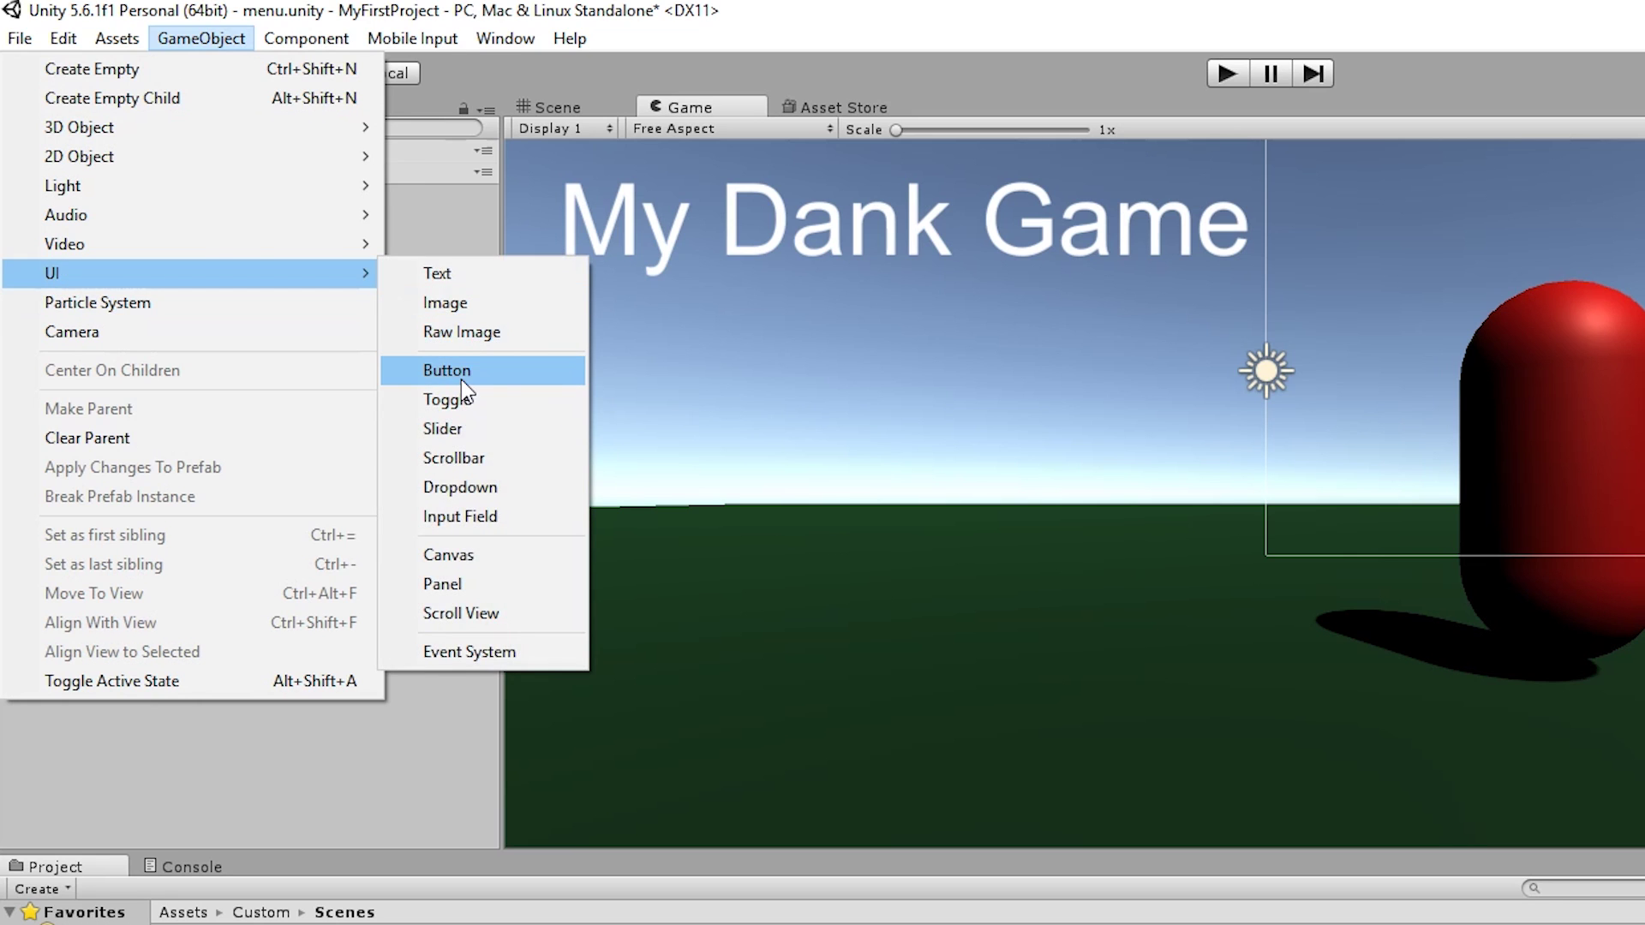
pyautogui.click(461, 379)
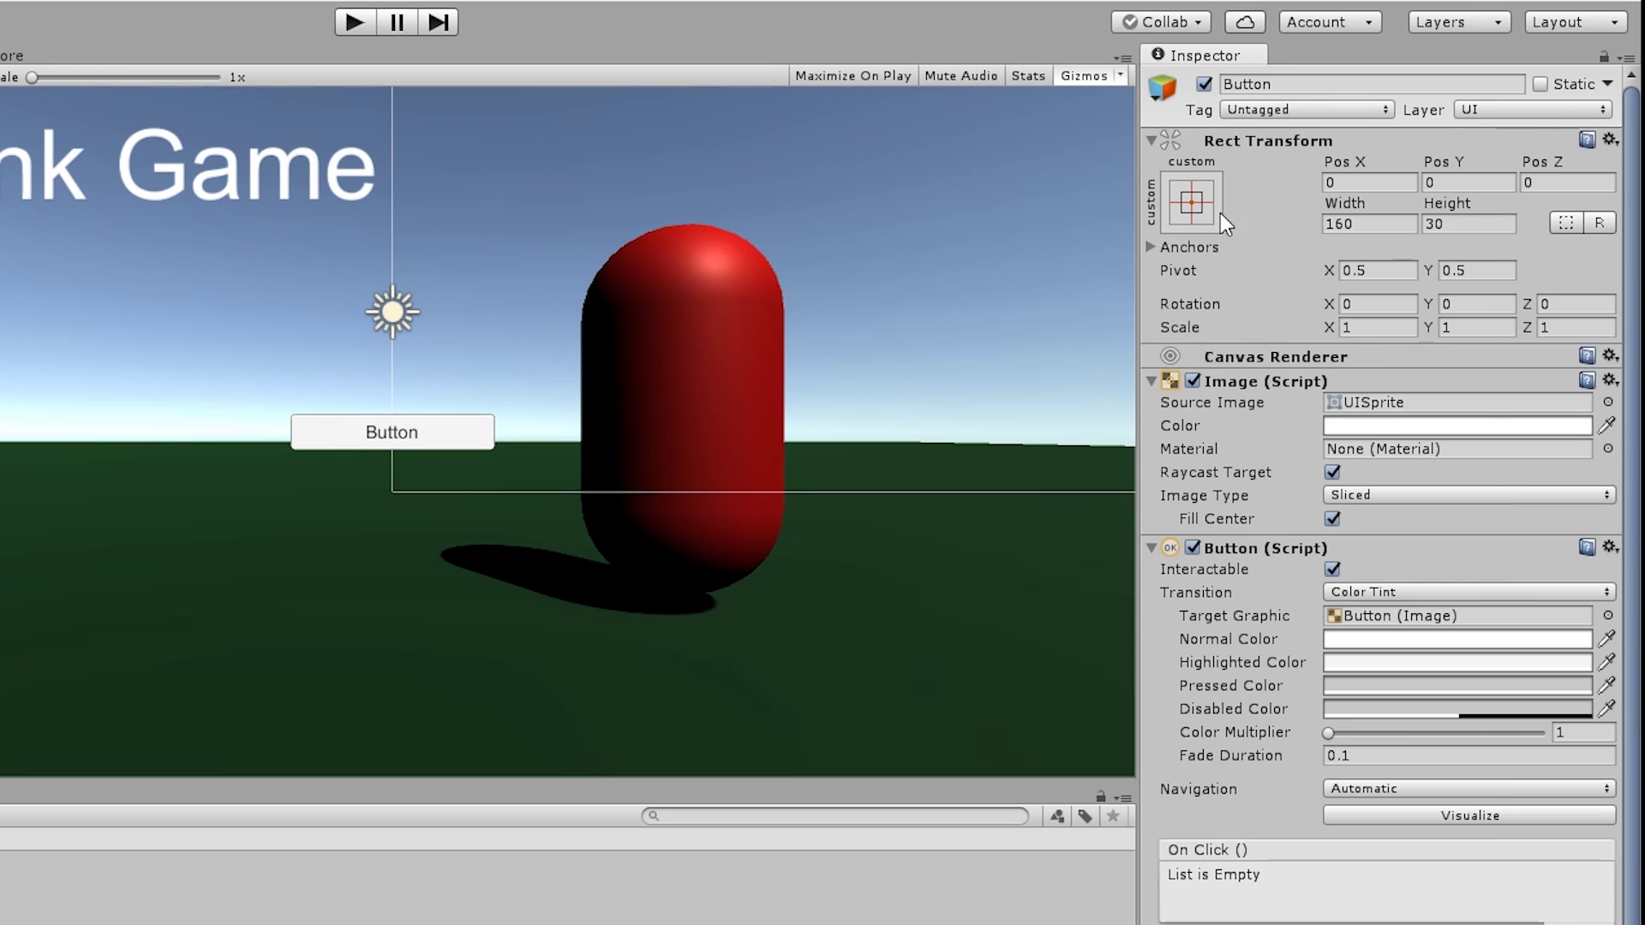
# - Anchor the button to the bottom left of the canvas with its pivot there, and position it at about X 51.08, Y 150
pyautogui.click(1193, 203)
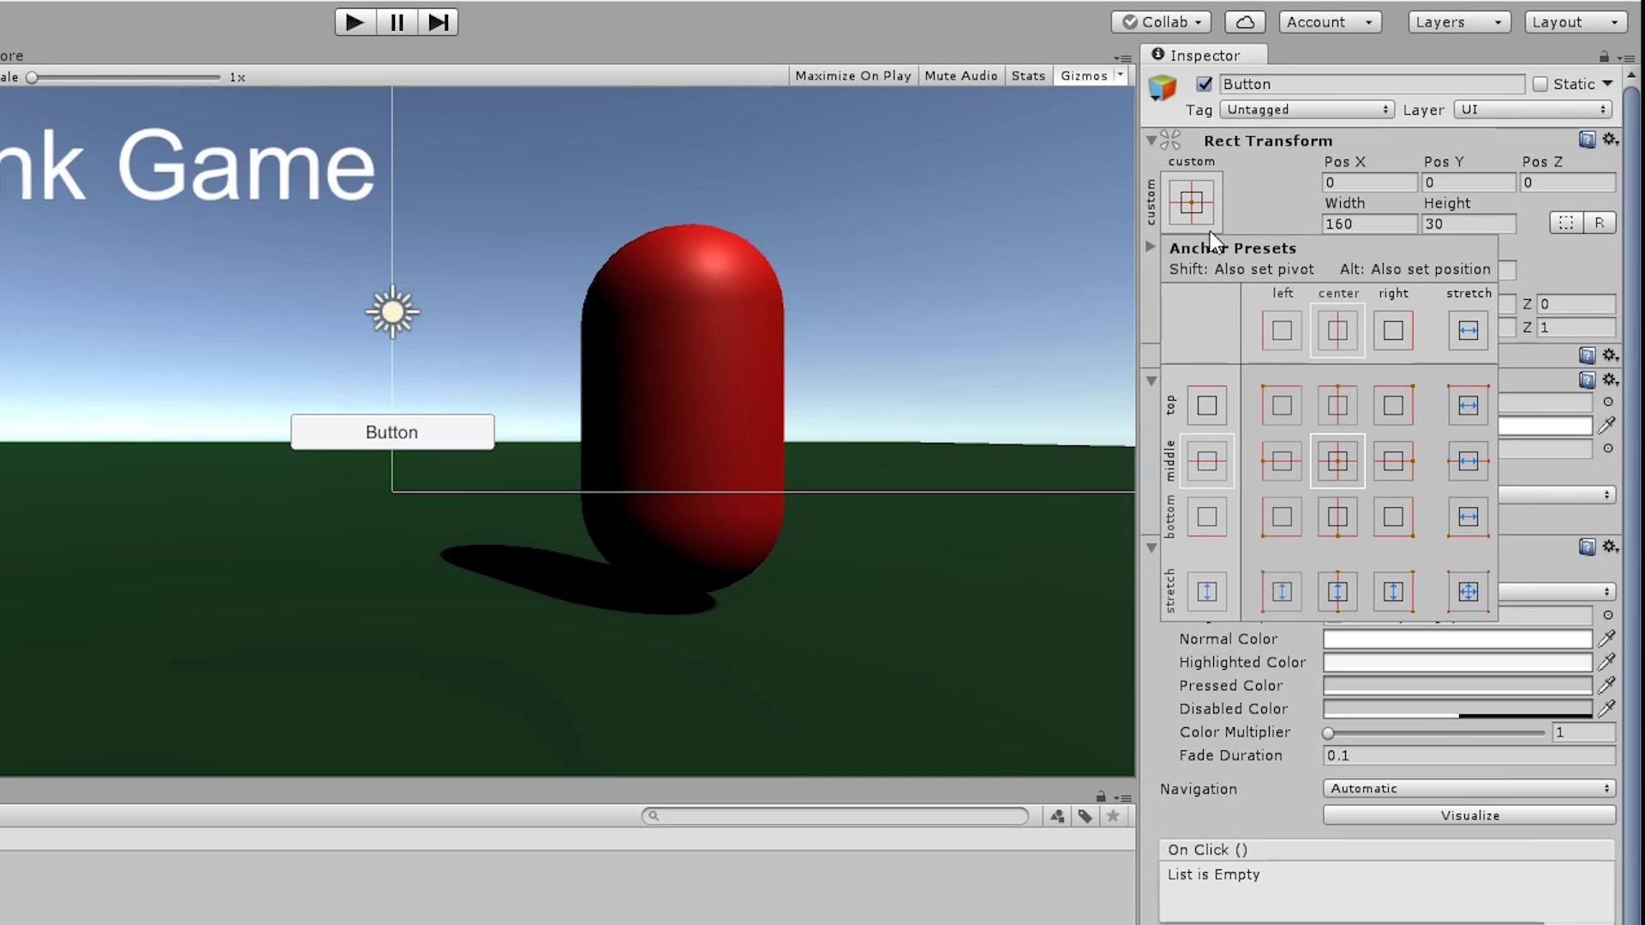
pyautogui.click(1288, 521)
pyautogui.click(1208, 165)
pyautogui.click(1460, 183)
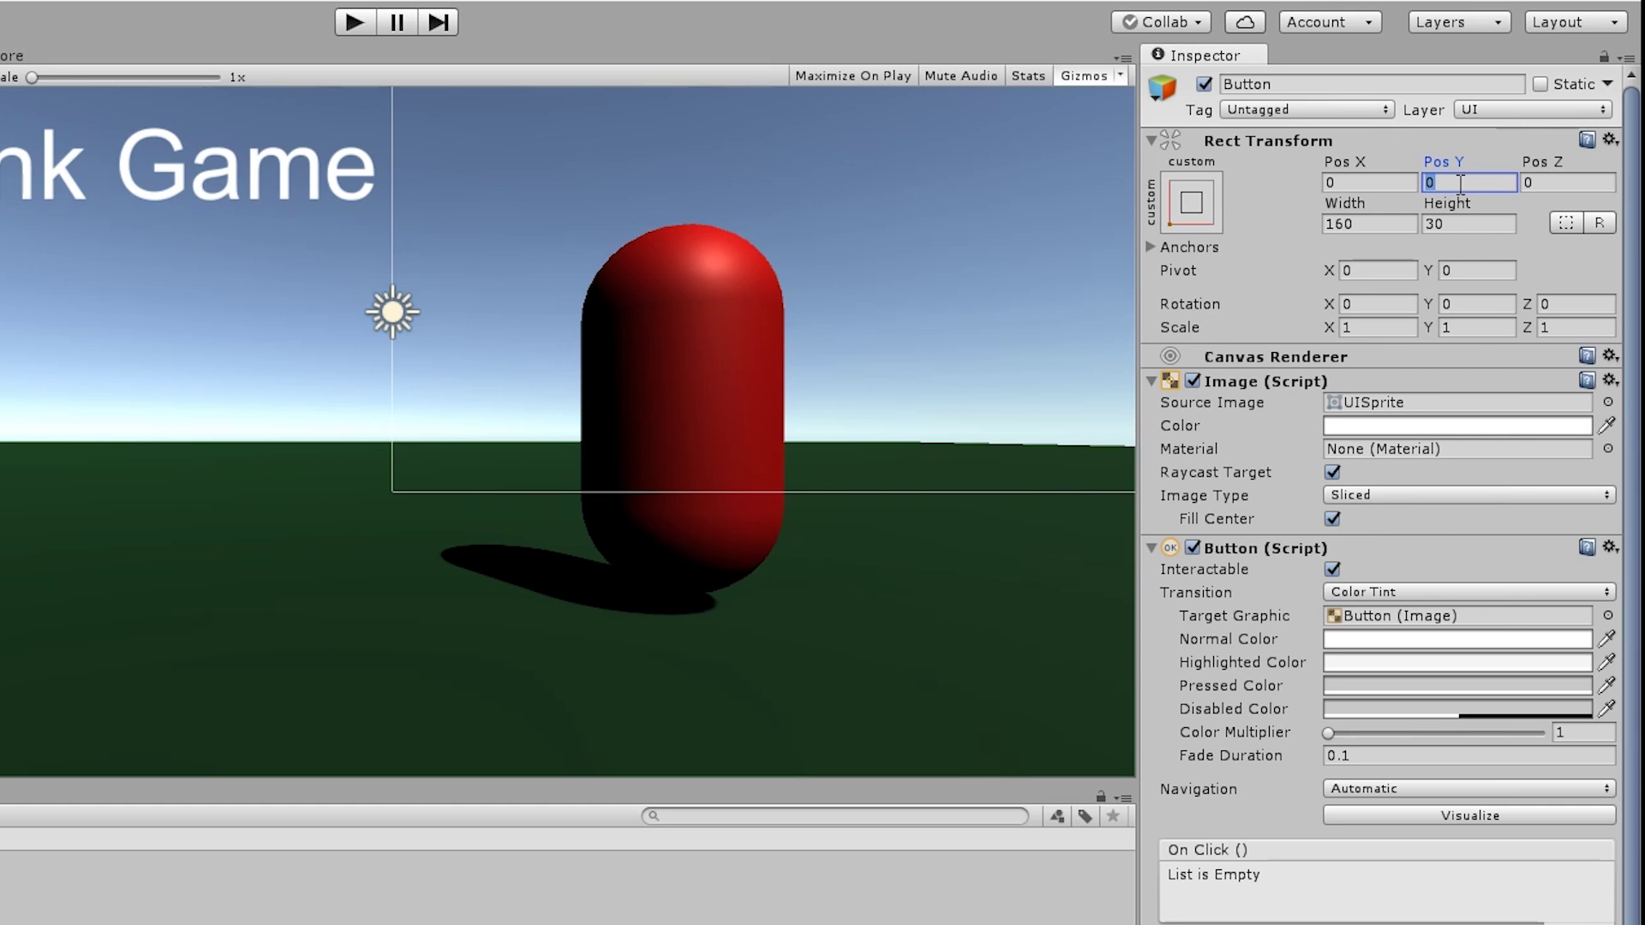
pyautogui.write('150')
pyautogui.click(1378, 180)
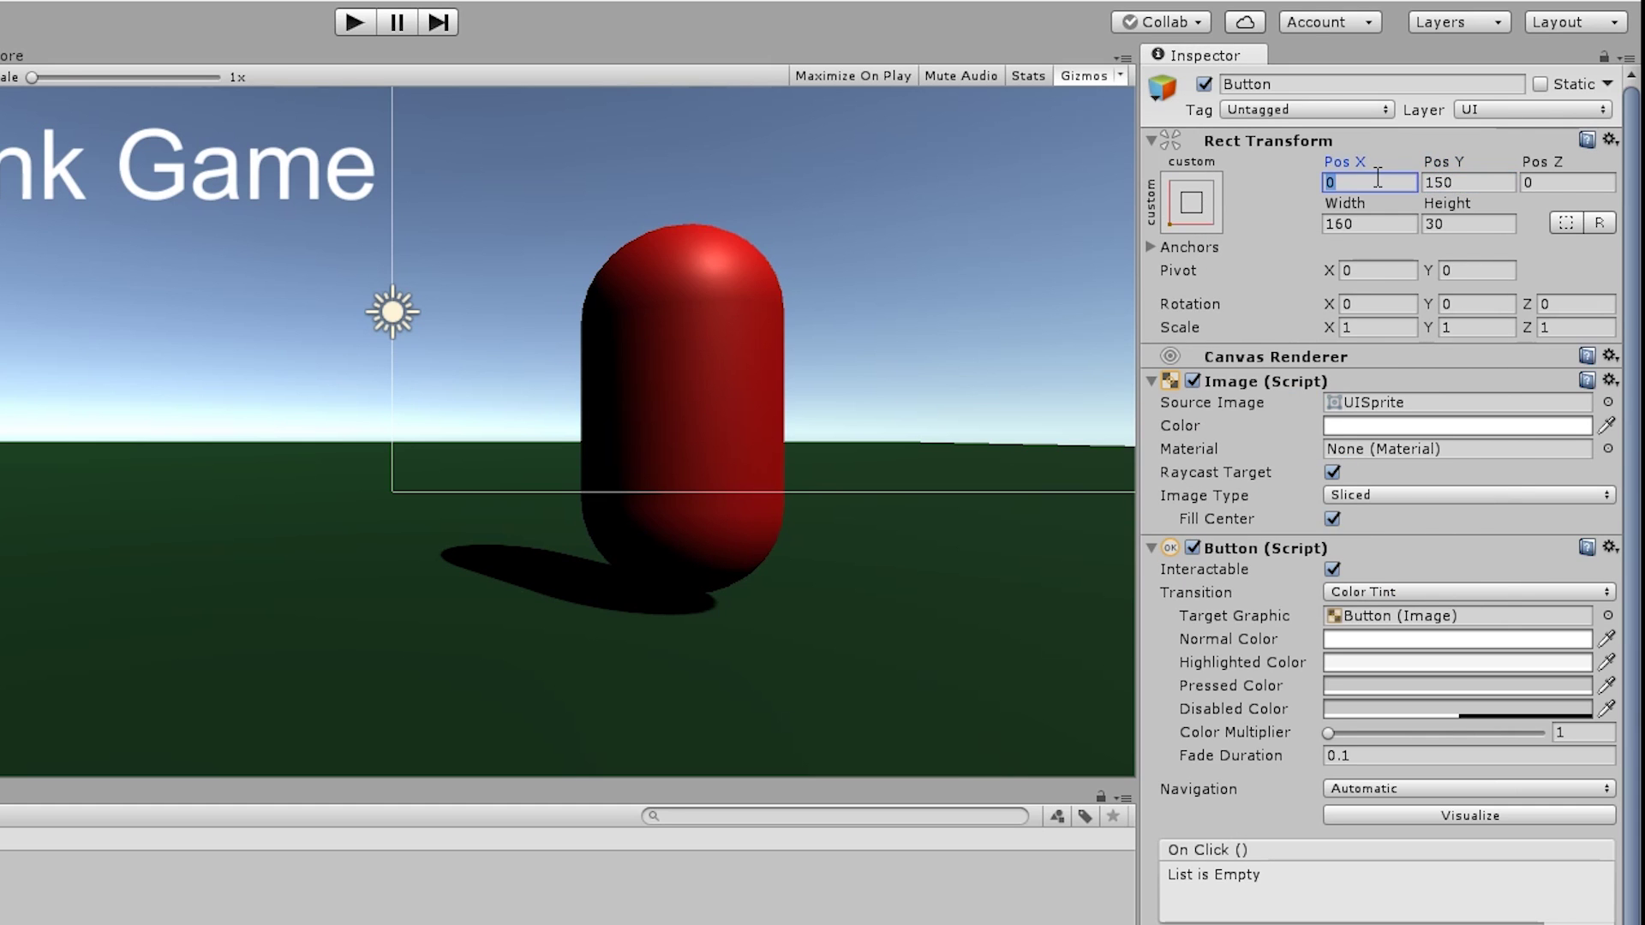
pyautogui.write('30')
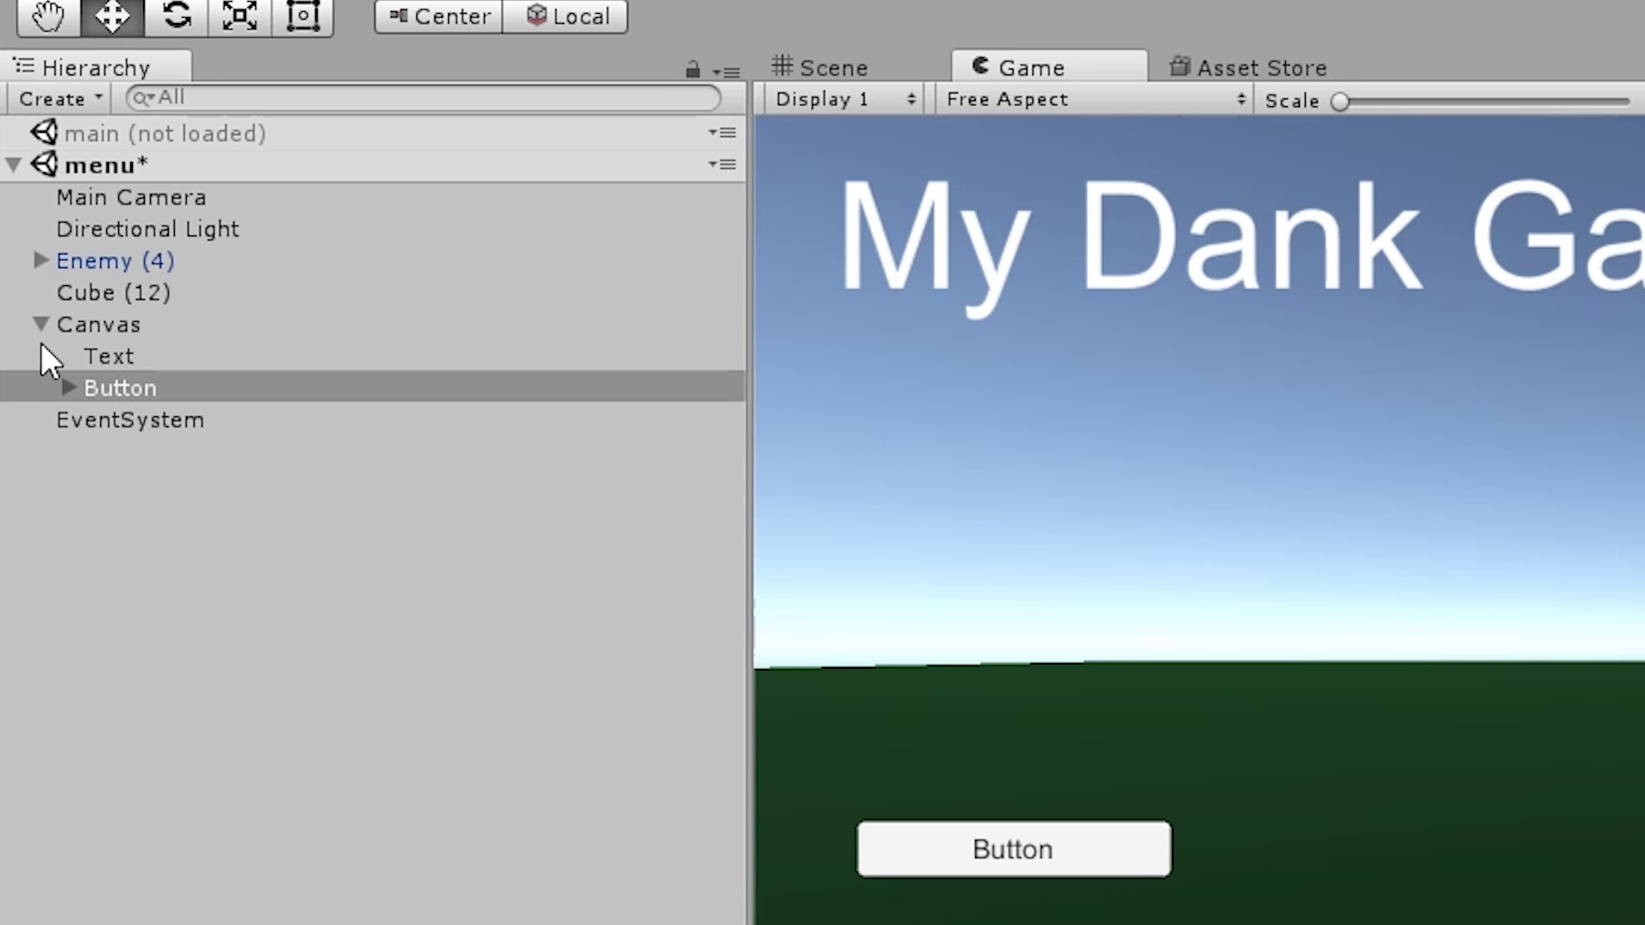
# - Change the button's label text to "Play Game"
pyautogui.click(69, 386)
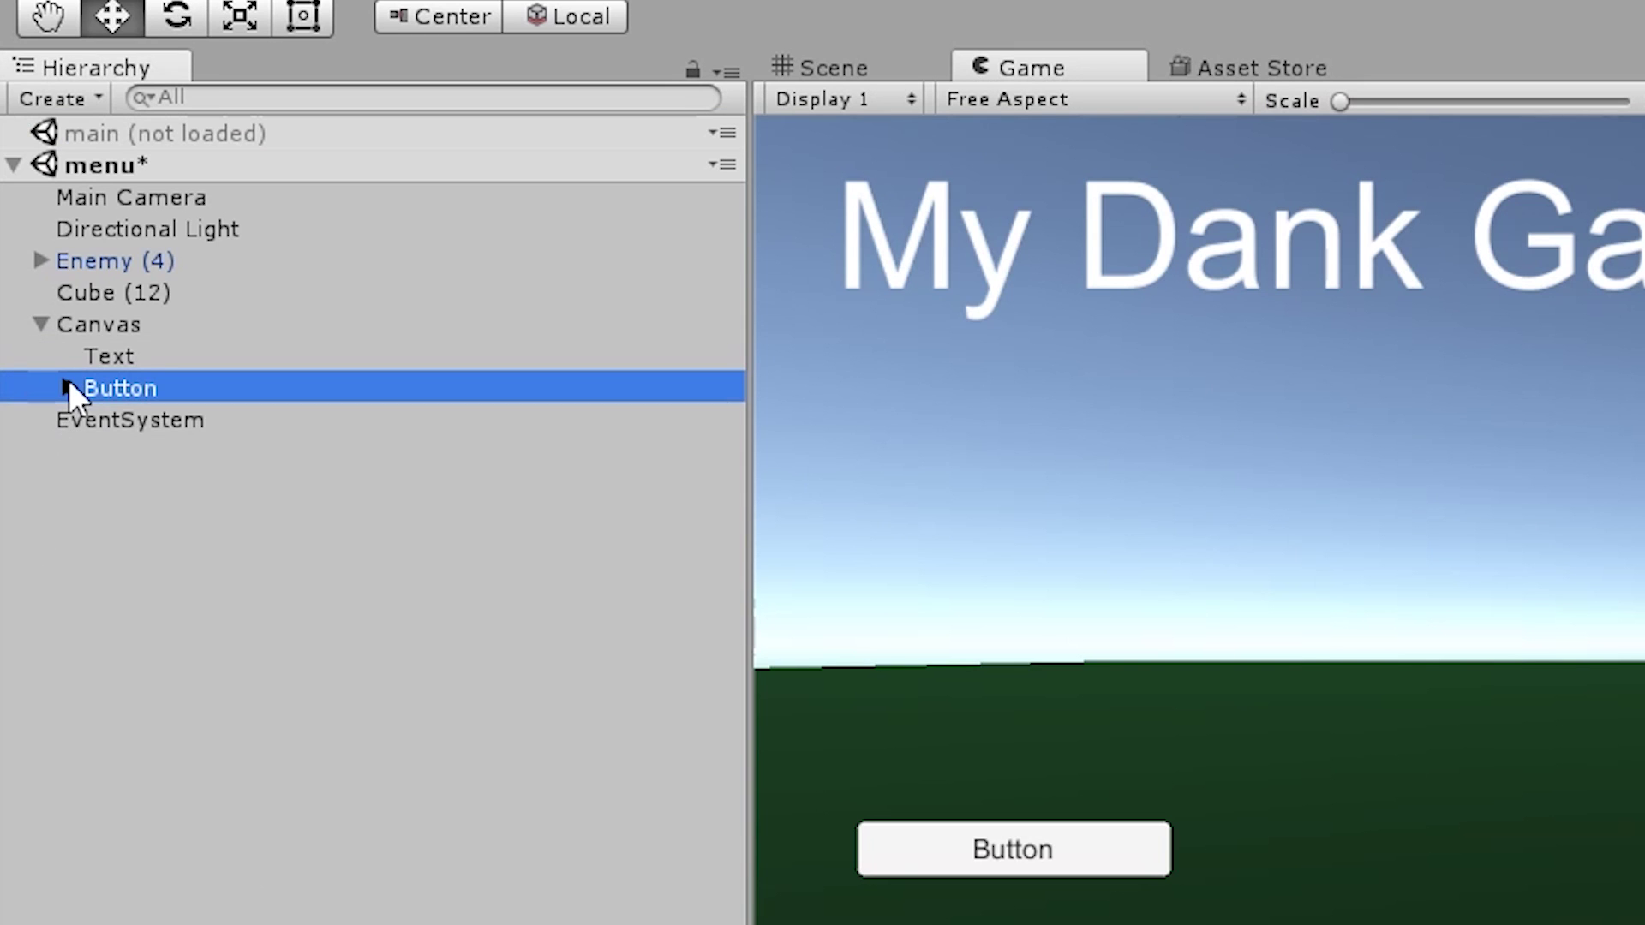
pyautogui.click(68, 387)
pyautogui.click(142, 422)
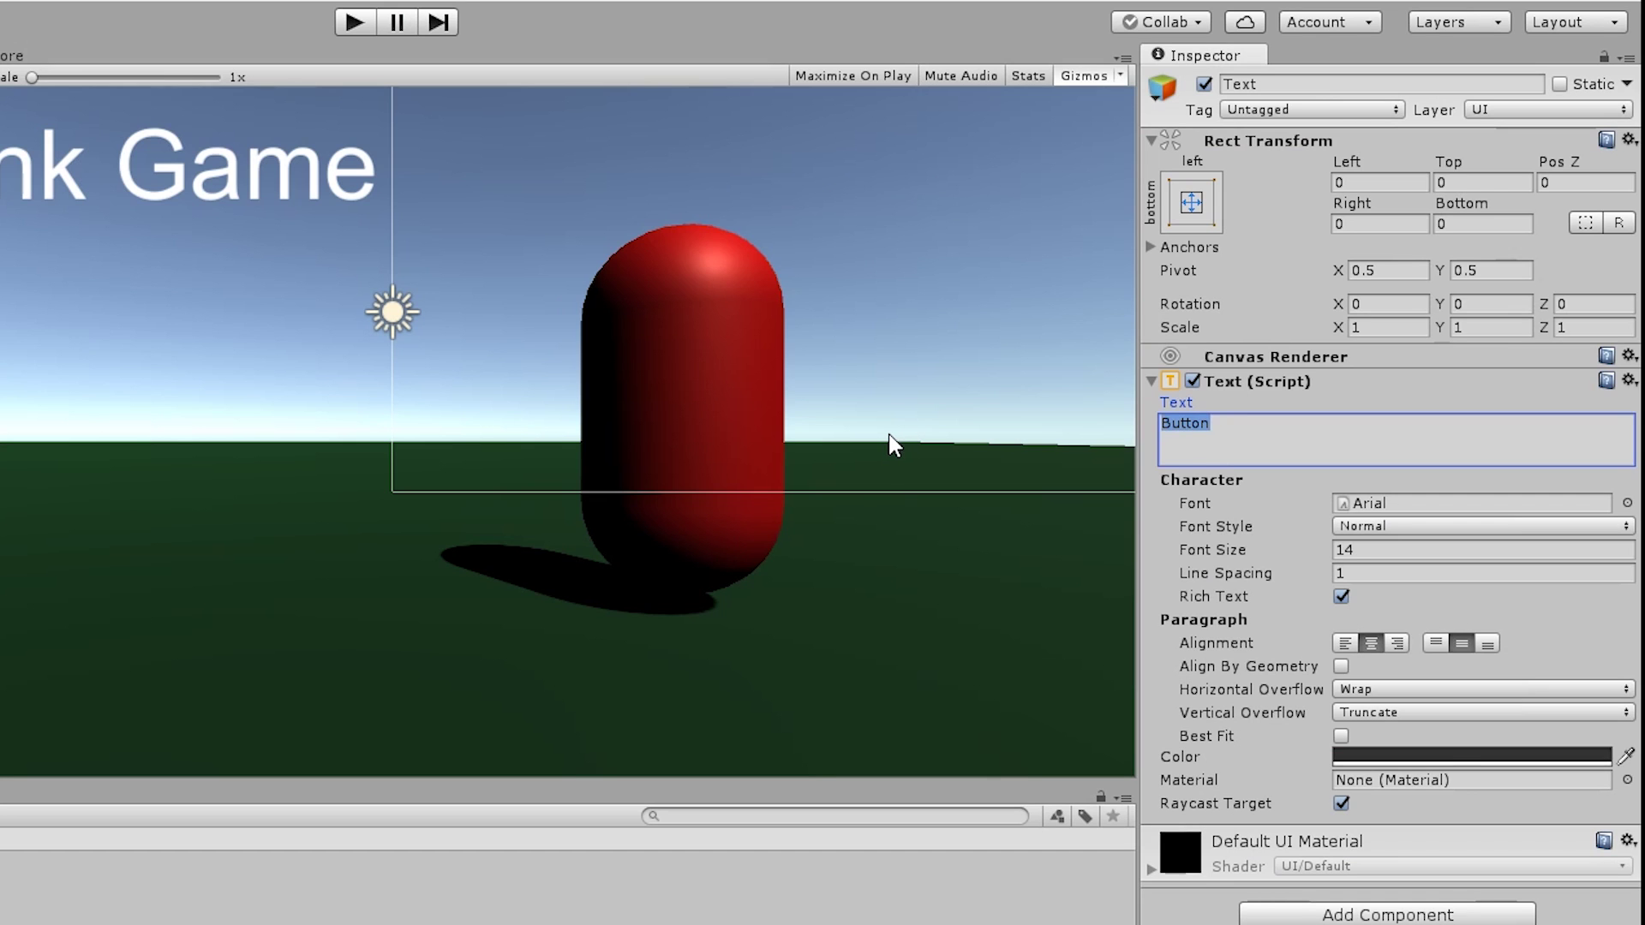
pyautogui.press('BackSpace')
pyautogui.write('Play Game')
# - Scale the Play Game button to 1.5 in both X and Y
pyautogui.click(53, 210)
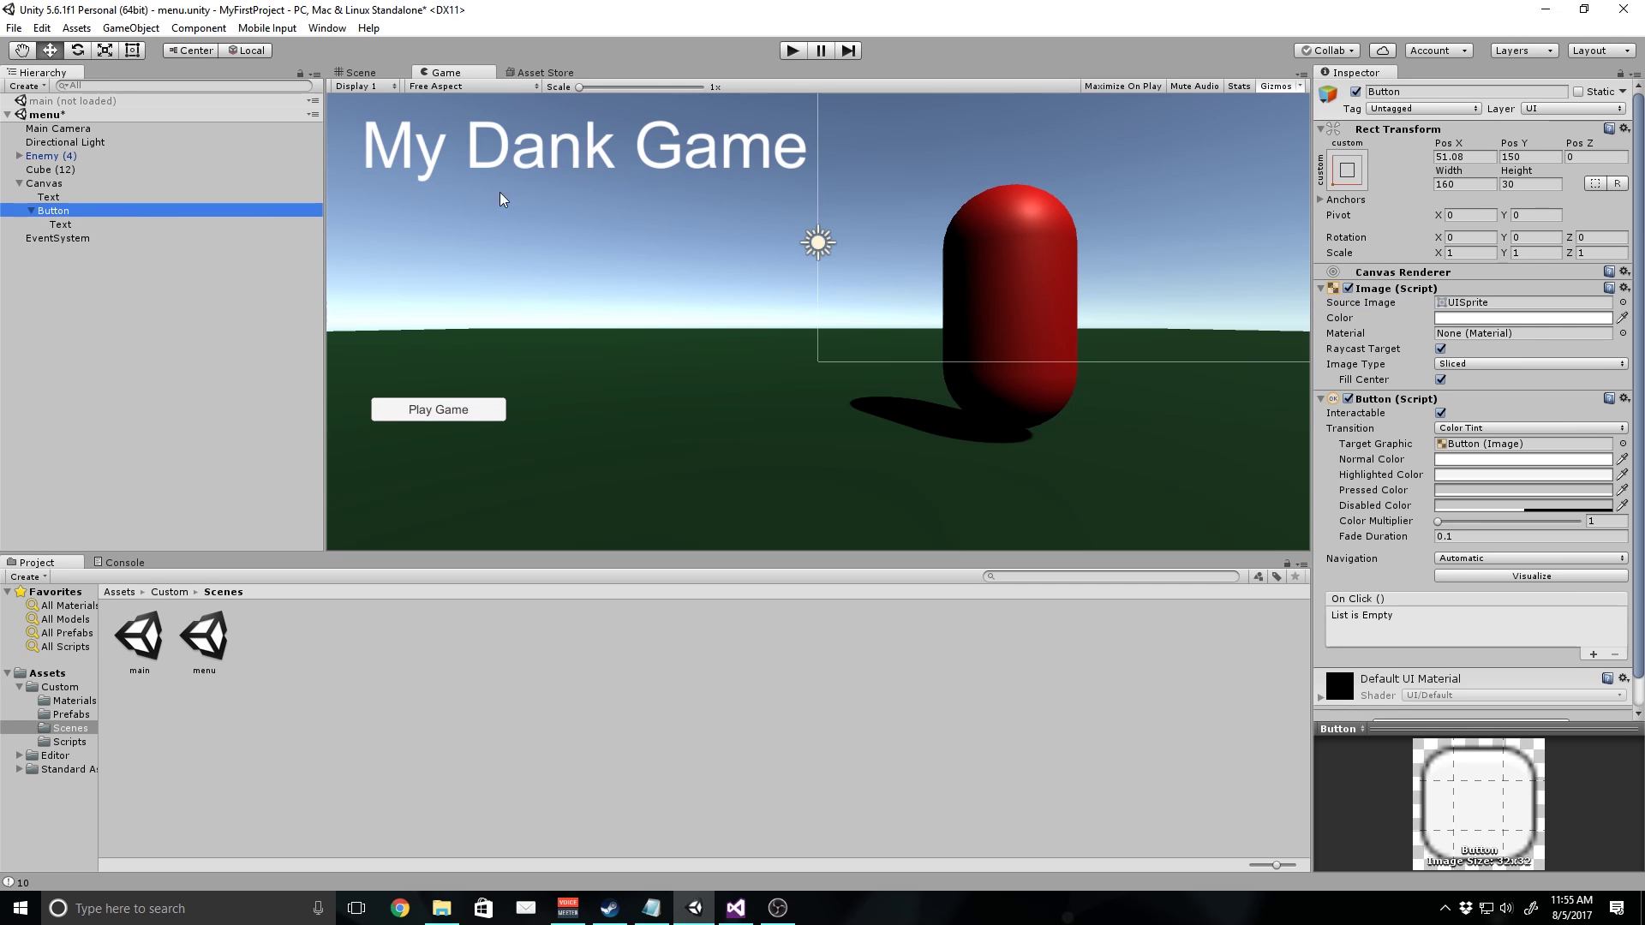
pyautogui.click(1494, 252)
pyautogui.write('1.5')
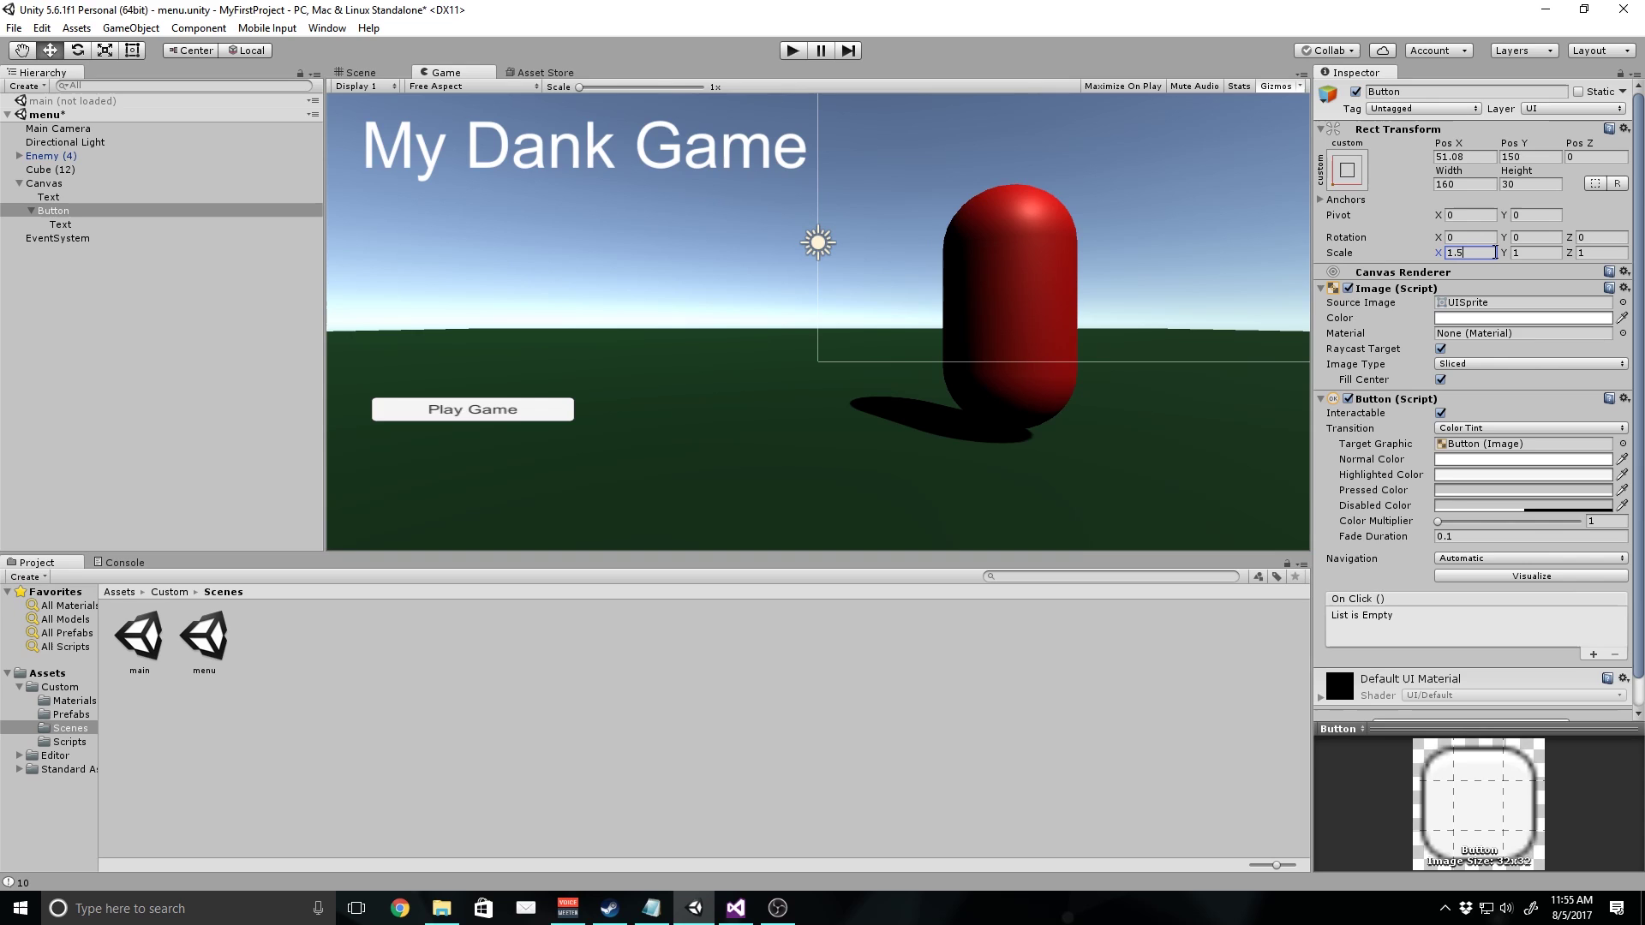
pyautogui.press('Tab')
pyautogui.write('1.5')
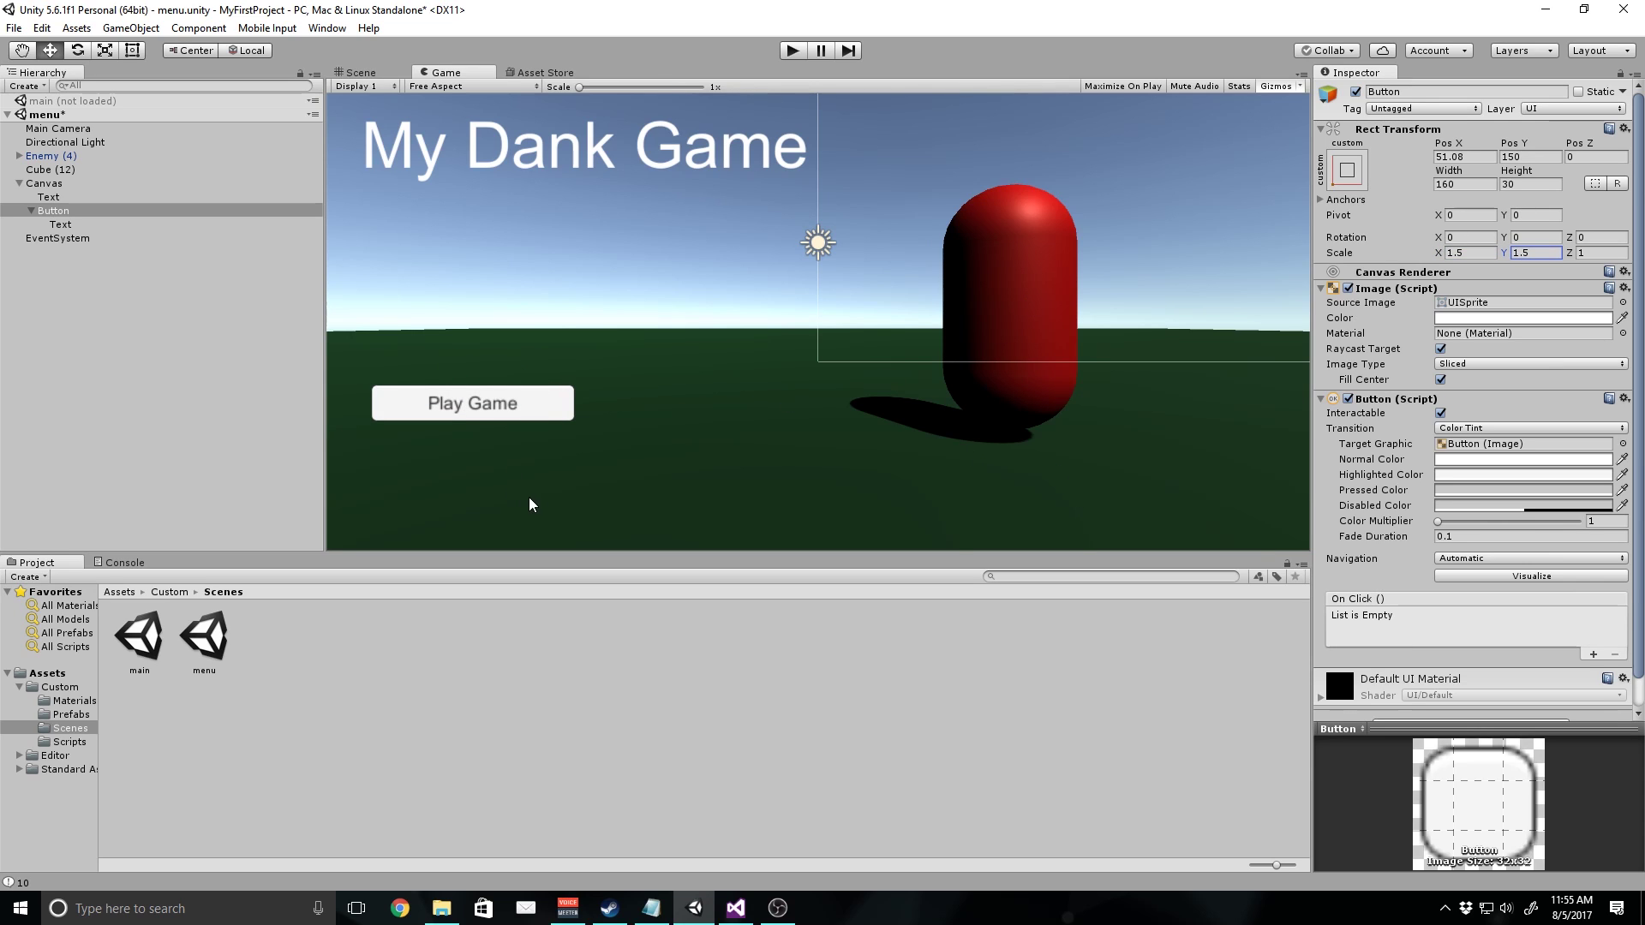
# - Duplicate the Play Game button and lower the copy's Y position so it sits below the original
pyautogui.click(99, 214)
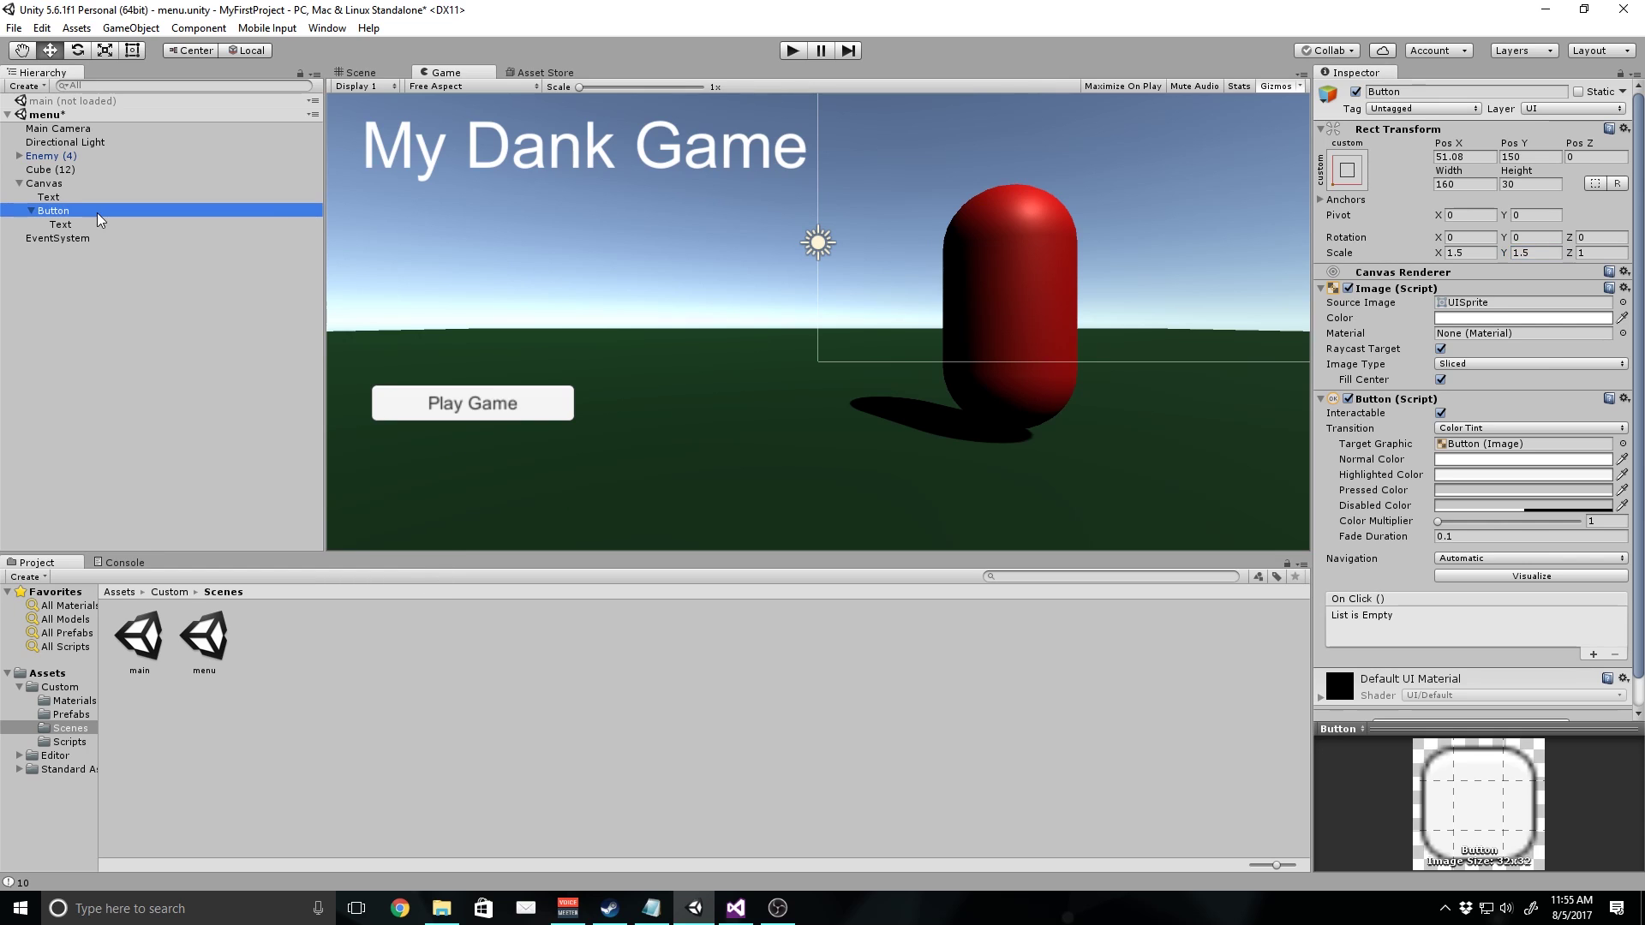
pyautogui.hotkey('ctrl', 'd')
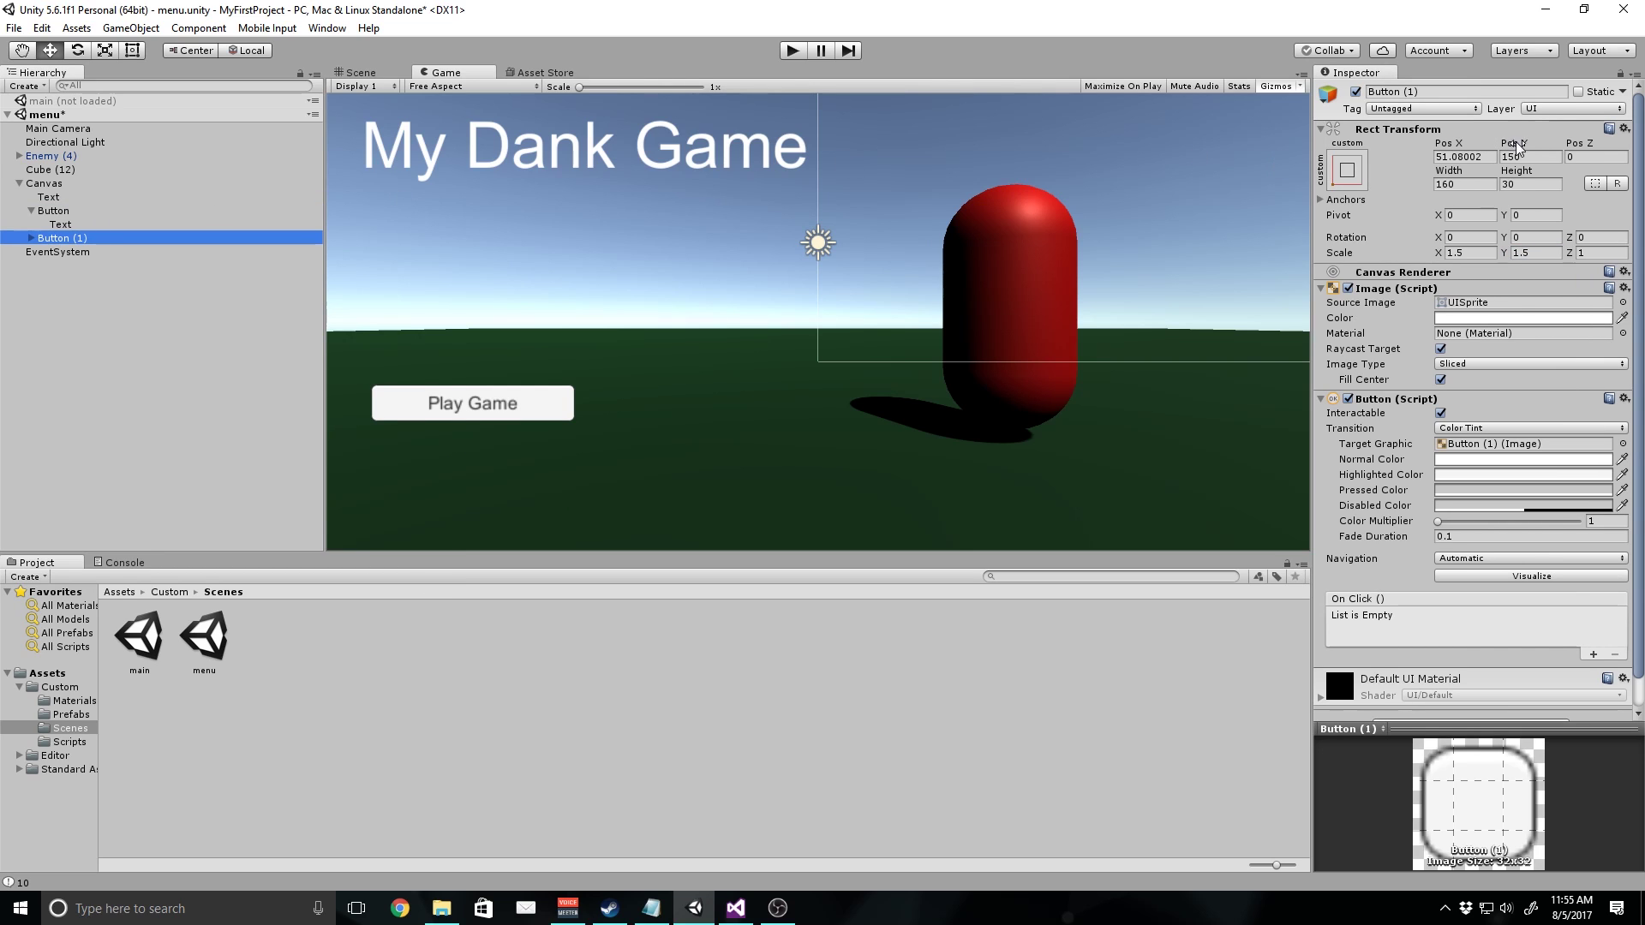
pyautogui.moveTo(1516, 147); pyautogui.dragTo(1075, 201)
# - Change the duplicated button's label text to "Quit Game"
pyautogui.click(32, 237)
pyautogui.click(77, 251)
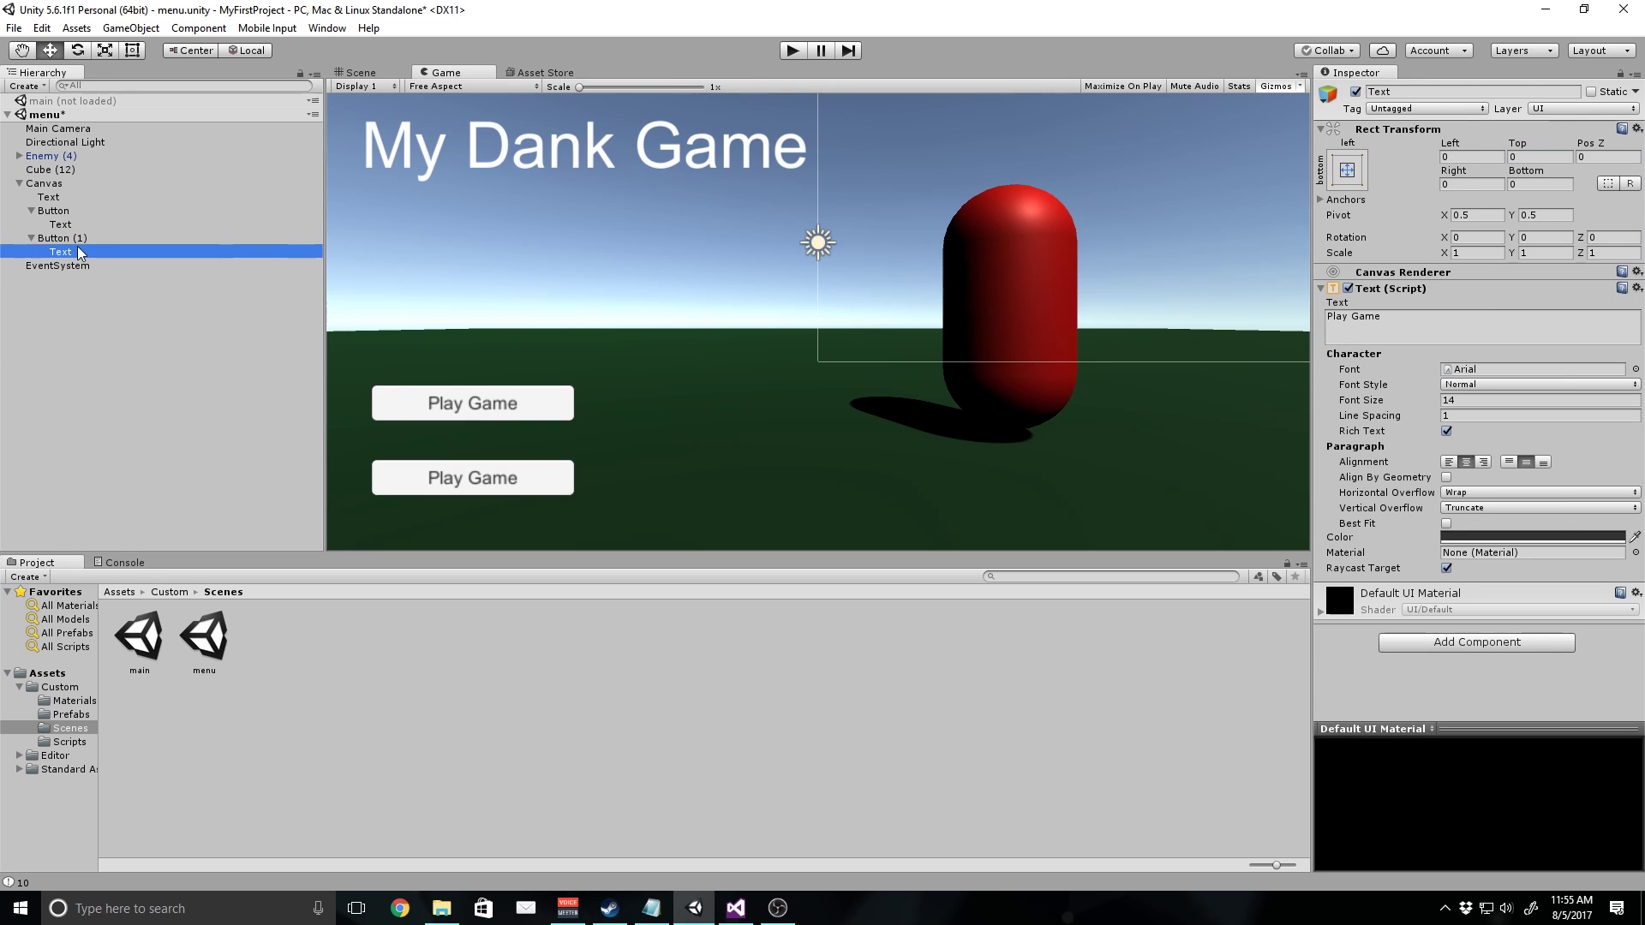
pyautogui.click(1370, 319)
pyautogui.write('Quit ')
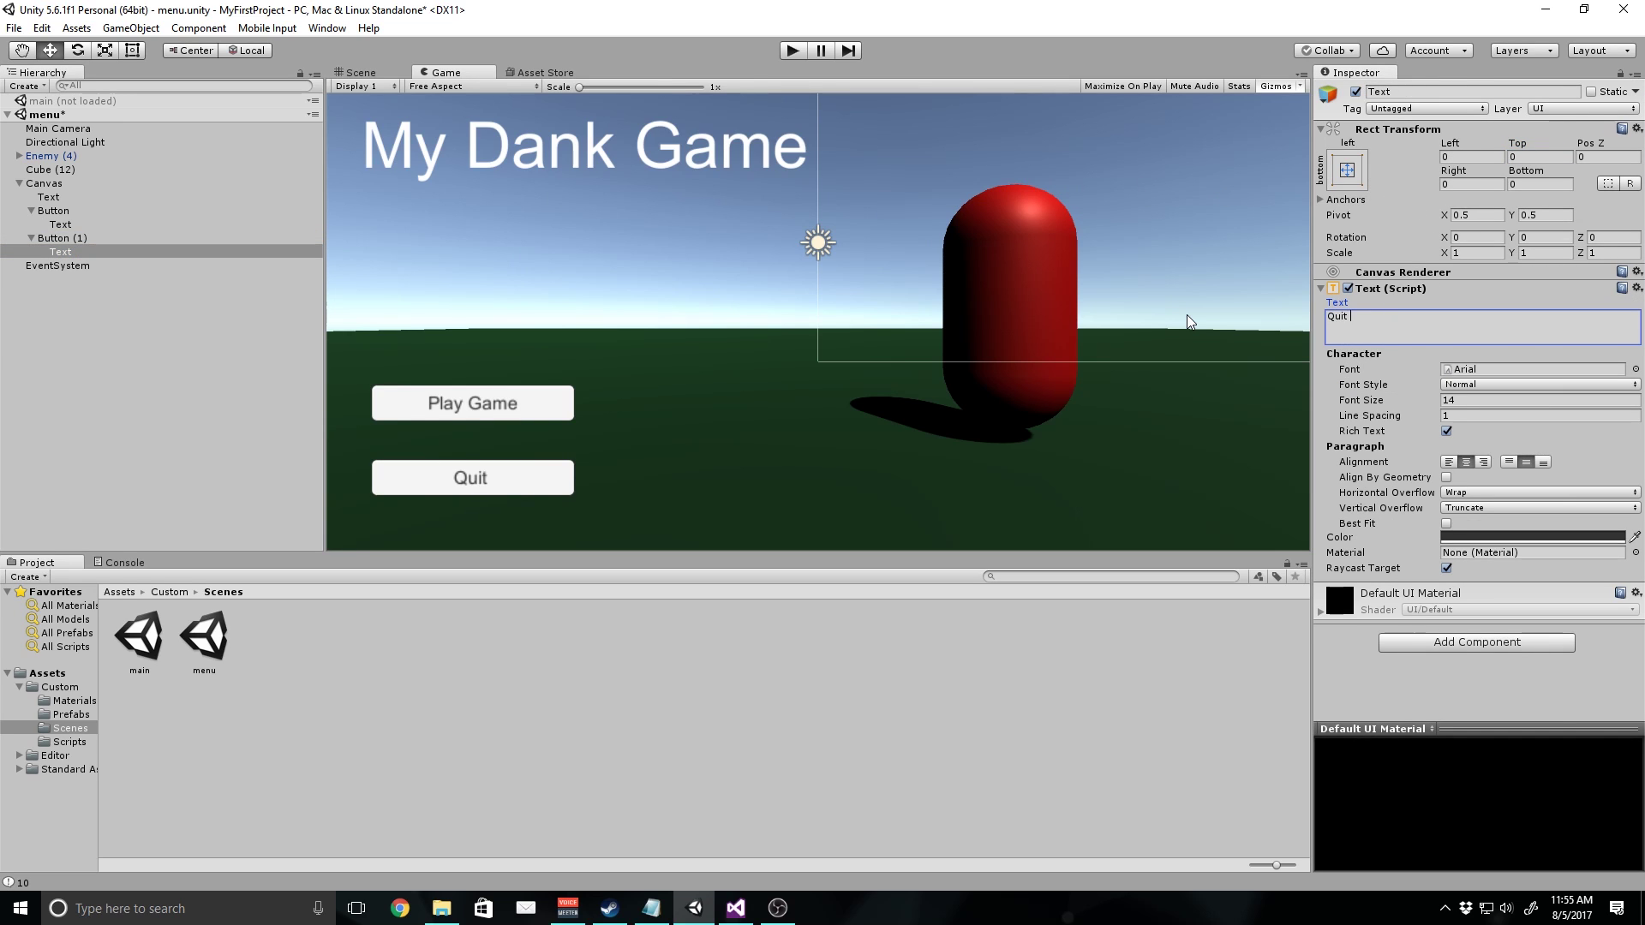
pyautogui.write('Game')
pyautogui.press('BackSpace')
pyautogui.press('BackSpace')
pyautogui.write('me')
pyautogui.click(641, 630)
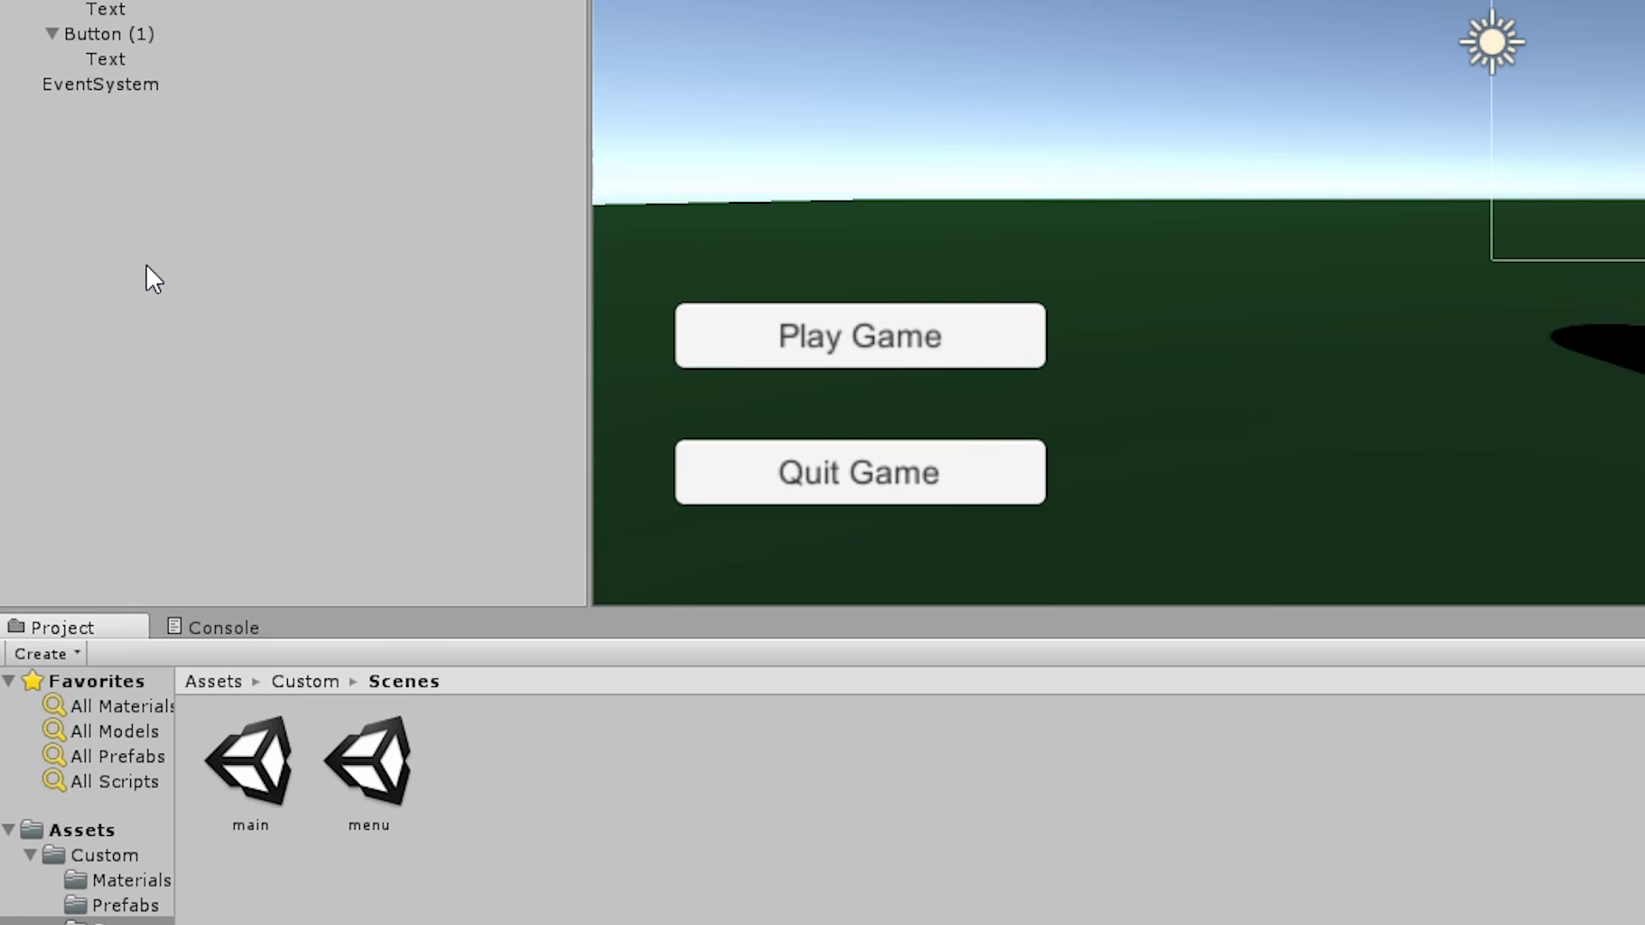
# - Create an empty game object in the menu scene and rename it "_GM"
pyautogui.rightClick(81, 365)
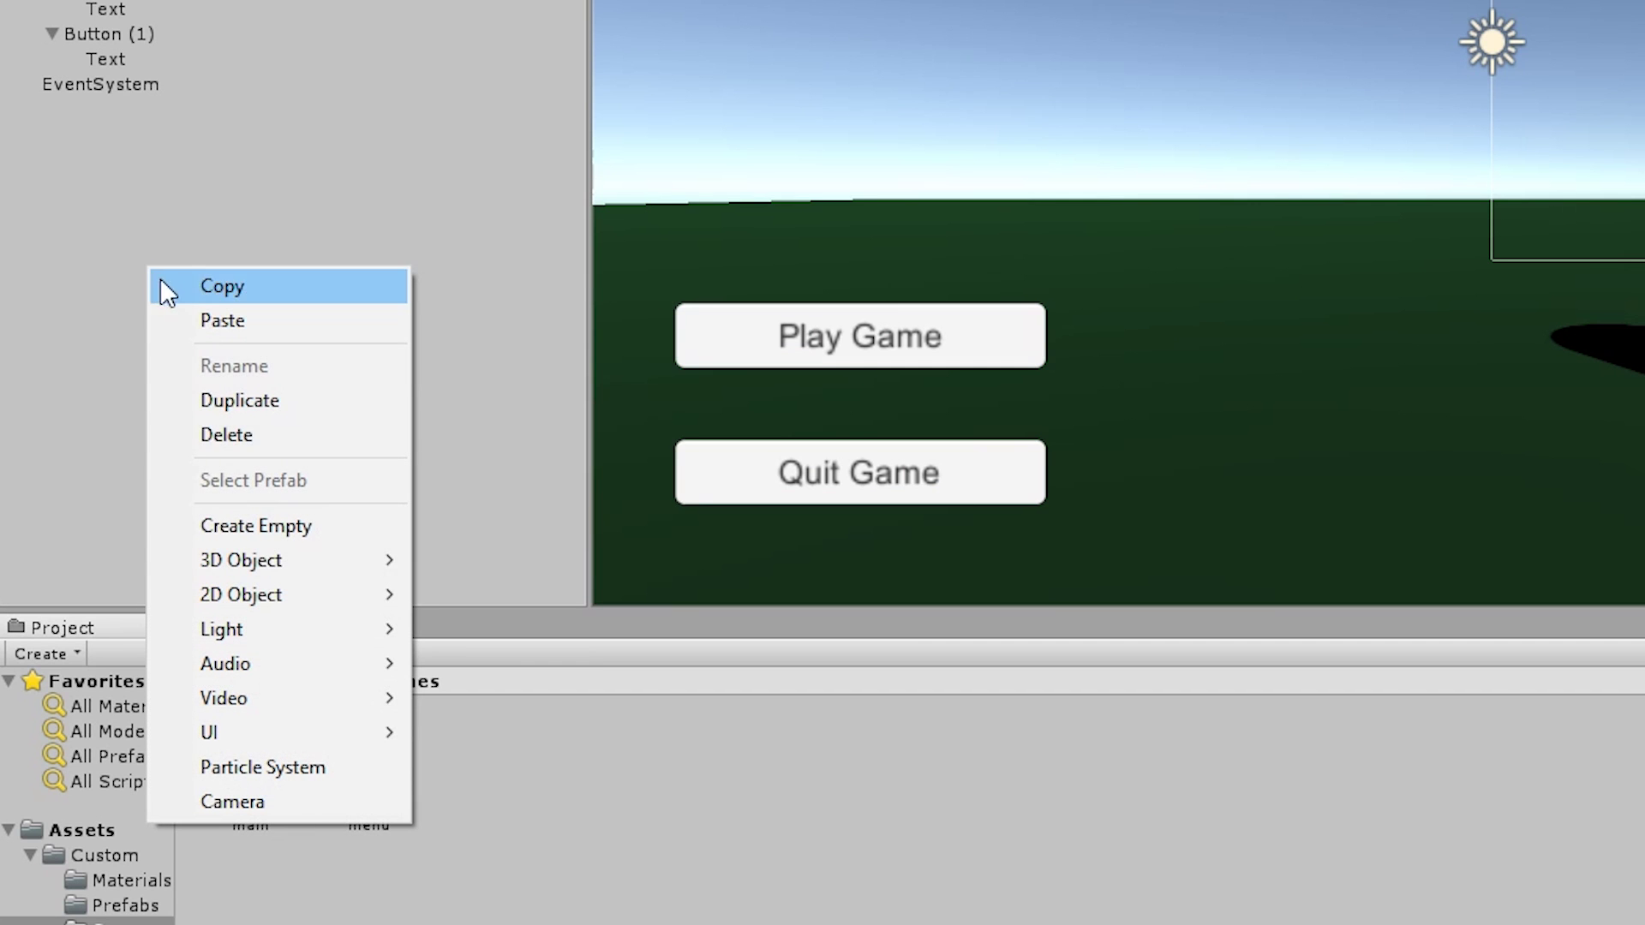
pyautogui.click(208, 528)
pyautogui.rightClick(126, 108)
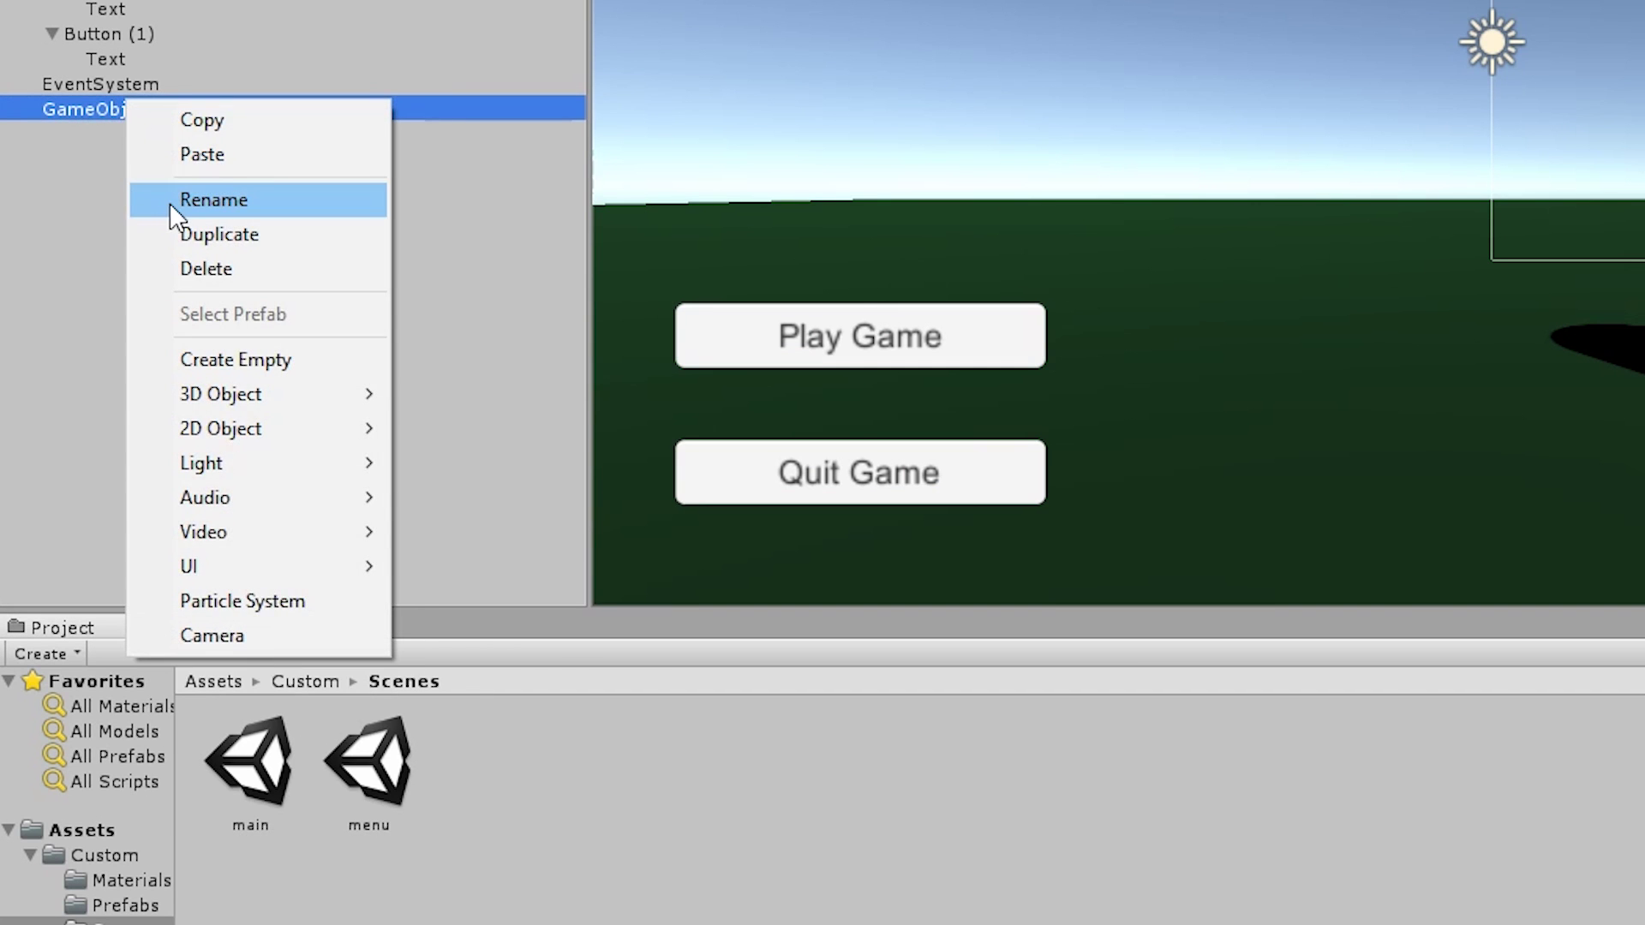
pyautogui.click(176, 203)
pyautogui.write('_GM')
pyautogui.press('Return')
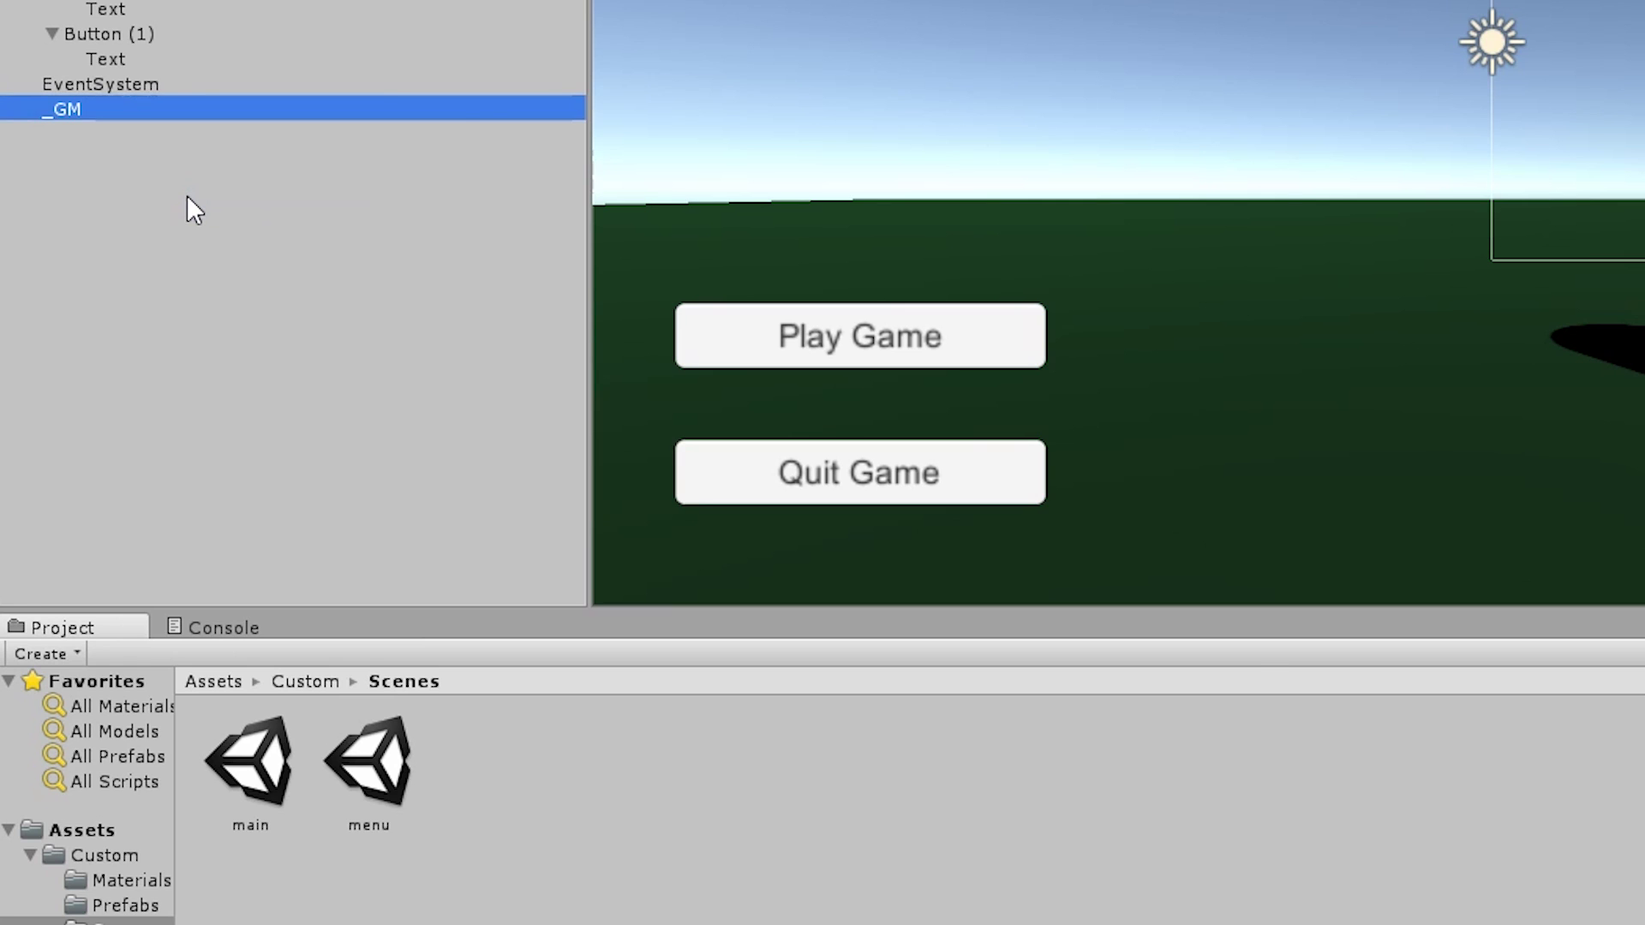
pyautogui.click(187, 196)
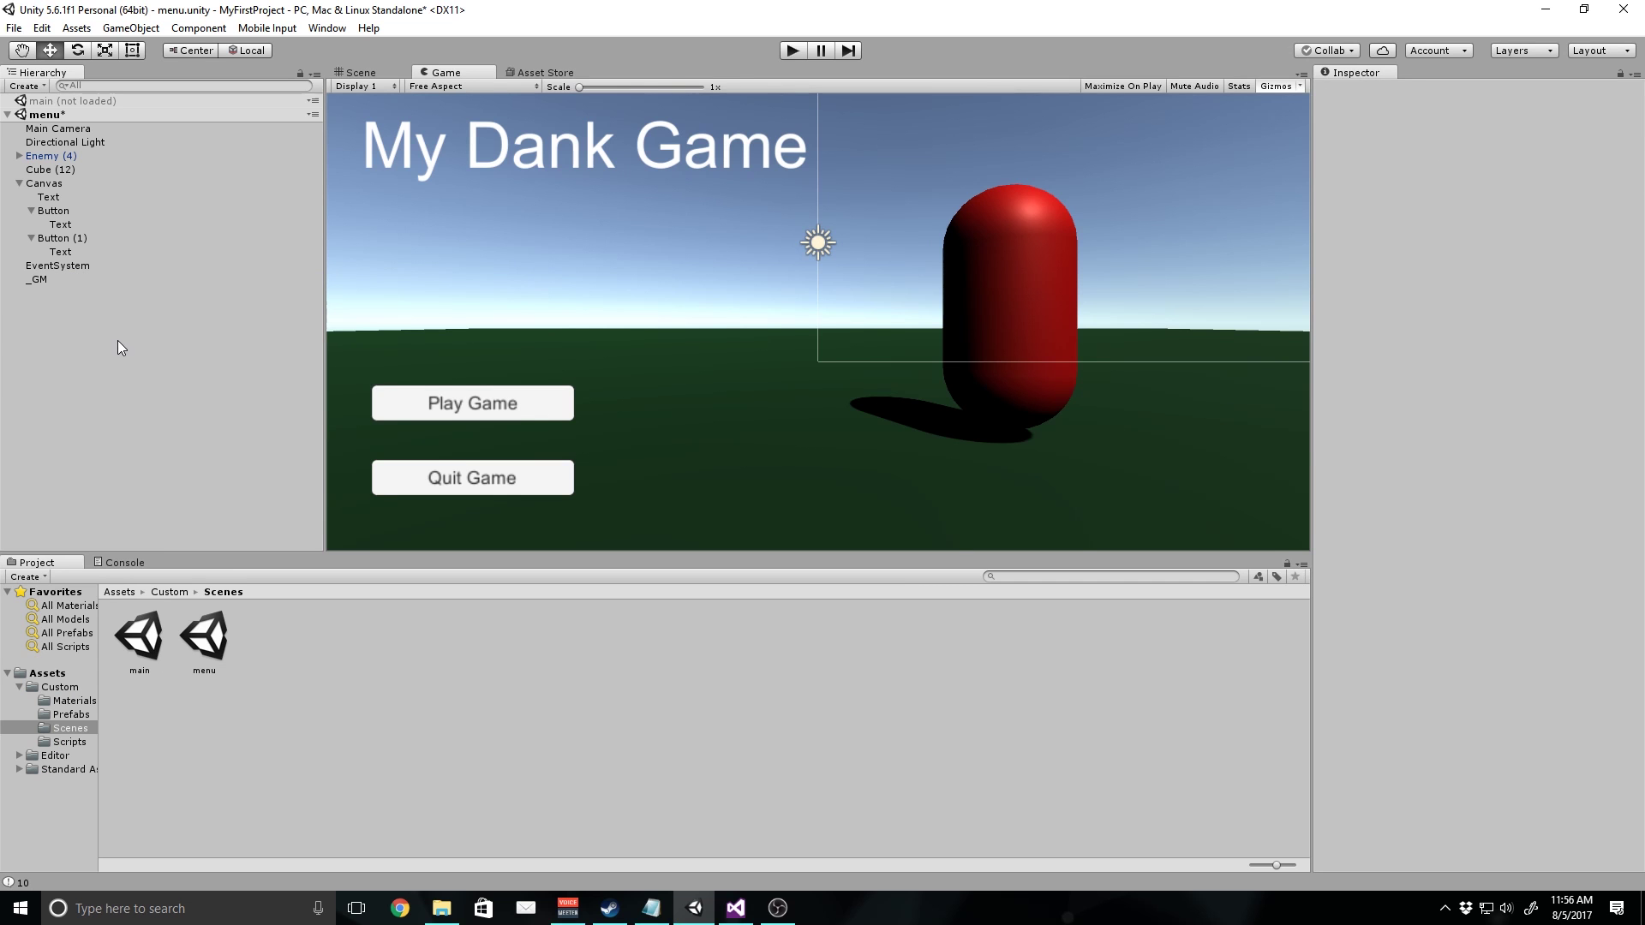
# - Add a new C Sharp script component named "MainMenu" to the _GM object
pyautogui.click(70, 281)
pyautogui.click(1482, 203)
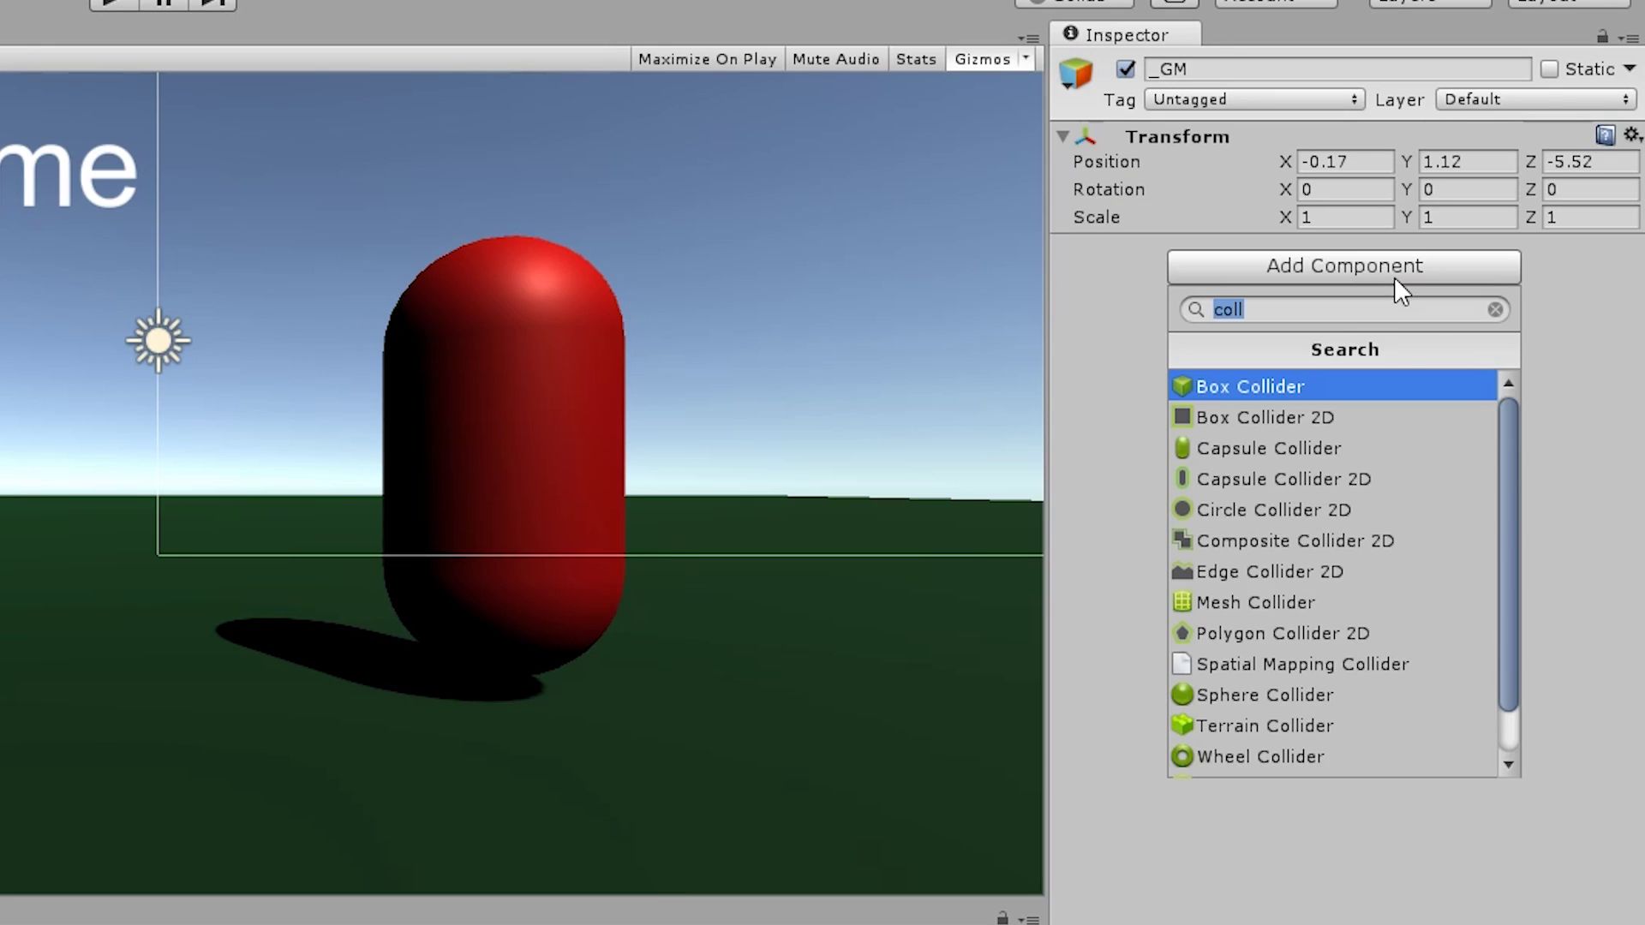
pyautogui.press('BackSpace')
pyautogui.write('Mai')
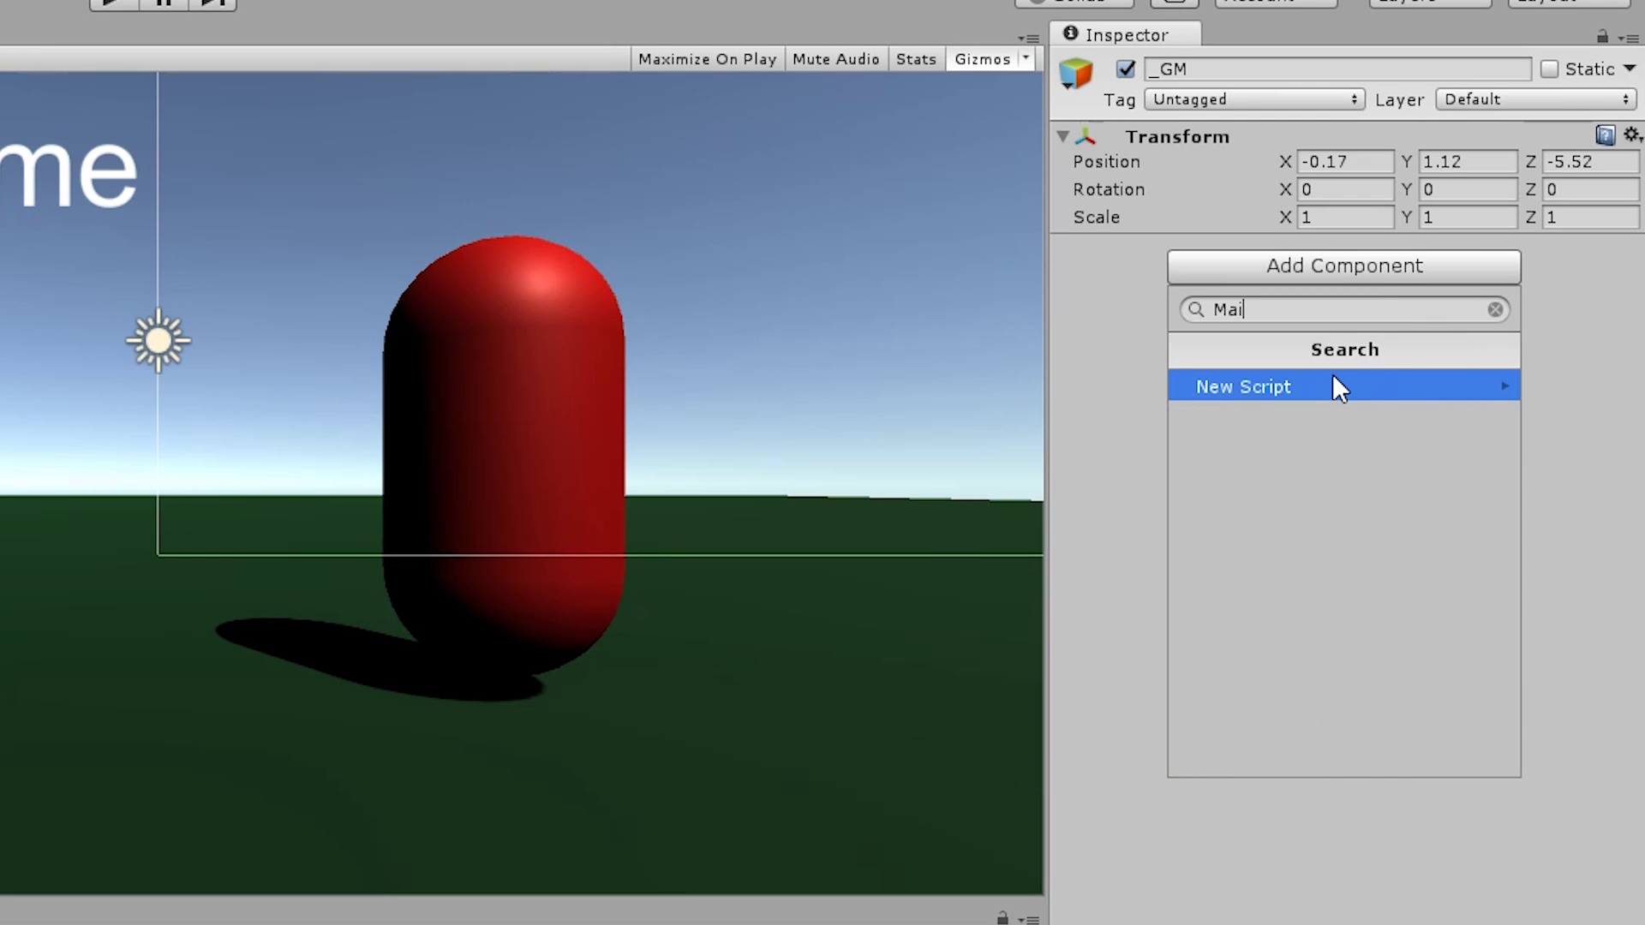
pyautogui.write('nMenu')
pyautogui.click(1400, 387)
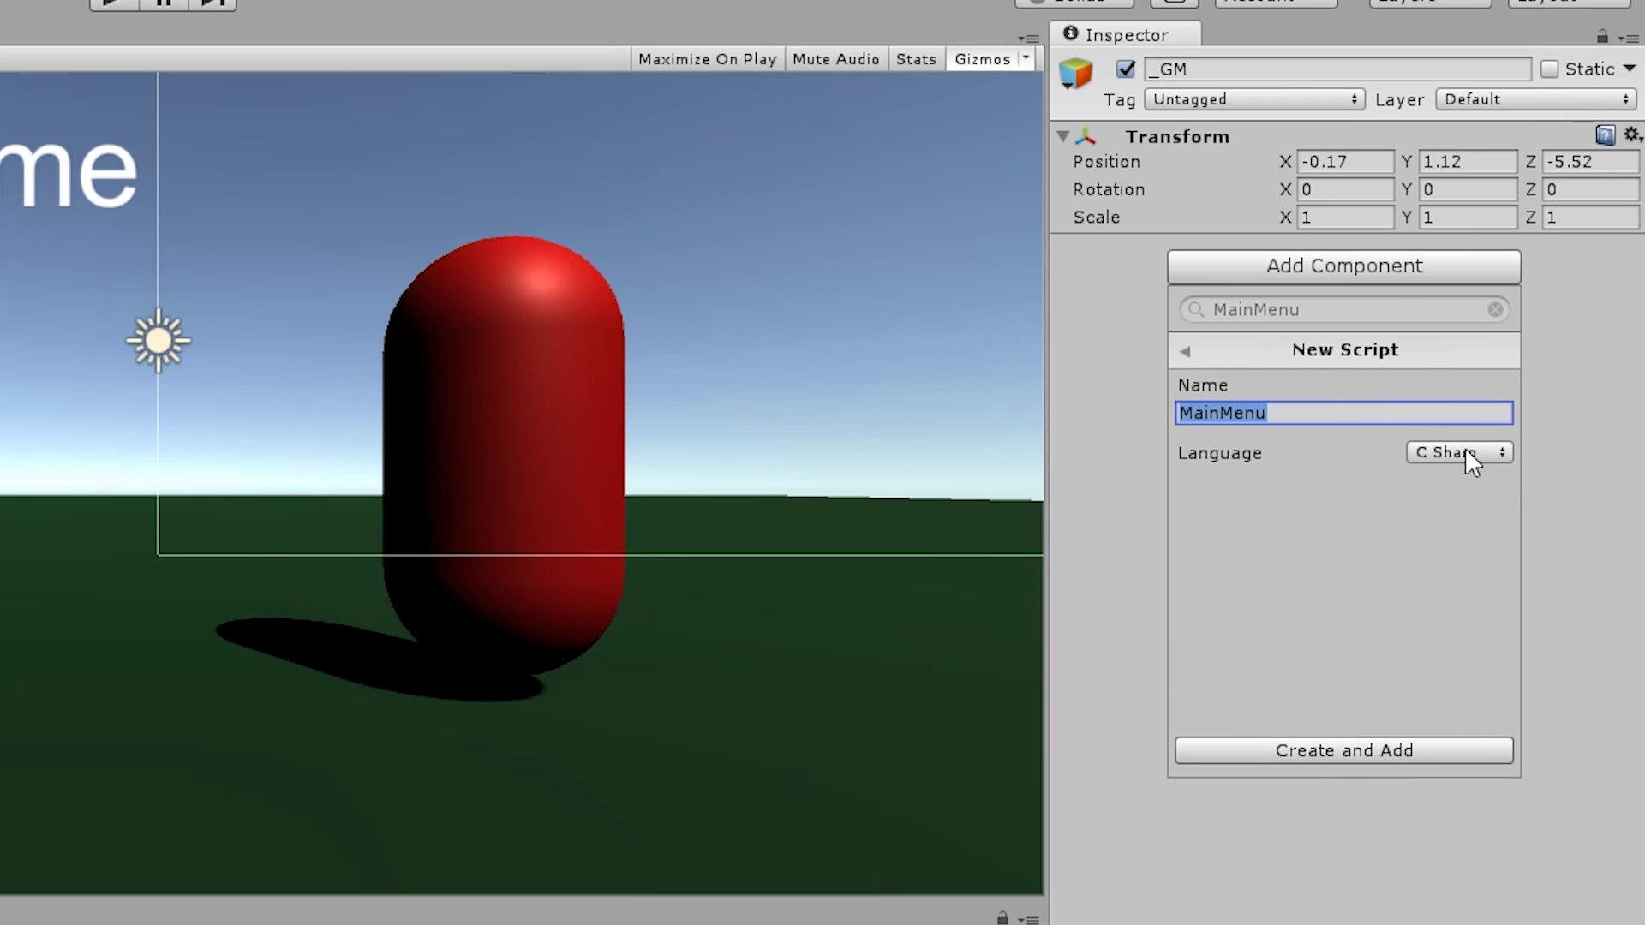
pyautogui.click(1330, 749)
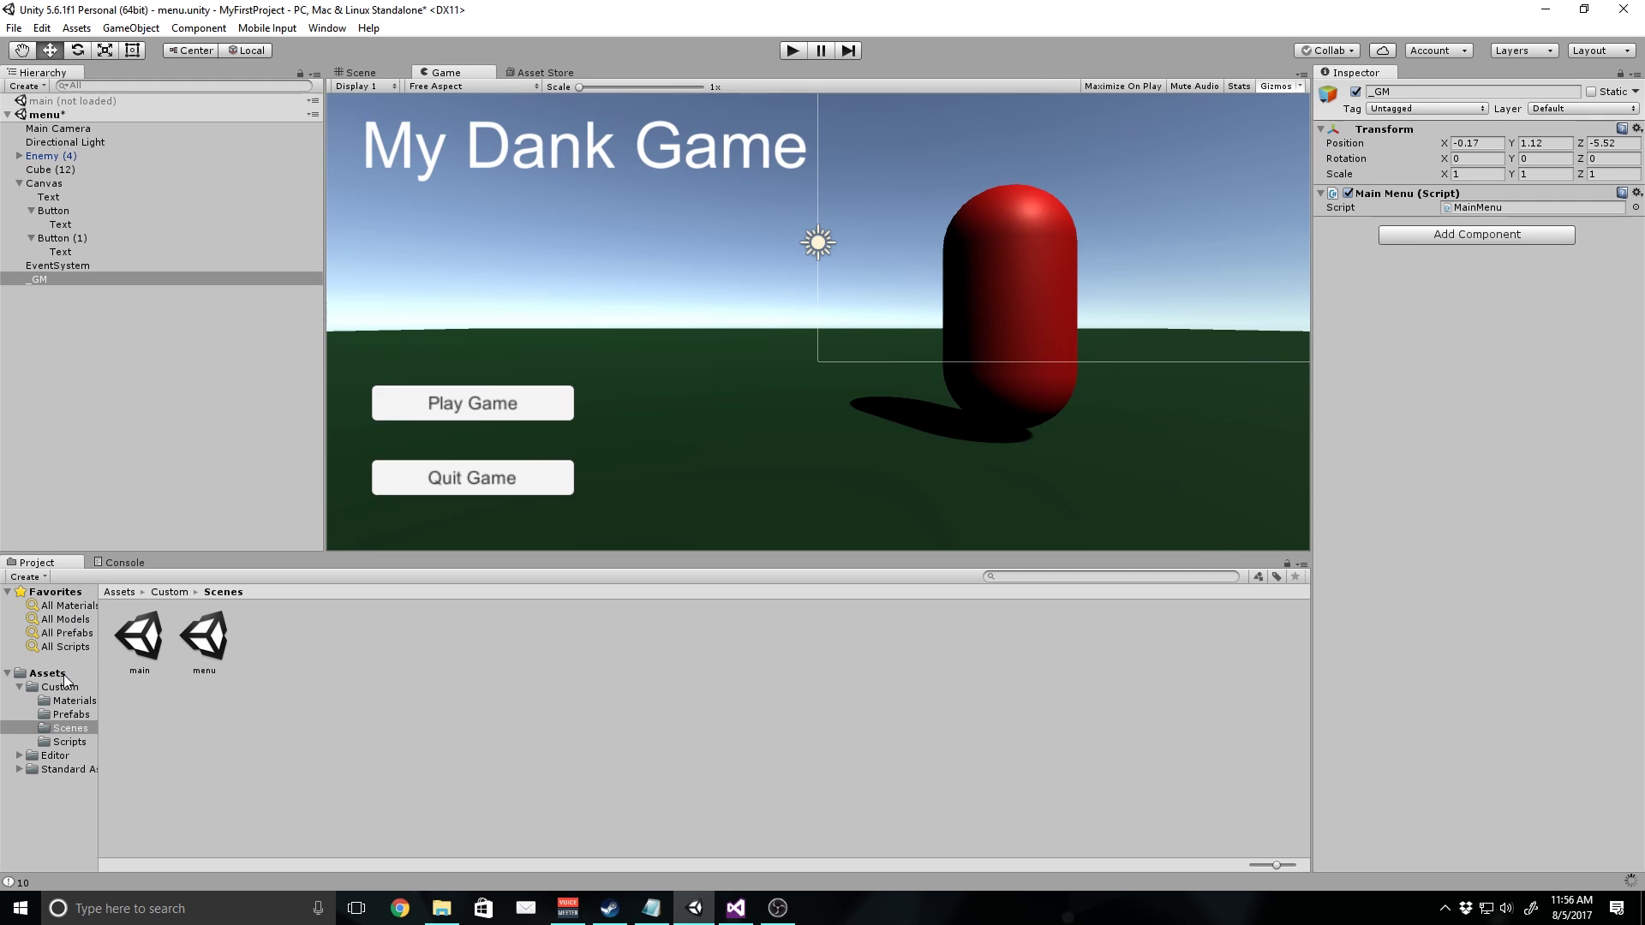
# - Move the MainMenu script from the Assets root into the Scripts folder inside Custom
pyautogui.click(70, 675)
pyautogui.click(342, 643)
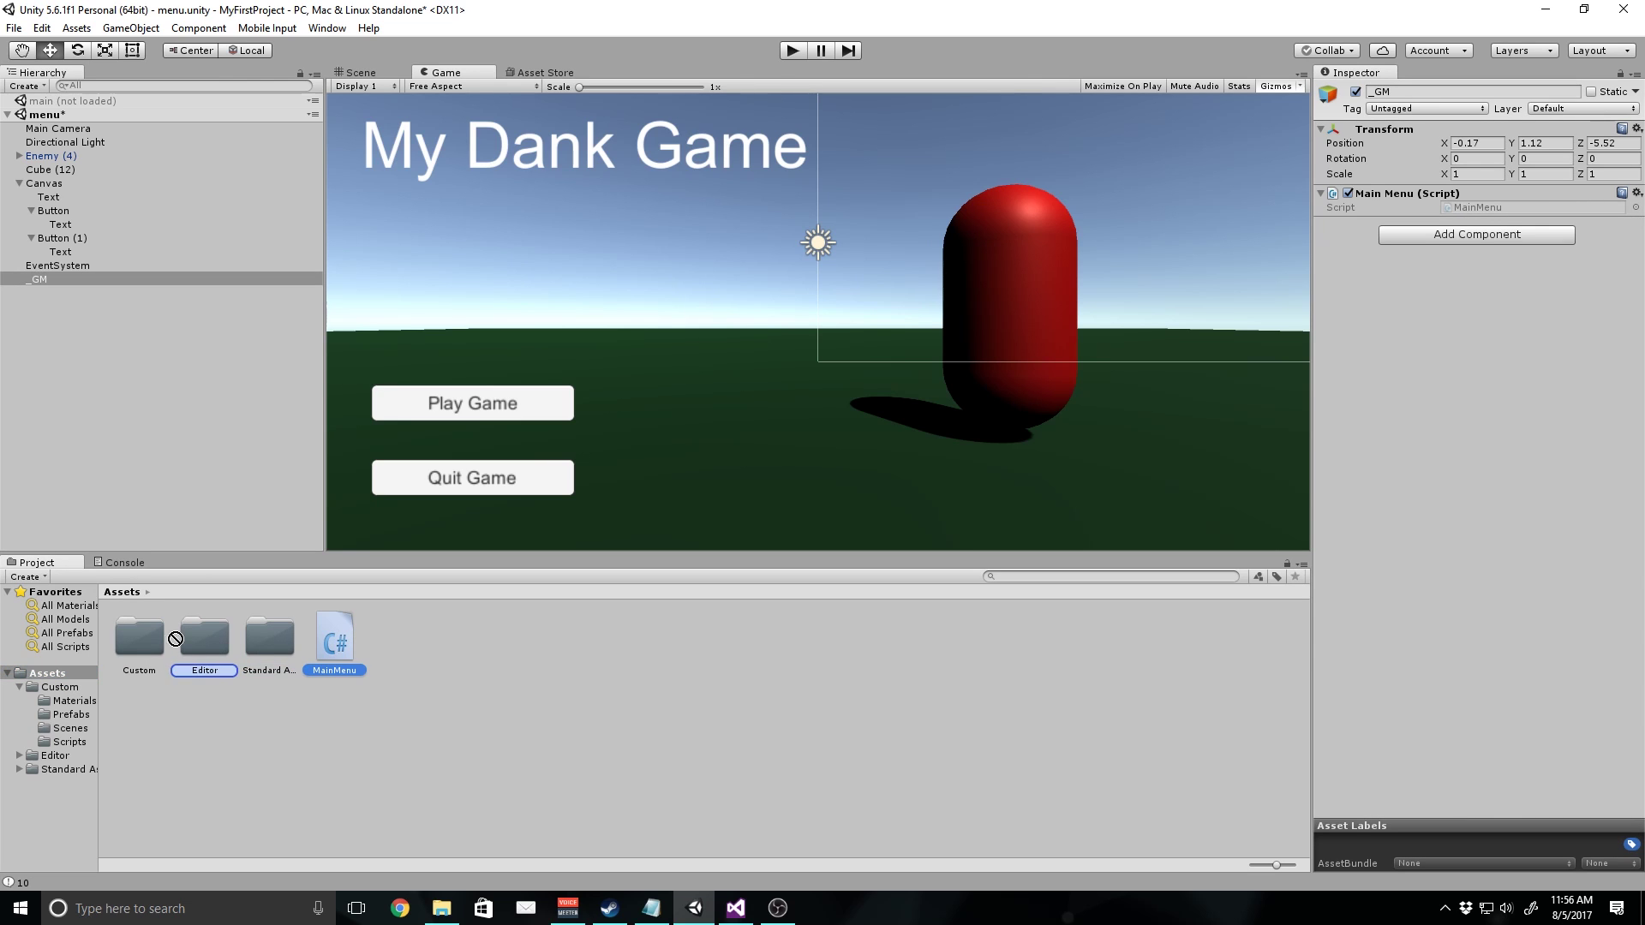
pyautogui.moveTo(176, 639); pyautogui.dragTo(138, 638)
pyautogui.doubleClick(139, 639)
pyautogui.moveTo(422, 651); pyautogui.dragTo(341, 656)
# - Switch to Visual Studio and delete the default Start and Update methods from MainMenu.cs
pyautogui.hotkey('alt', 'Tab')
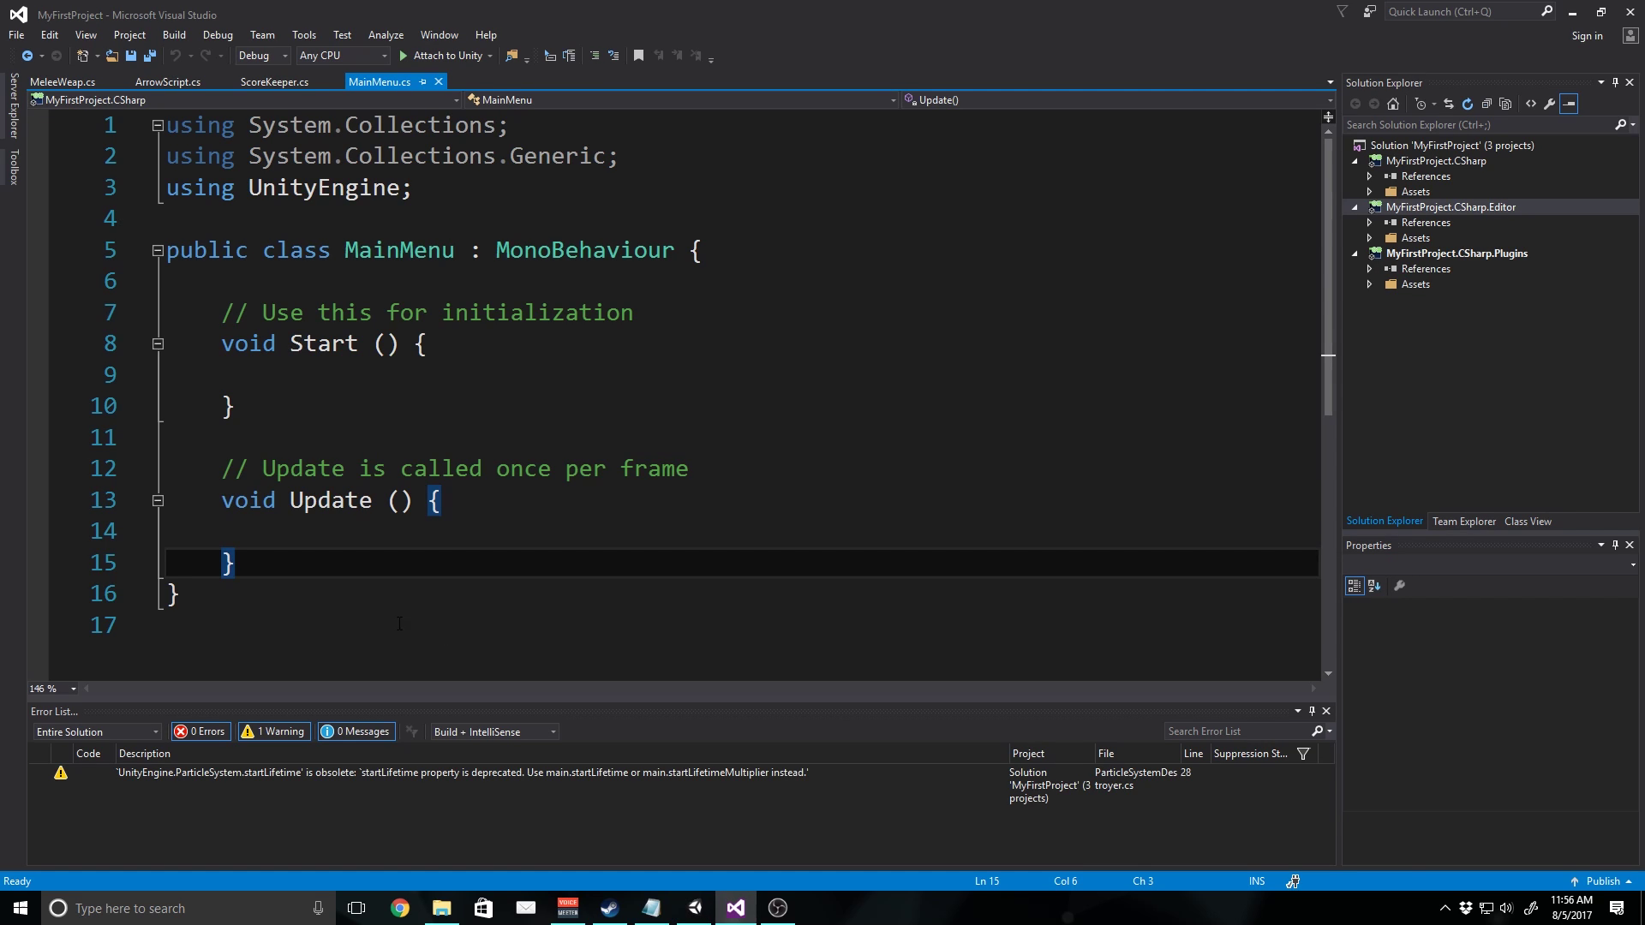
pyautogui.moveTo(315, 578); pyautogui.dragTo(154, 283)
pyautogui.press('Delete')
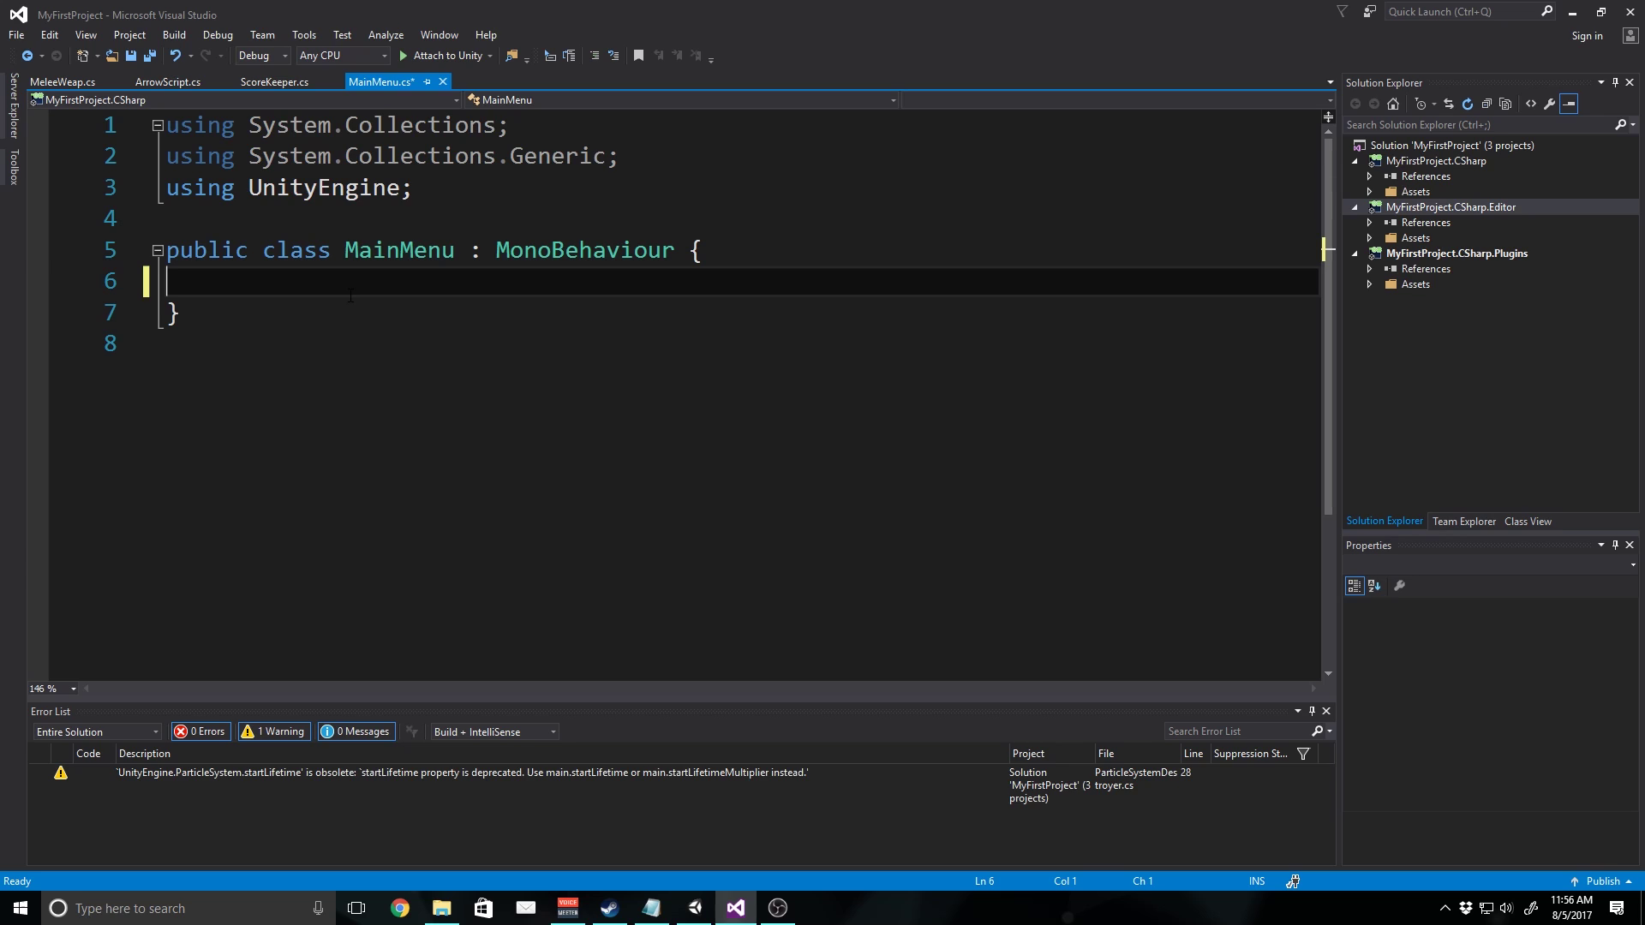
# - Add the directive "using UnityEngine.SceneManagement;" below the existing using lines
pyautogui.click(435, 195)
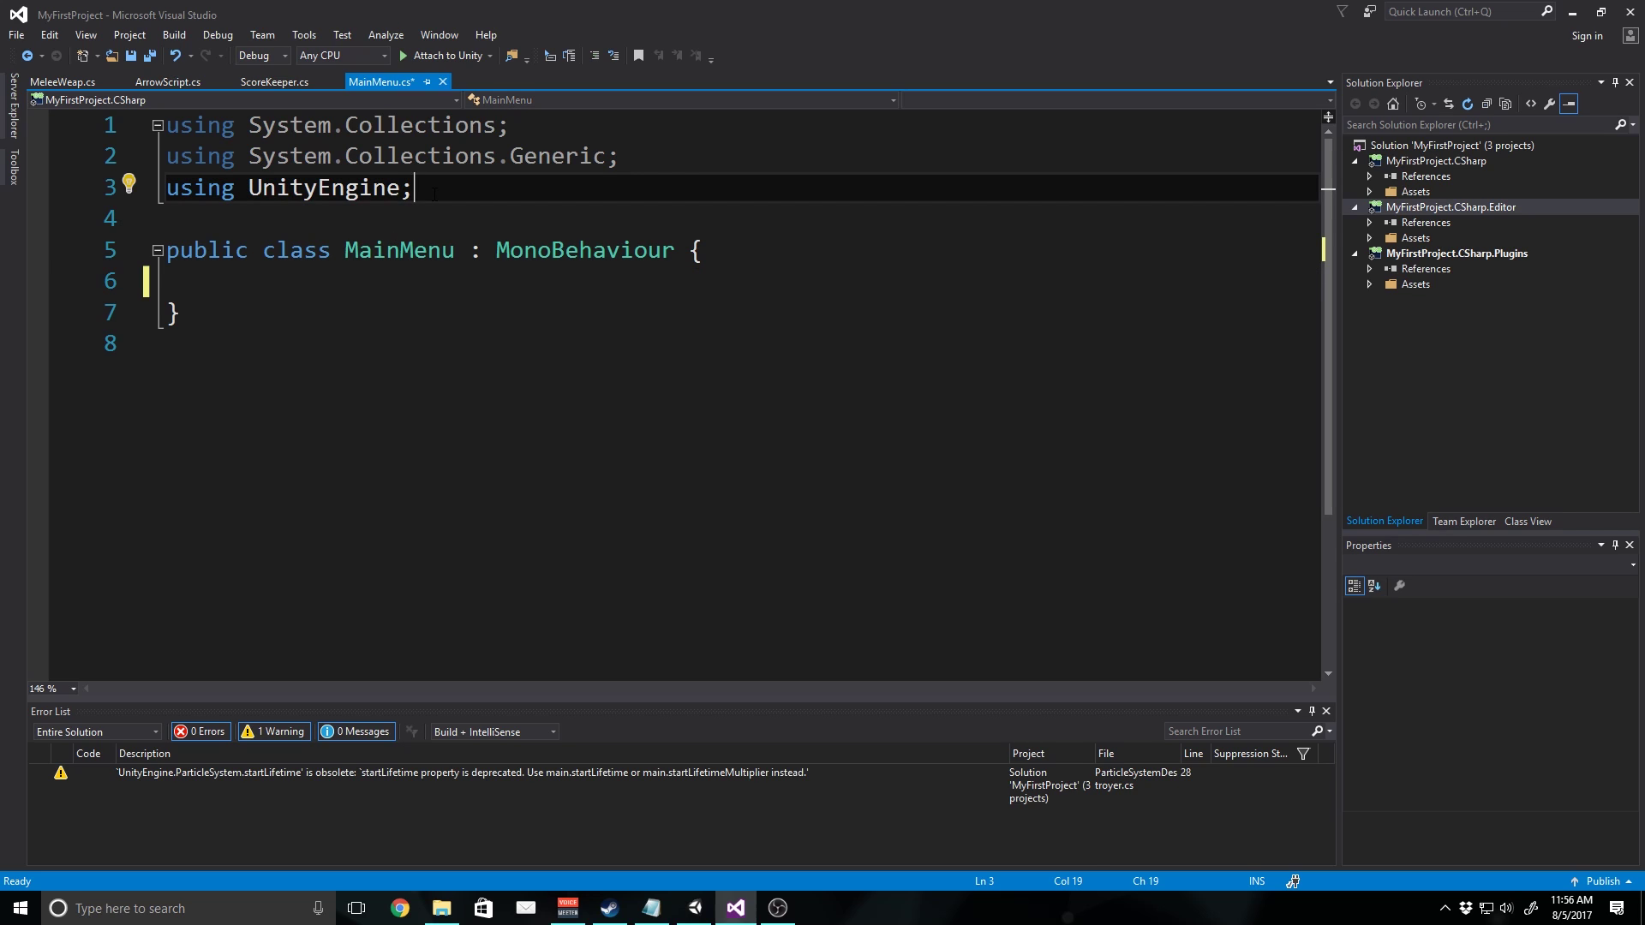
pyautogui.press('Return')
pyautogui.write('using Unity')
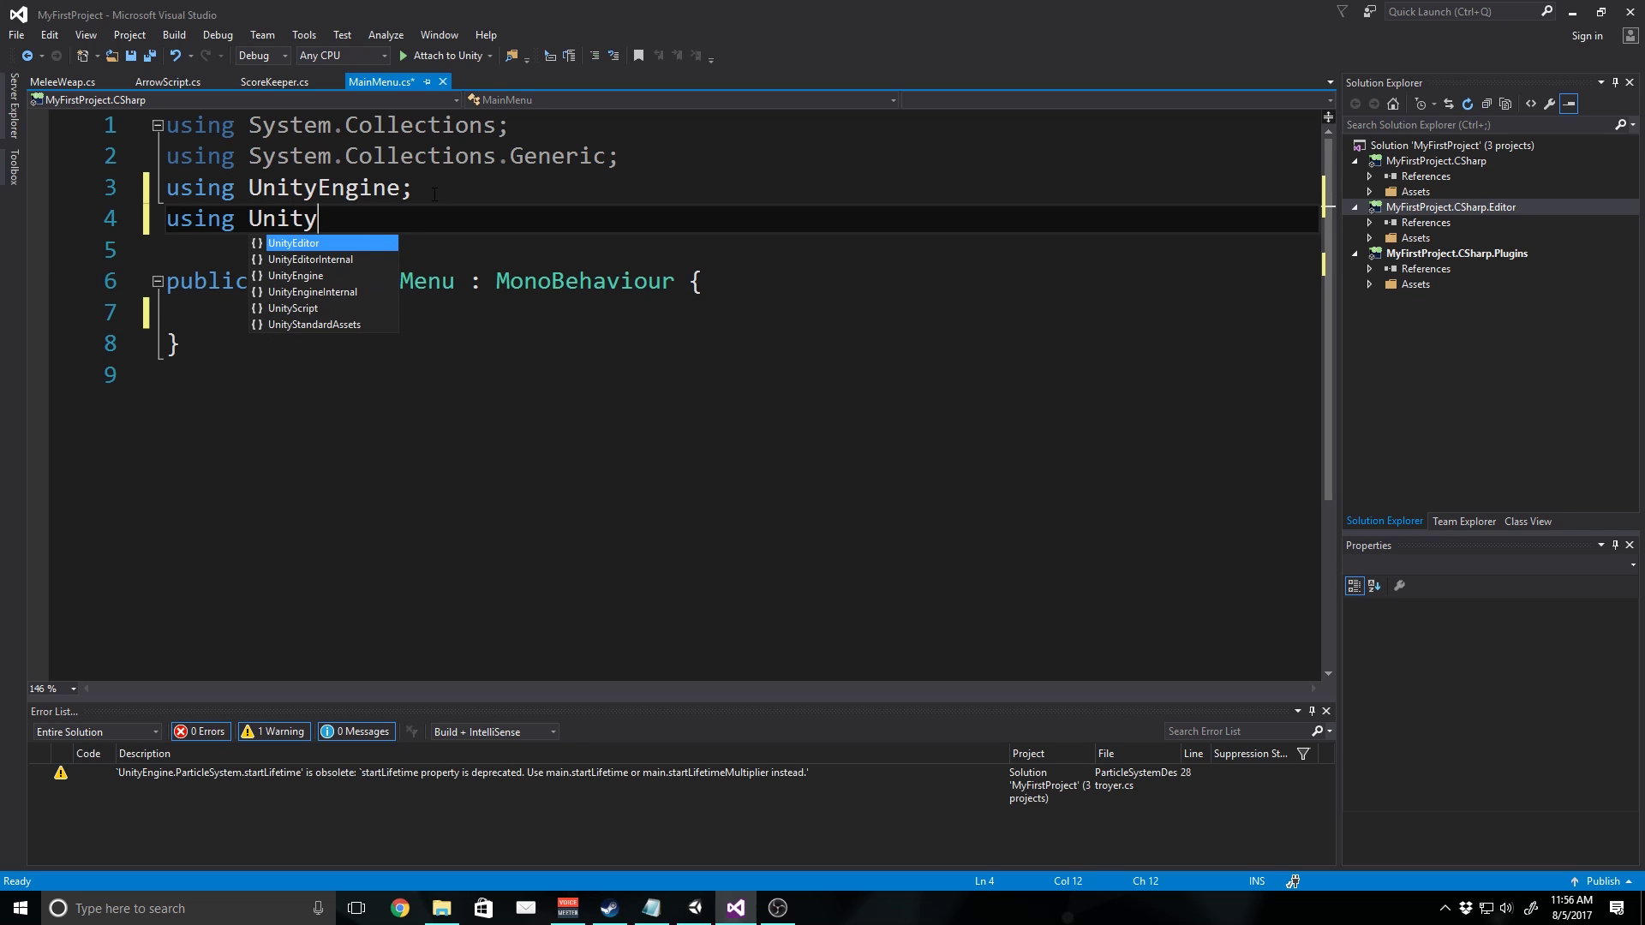
pyautogui.write('Engine.Sce')
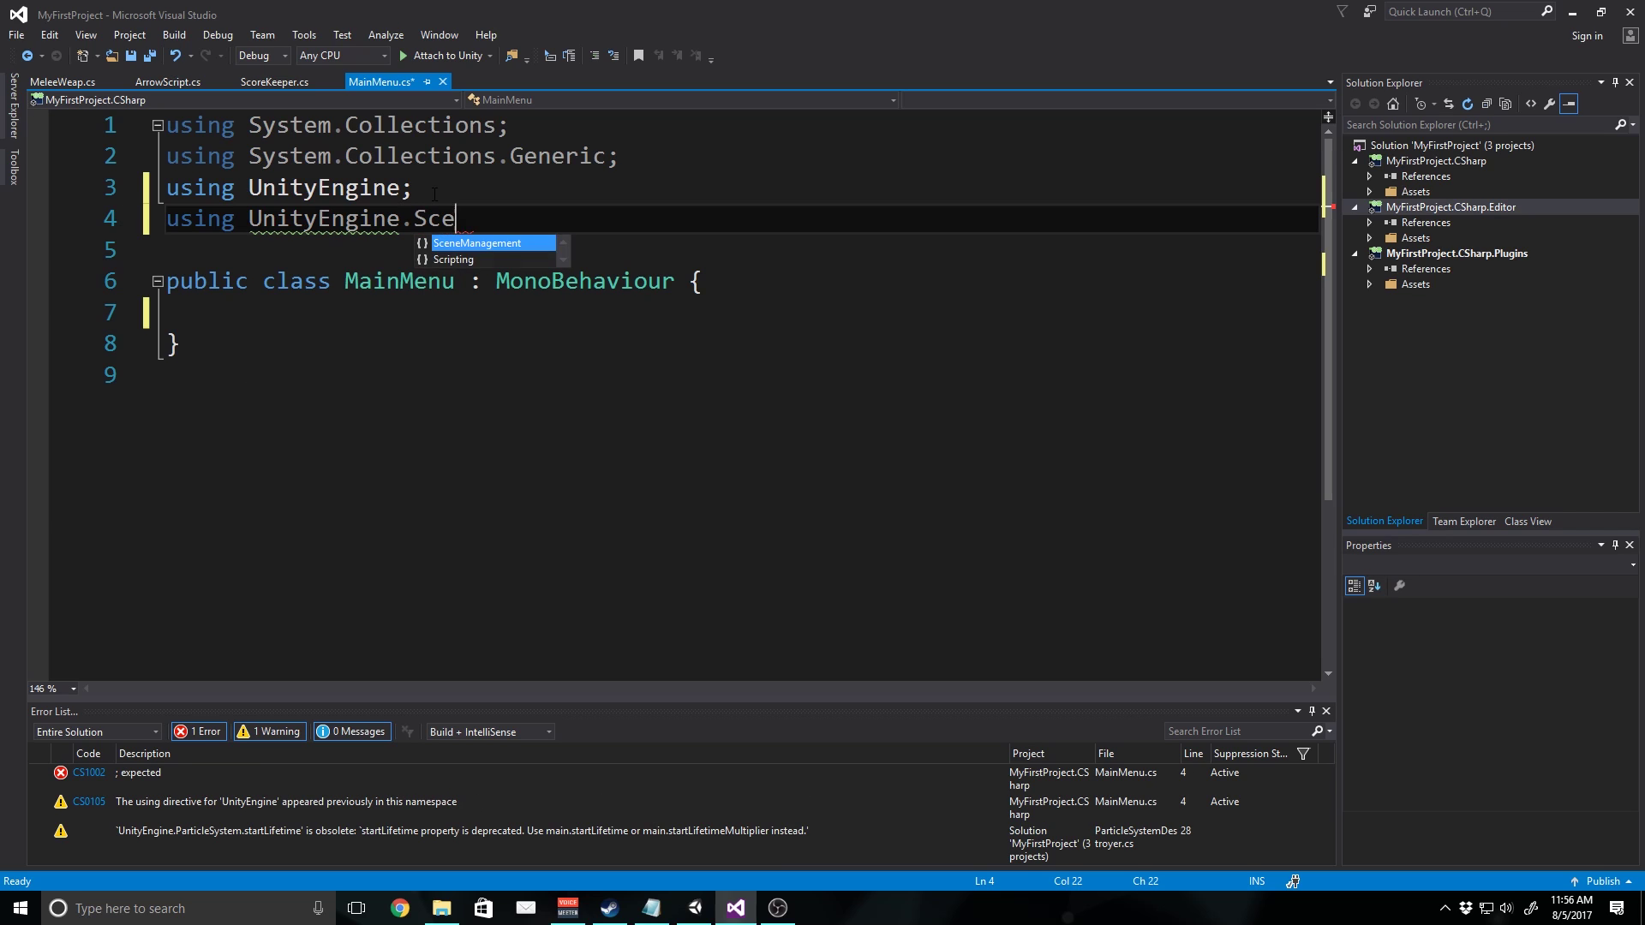
pyautogui.write('n')
pyautogui.press('Tab')
pyautogui.write(';')
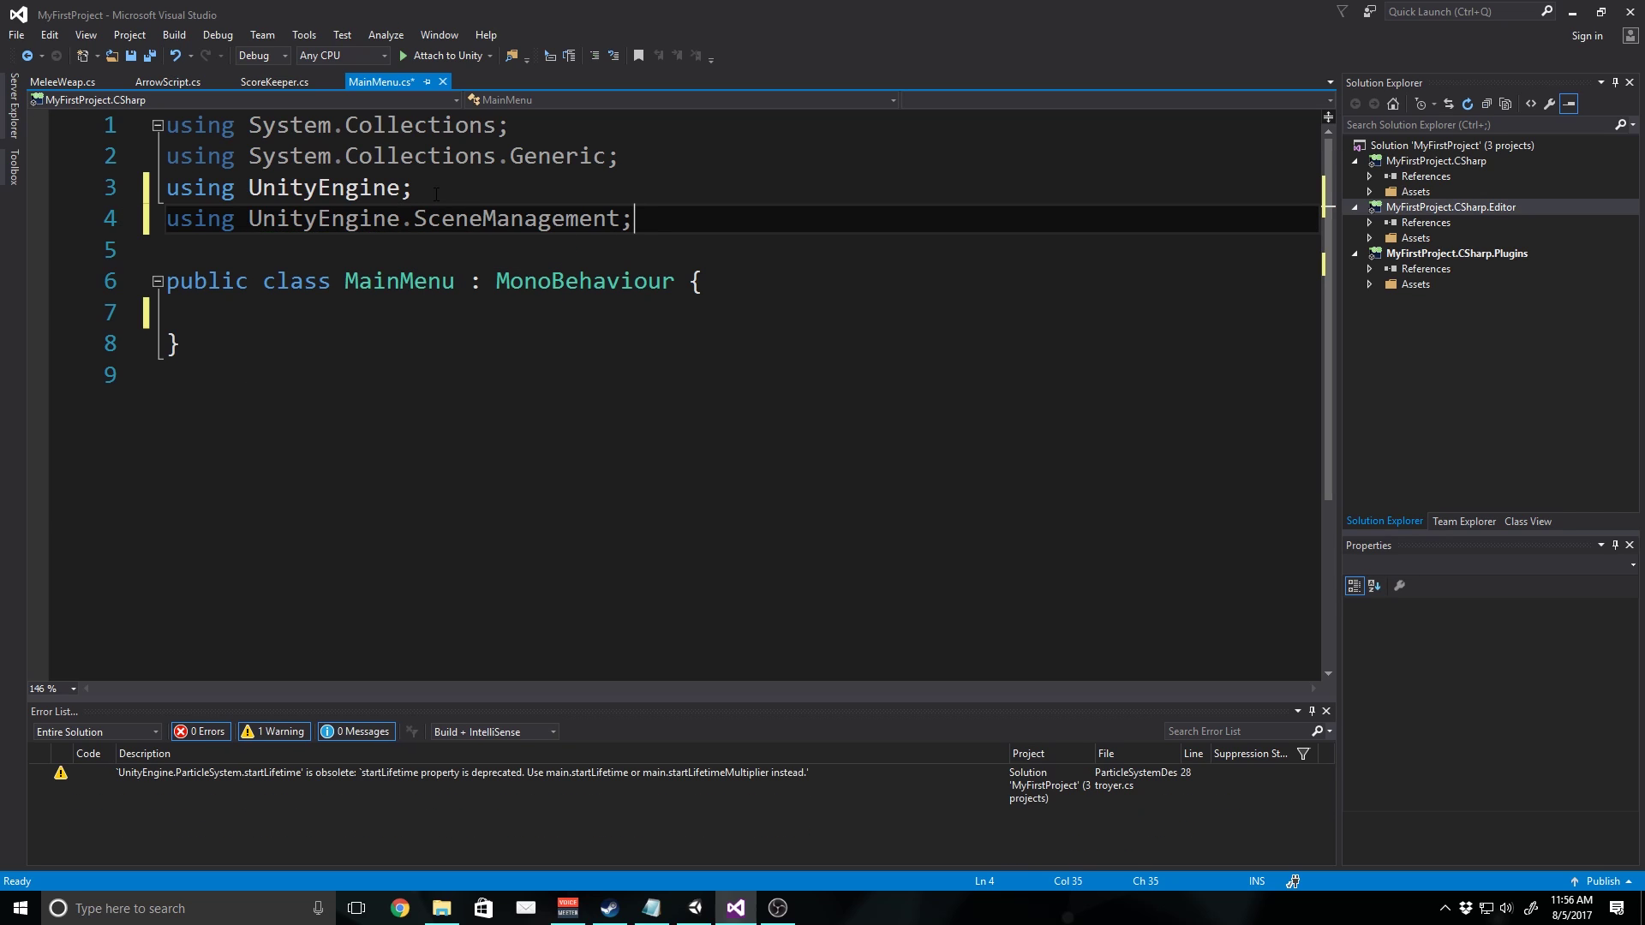
# - Put the MainMenu class's opening brace on its own line and go to the empty line in the class body
pyautogui.click(691, 282)
pyautogui.press('Return')
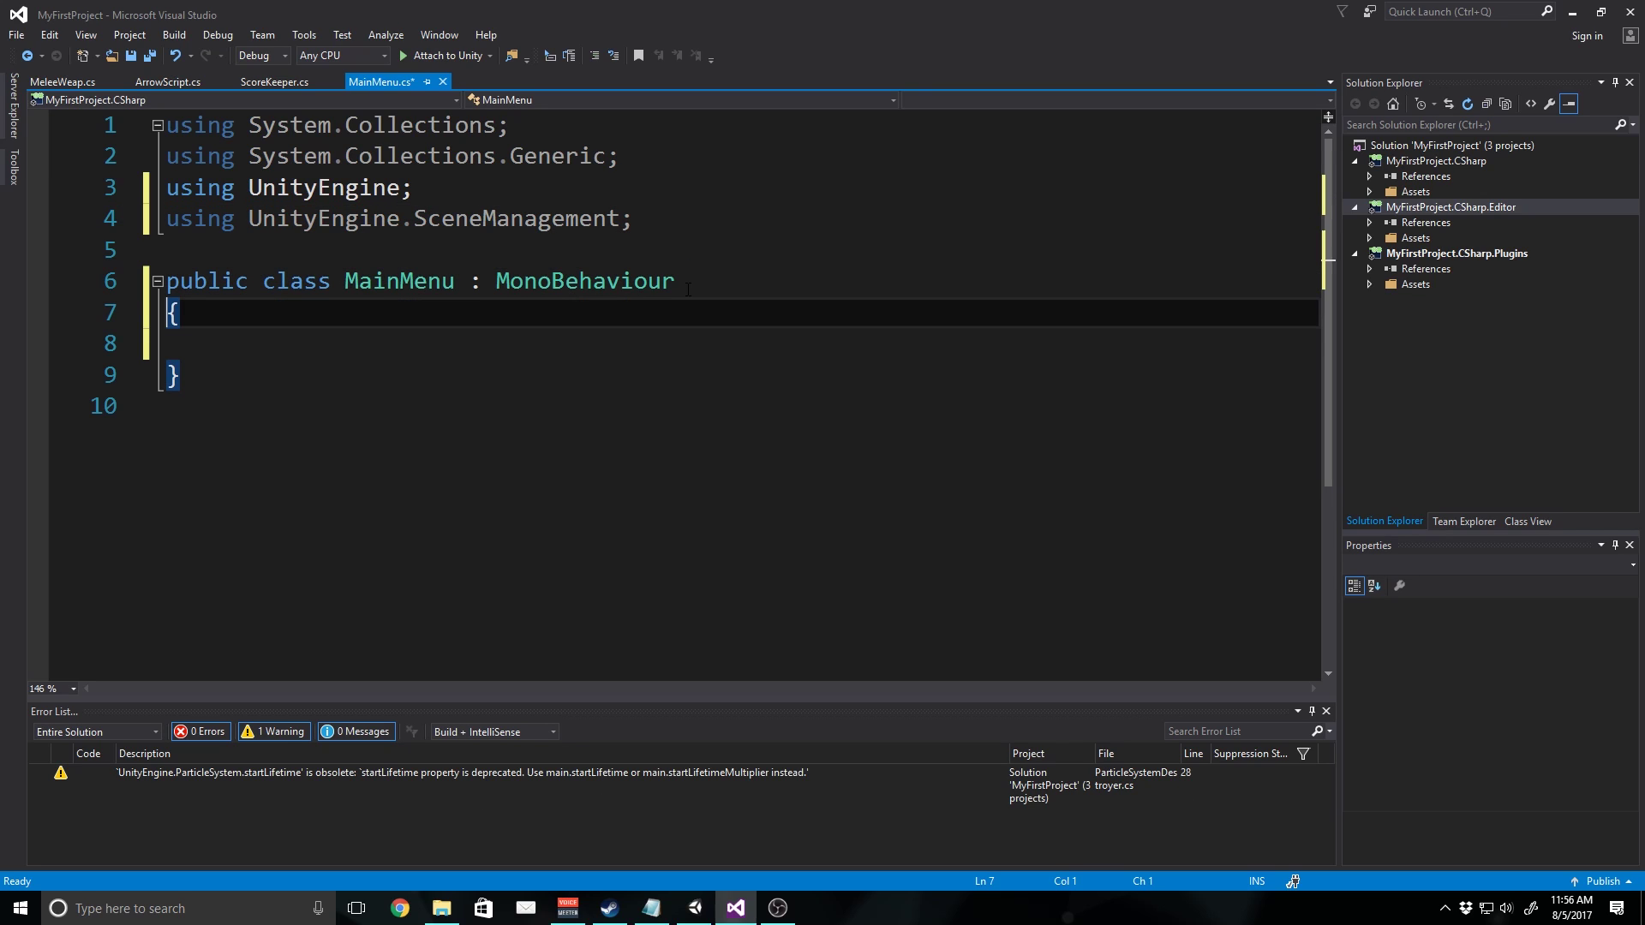
pyautogui.press('Down')
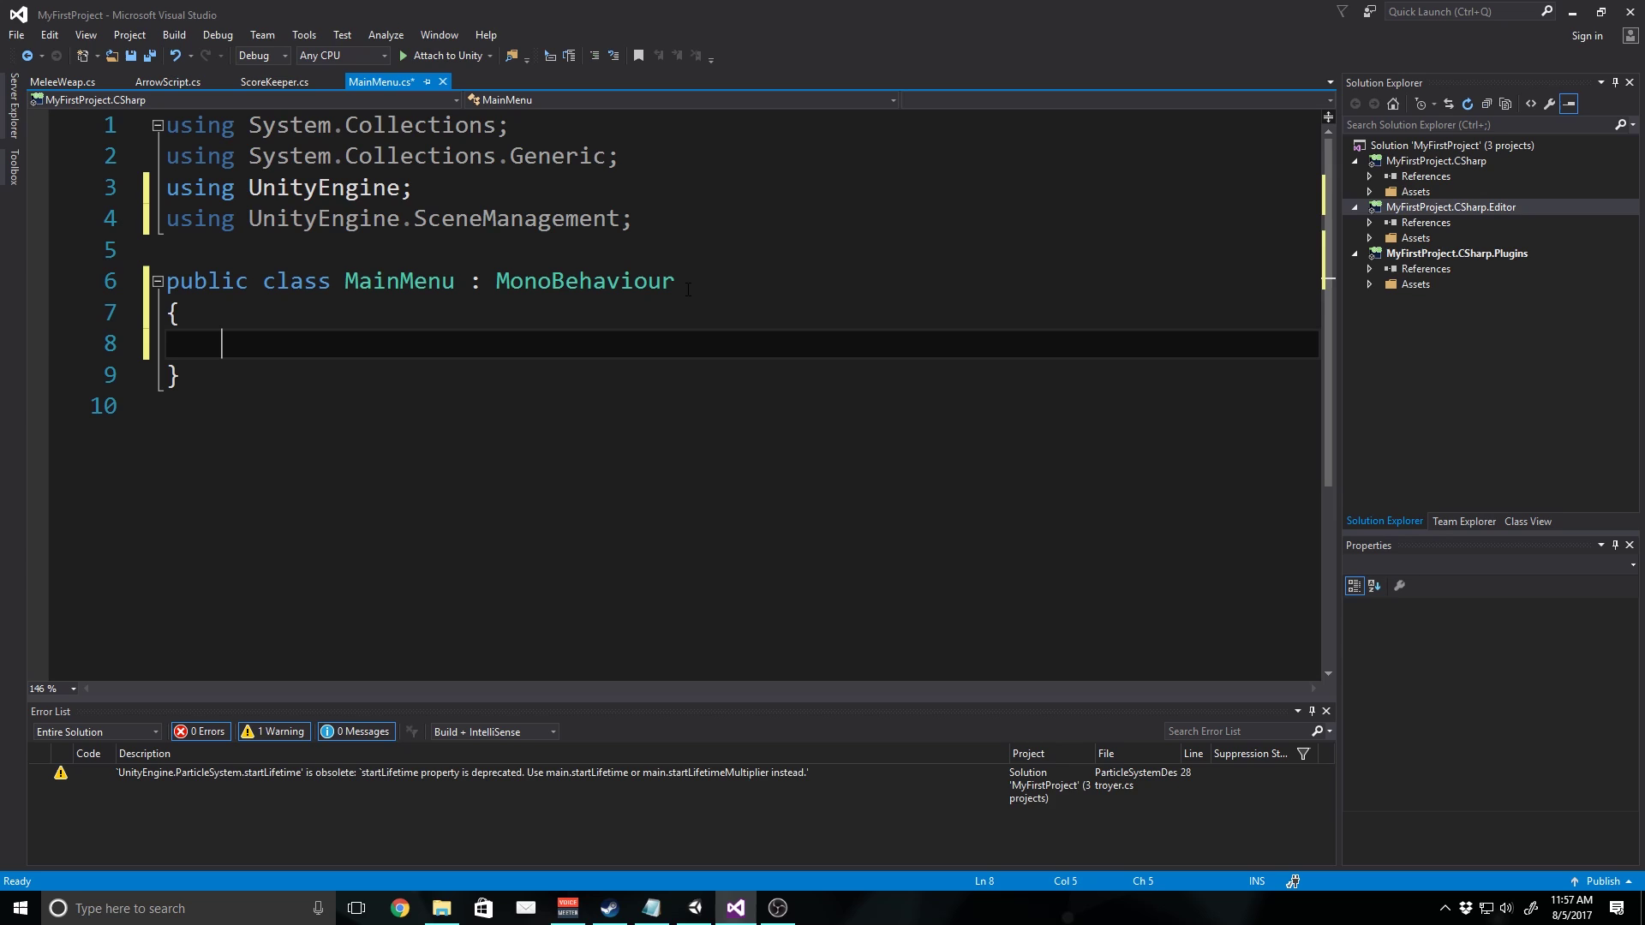
# - Declare the method "public void Switch(string levelName)" in the MainMenu class and open its empty brace block
pyautogui.write('public ')
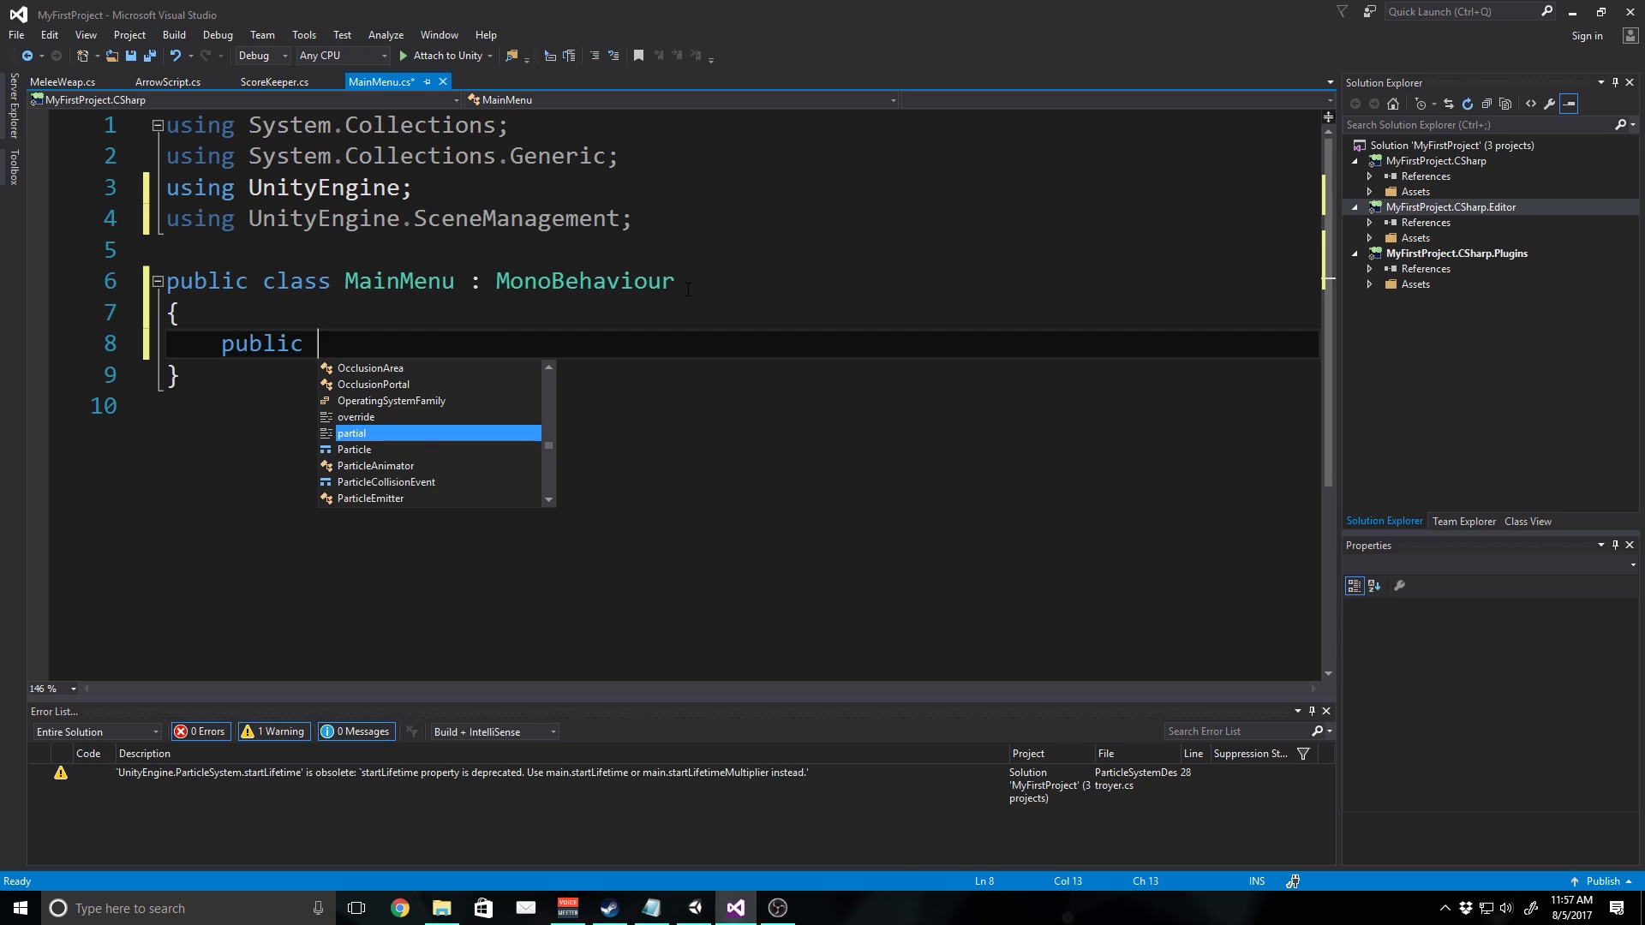
pyautogui.write('void S')
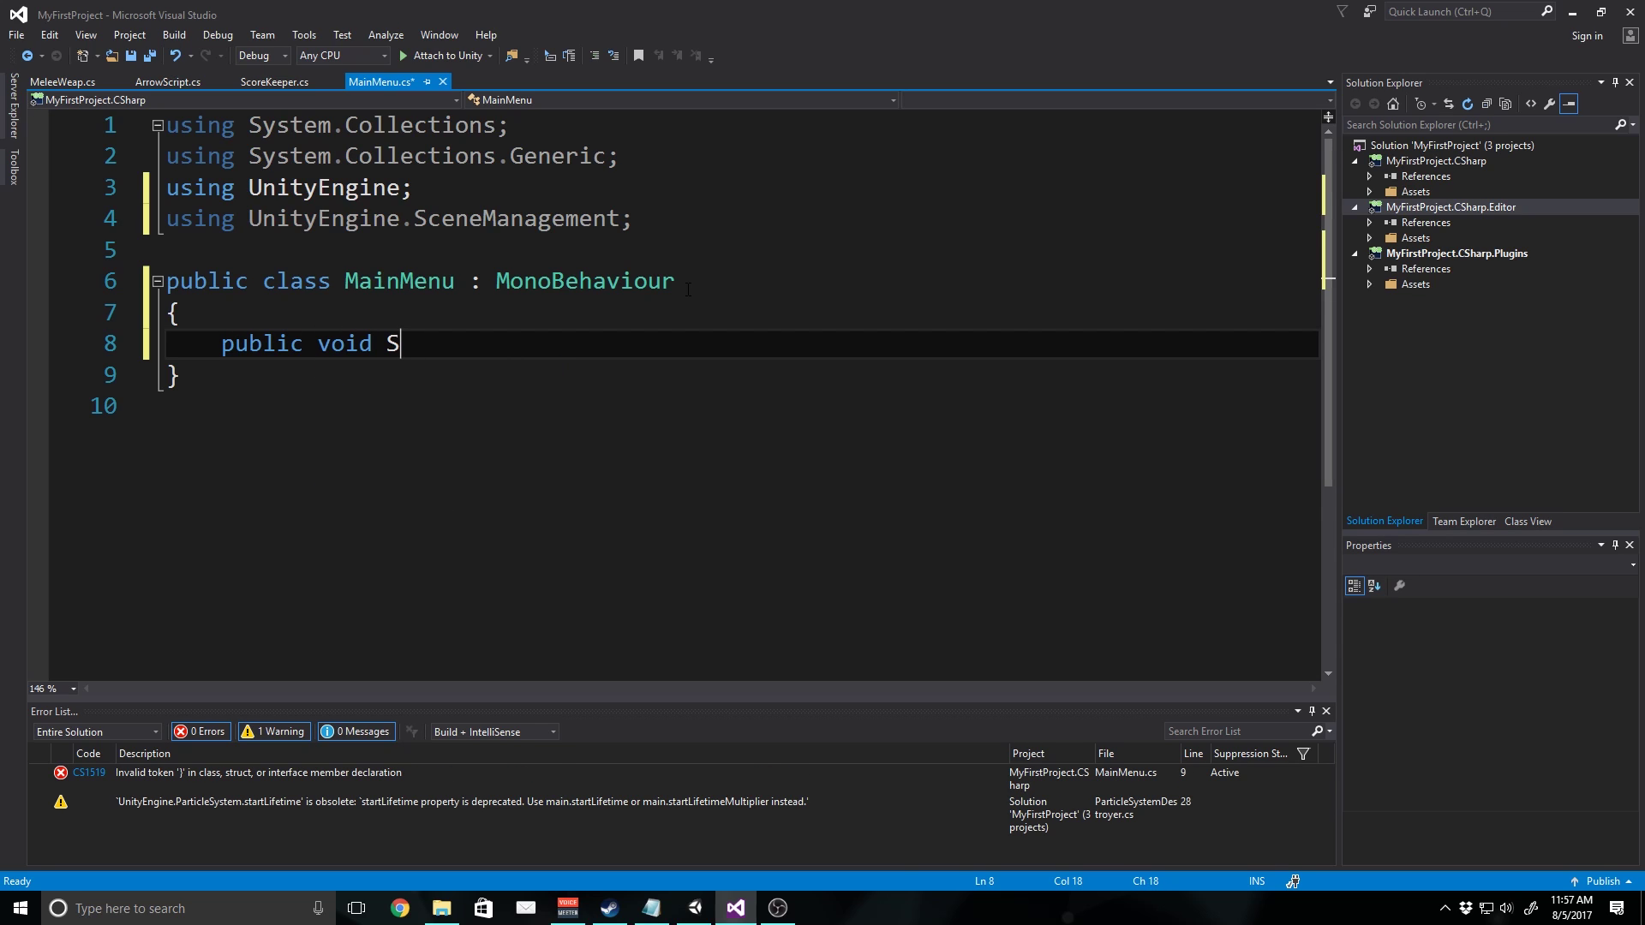
pyautogui.write('witch (s')
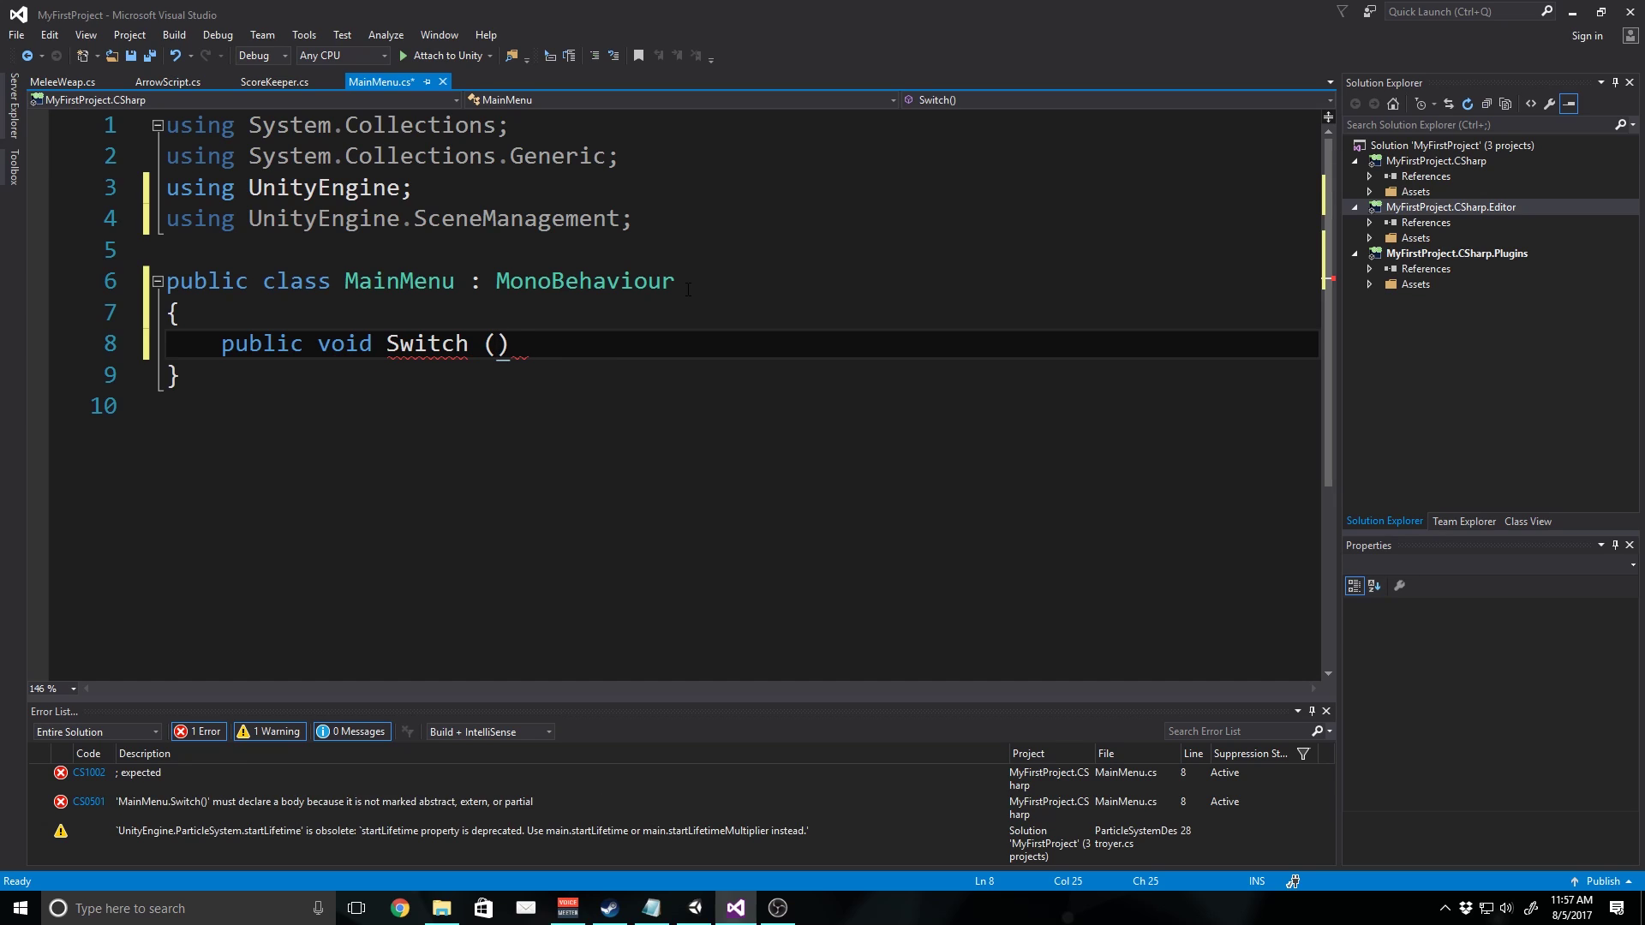
pyautogui.write('tring level')
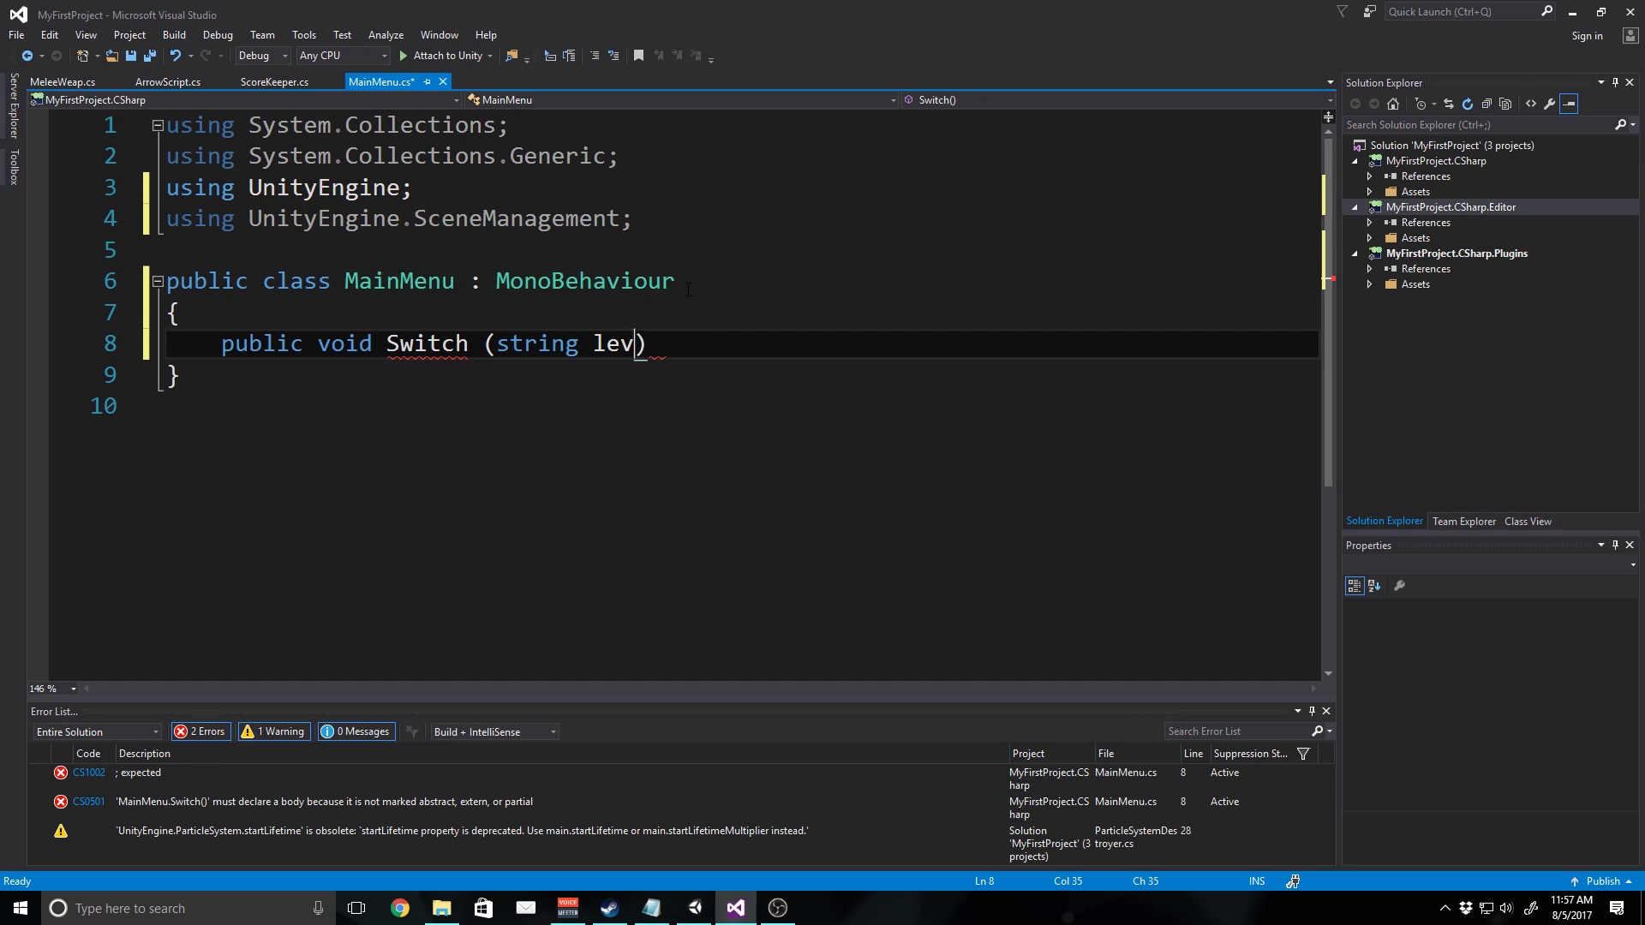
pyautogui.write('Name;')
pyautogui.press('BackSpace')
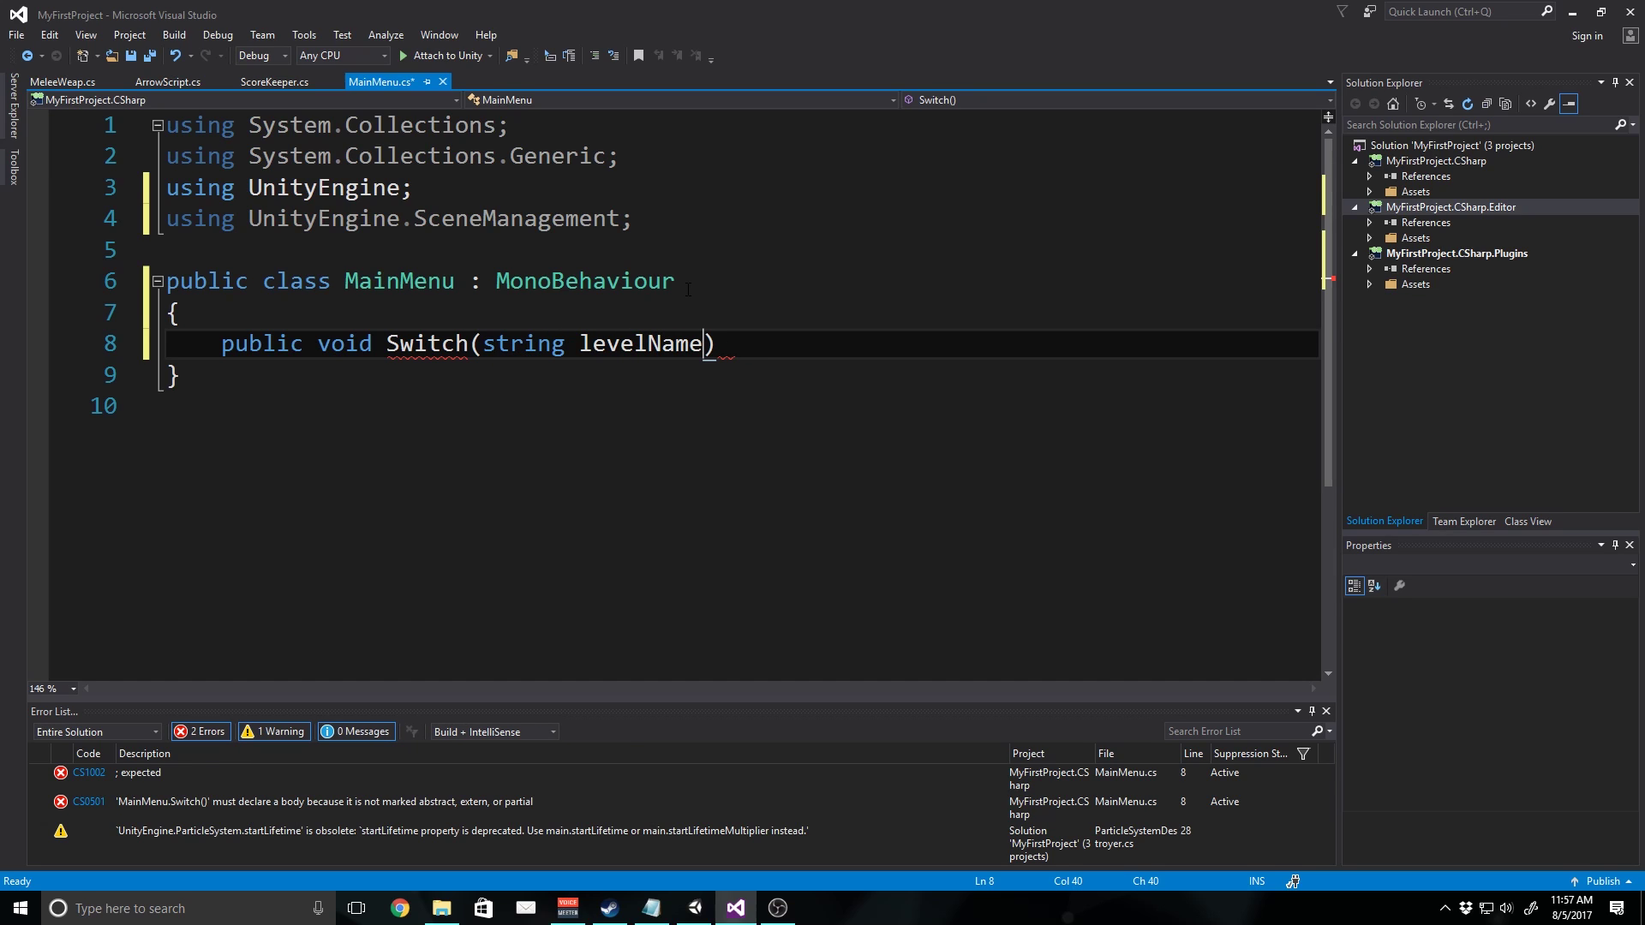
pyautogui.press('End')
pyautogui.press('Return')
pyautogui.write('{')
pyautogui.press('Return')
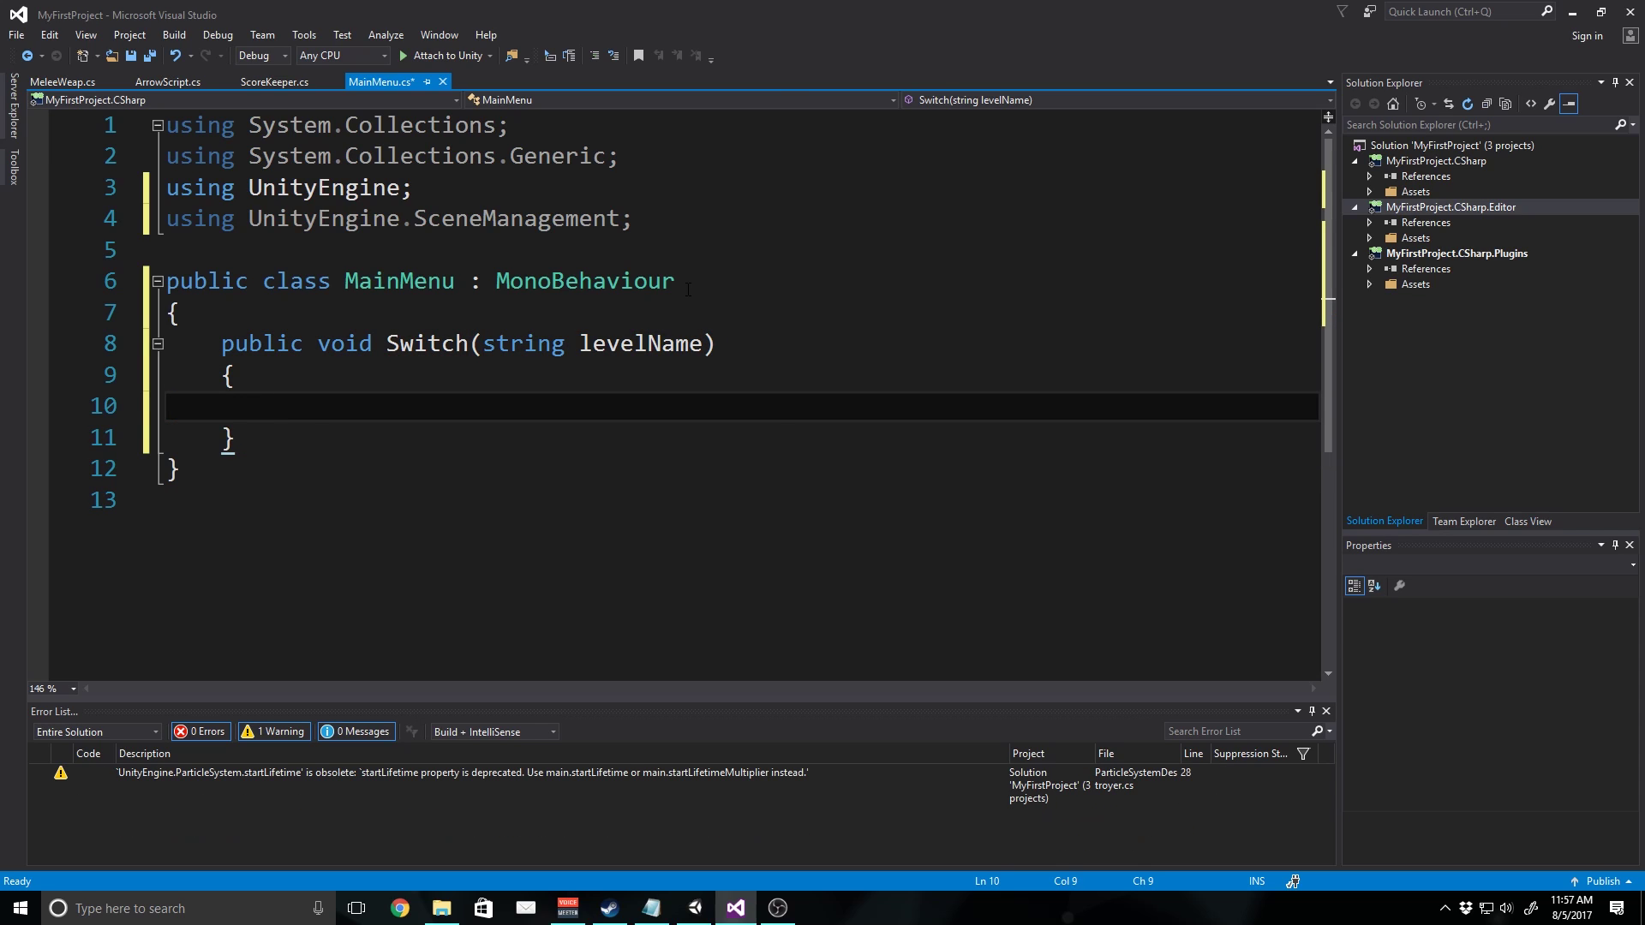
# - Write "SceneManager.LoadScene(levelName);" as the body of the Switch method
pyautogui.write('Sc')
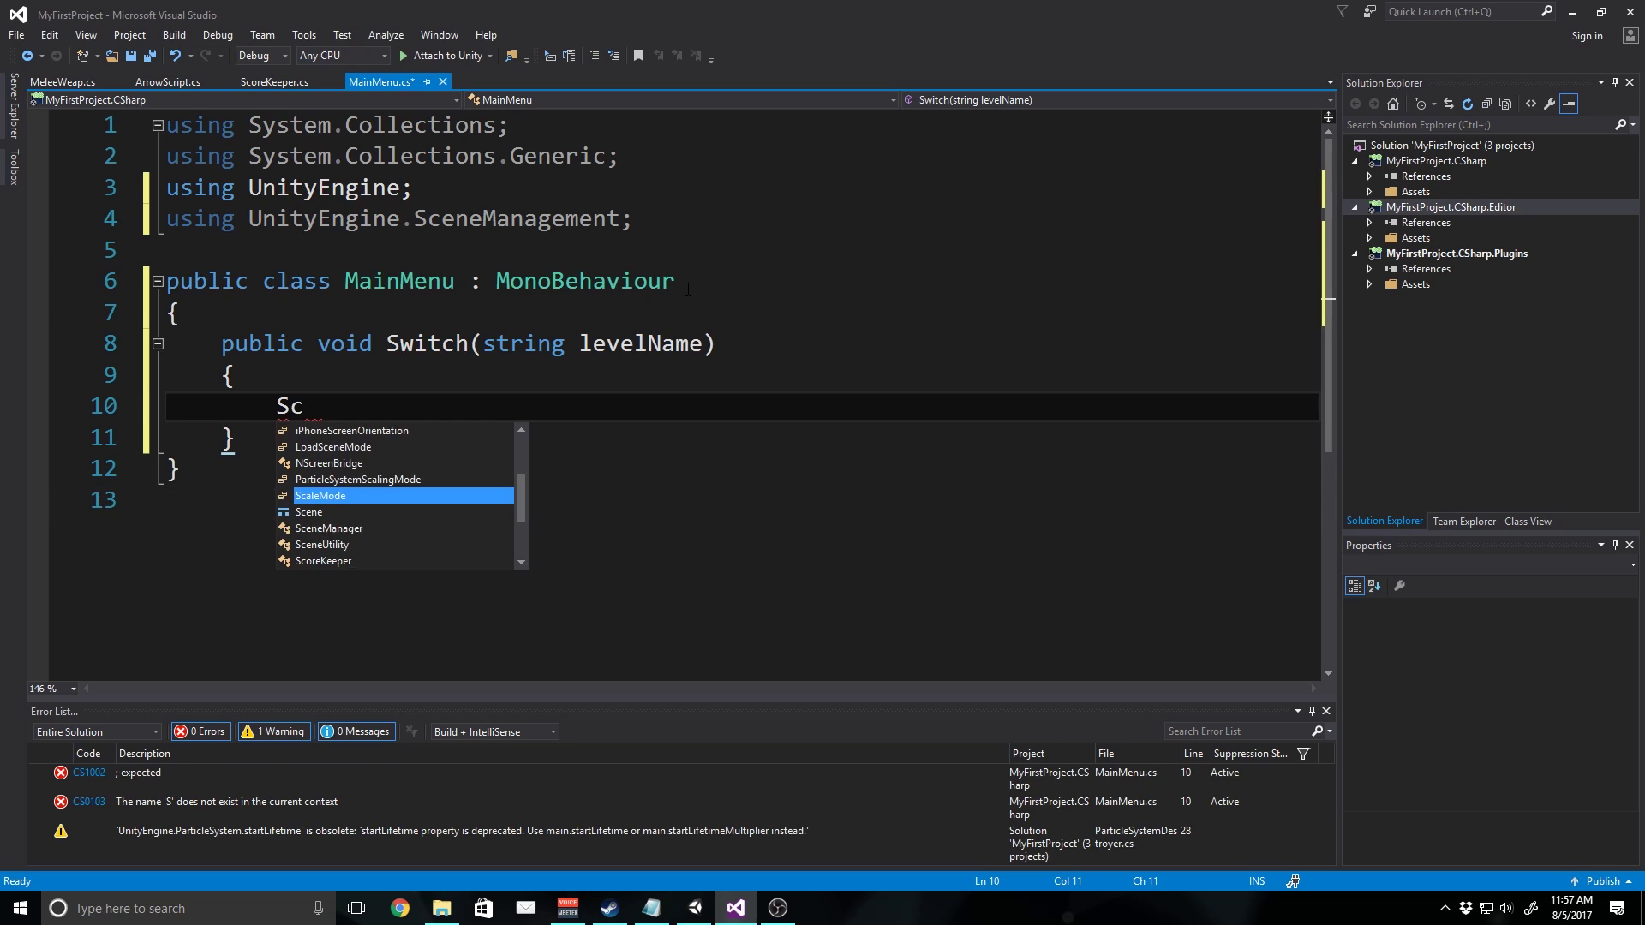
pyautogui.write('eneM')
pyautogui.press('Tab')
pyautogui.write('.l')
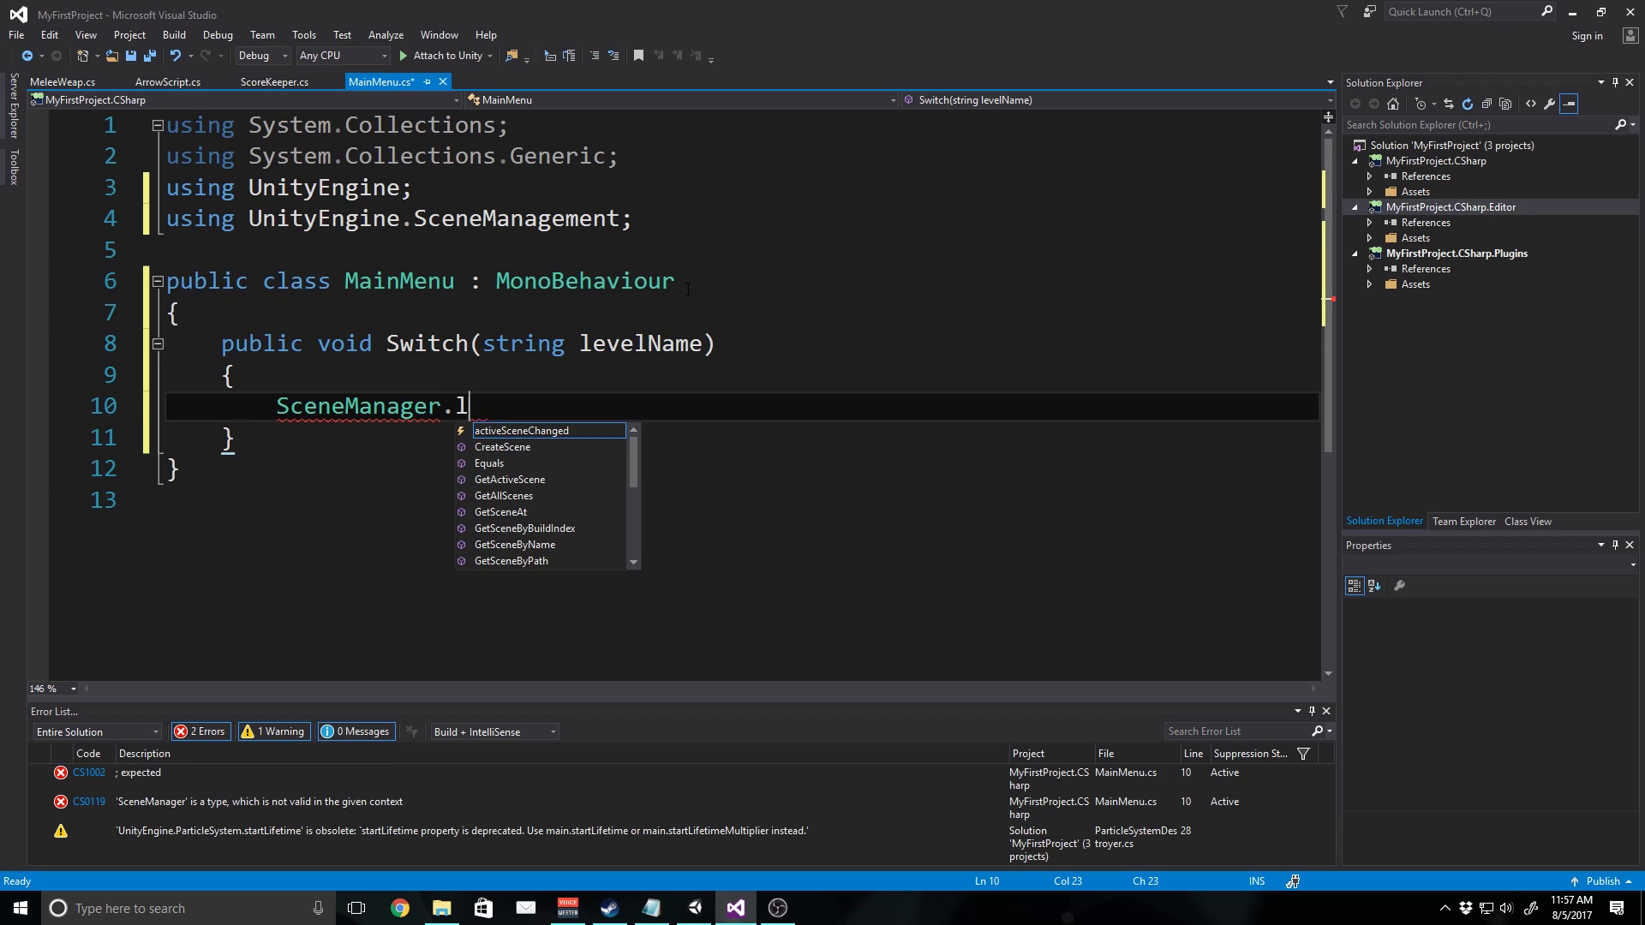
pyautogui.write('OAD')
pyautogui.press('Tab')
pyautogui.write('(')
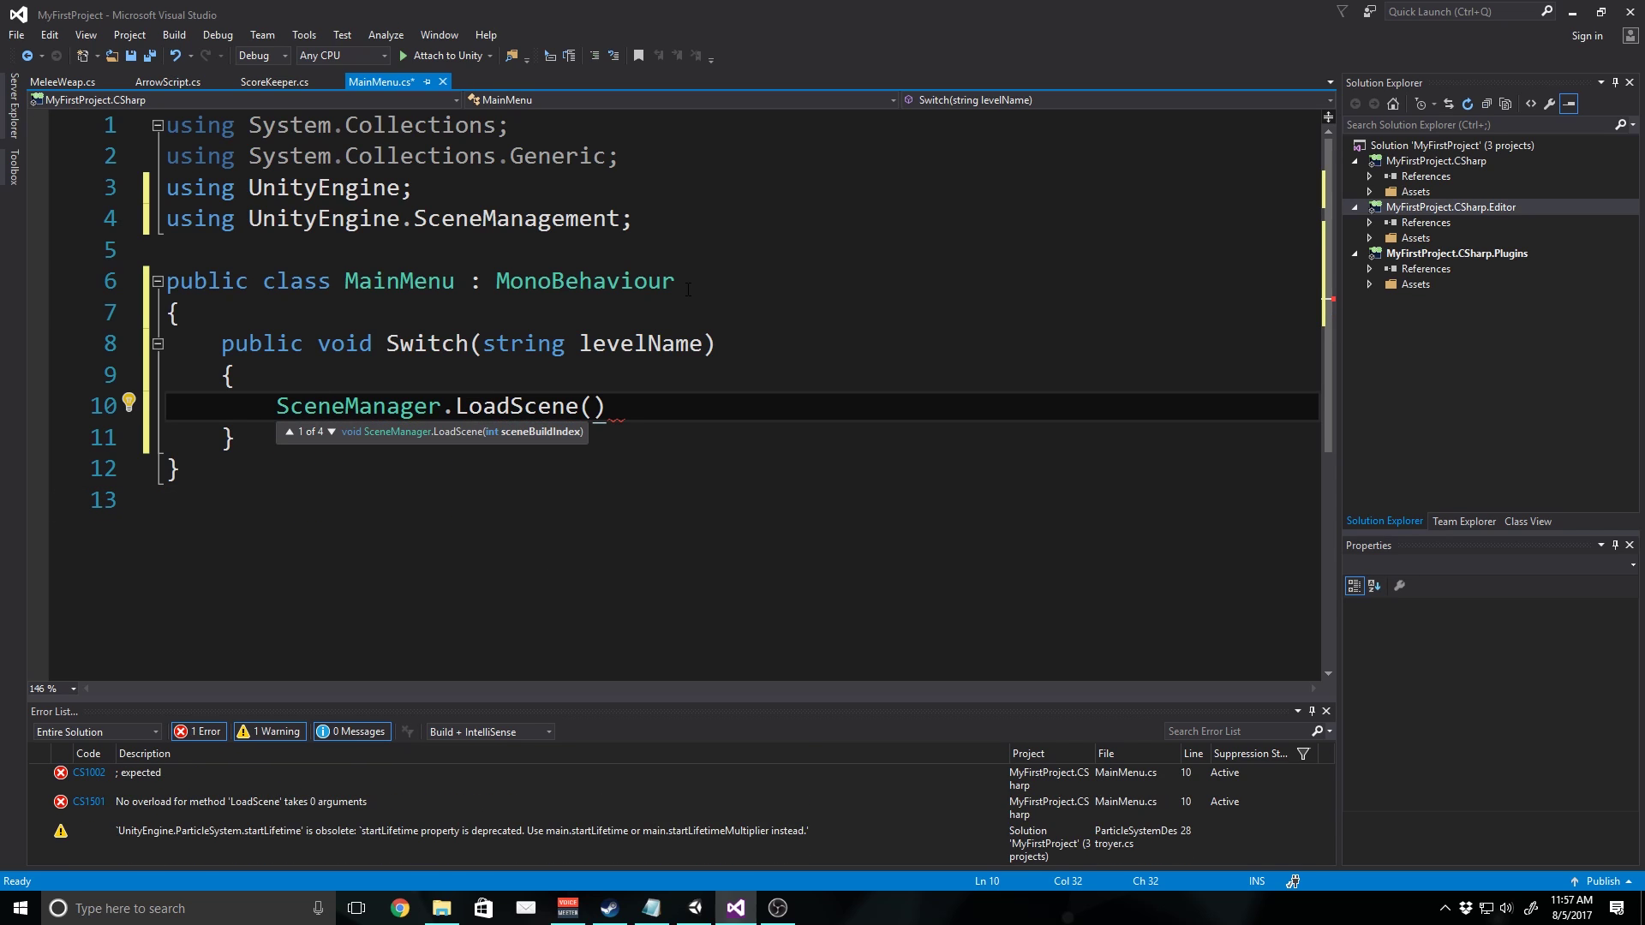
pyautogui.write('leve')
pyautogui.press('Tab')
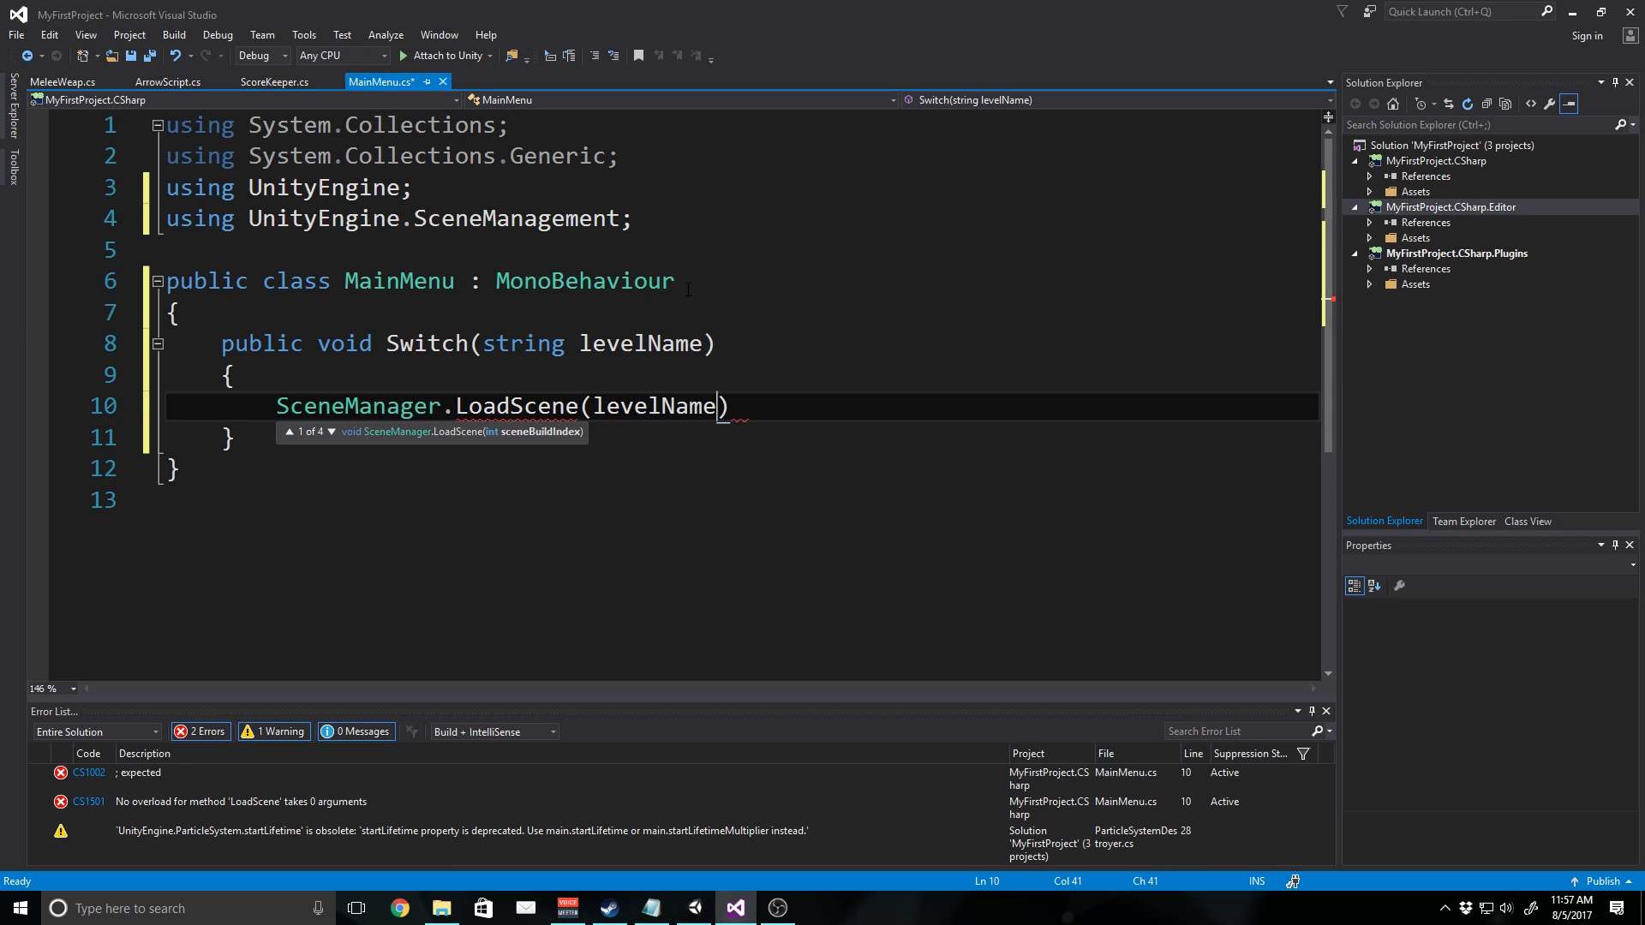
pyautogui.write(');')
pyautogui.press('Down')
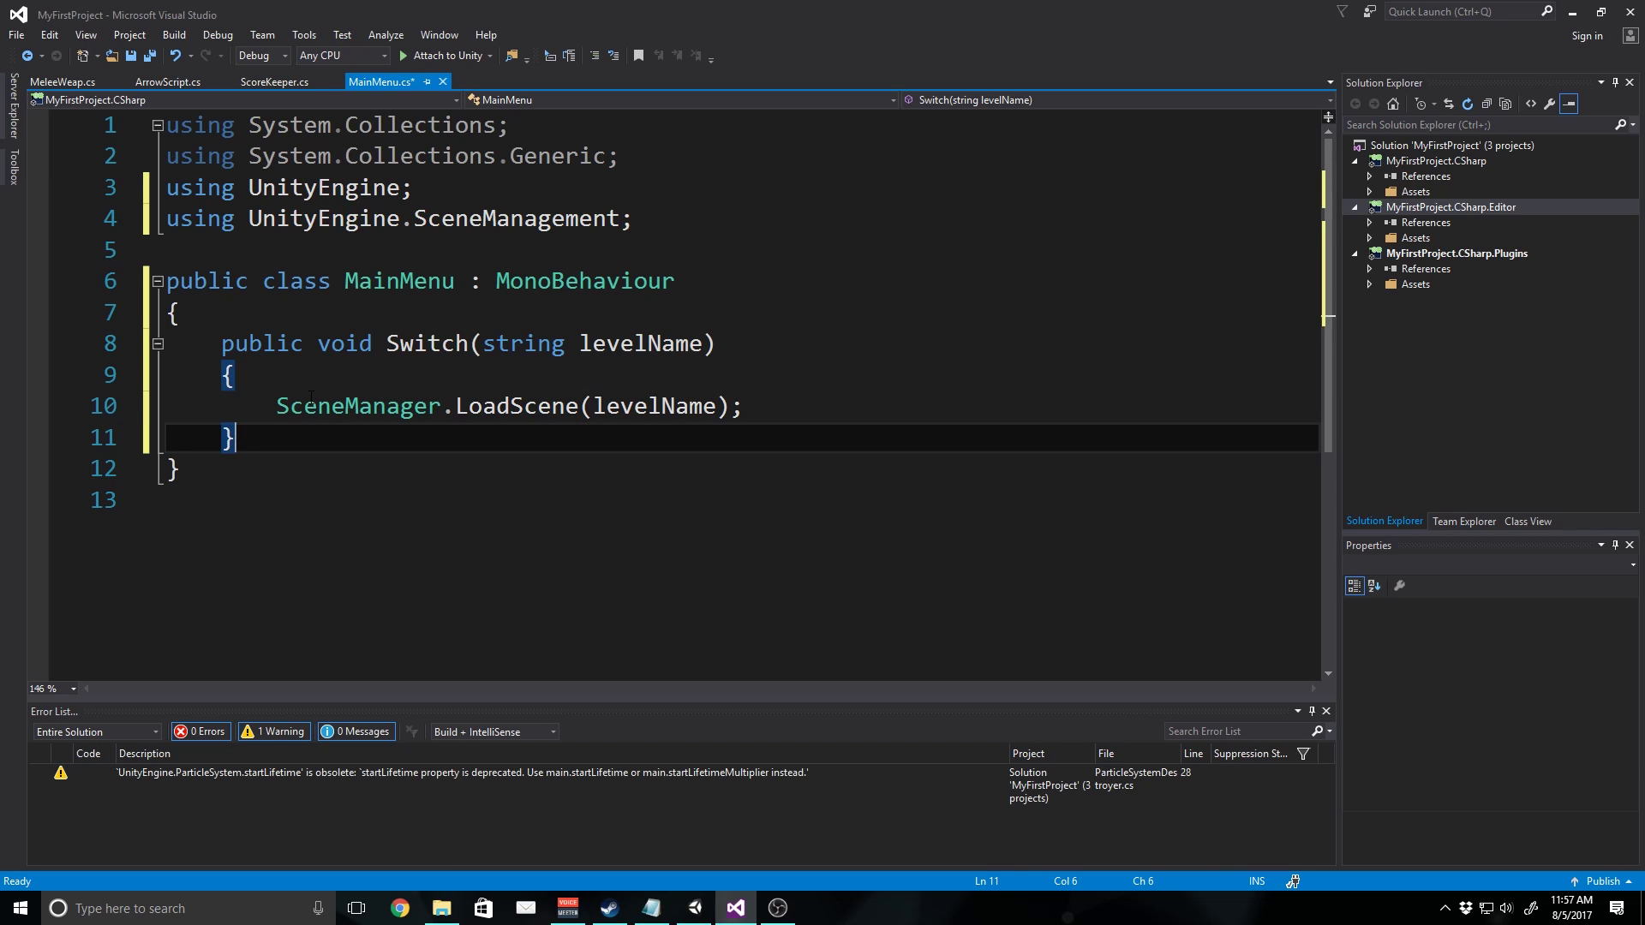
# - Declare the method "public void Quit()" with an empty brace block, one blank line below the Switch method
pyautogui.press('Return')
pyautogui.press('Return')
pyautogui.write('public ')
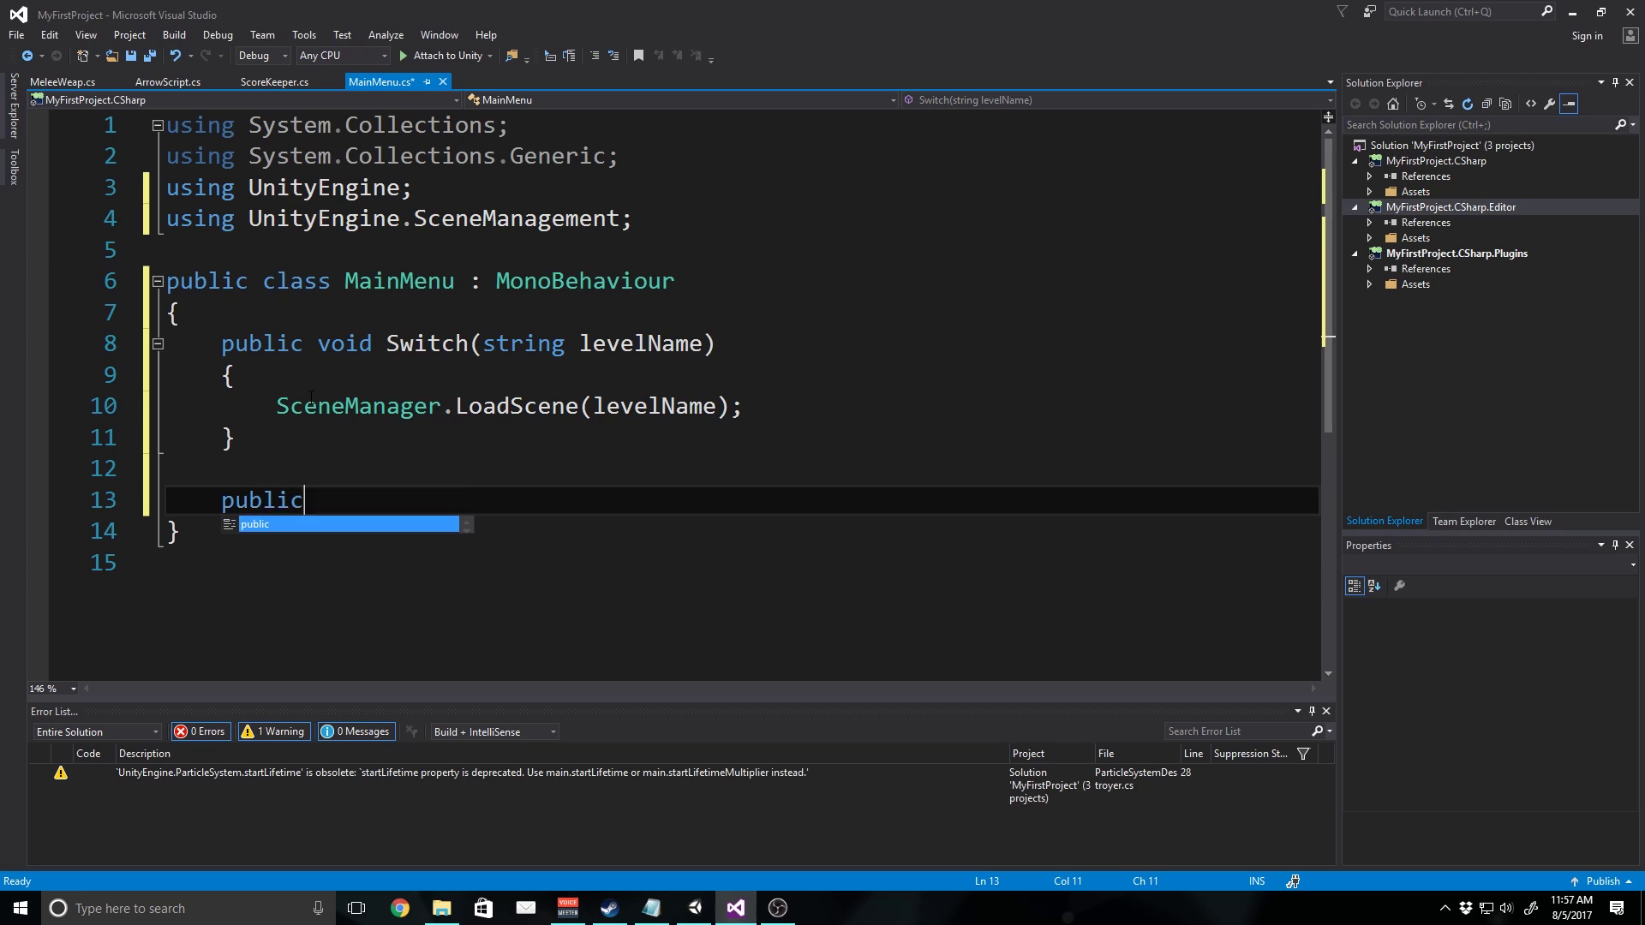
pyautogui.write('void ')
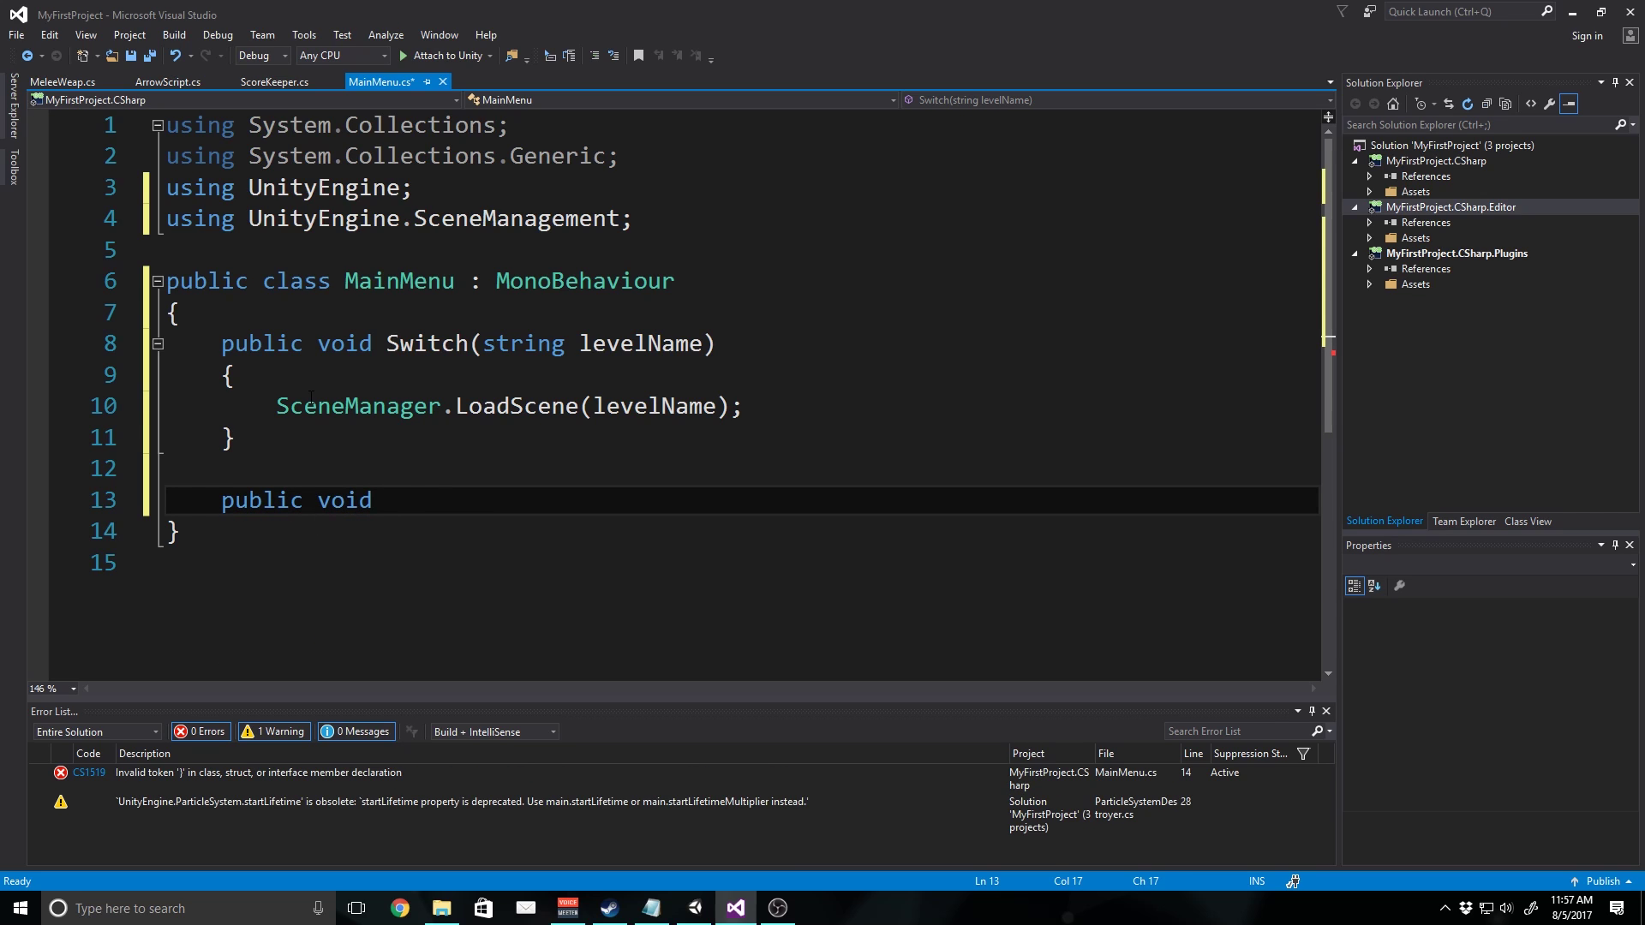
pyautogui.write('Quit()')
pyautogui.press('Return')
pyautogui.write('{')
pyautogui.press('Return')
# - Write "Application.Quit();" as the body of the Quit method and save MainMenu.cs
pyautogui.write('Ap')
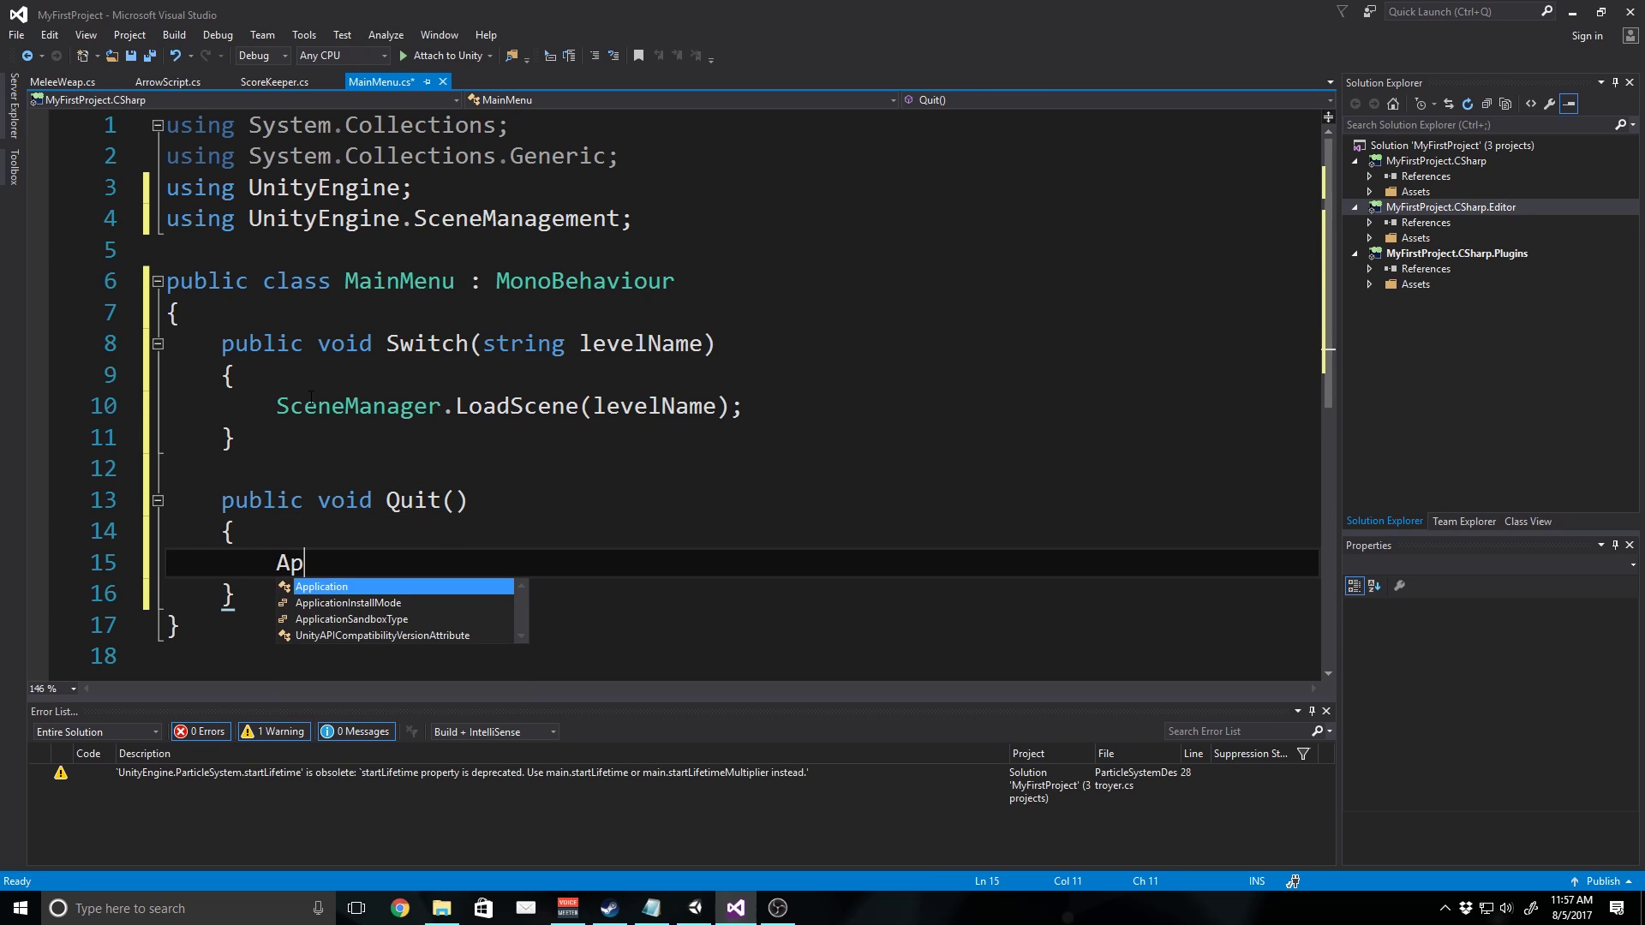
pyautogui.write('plication.Qu')
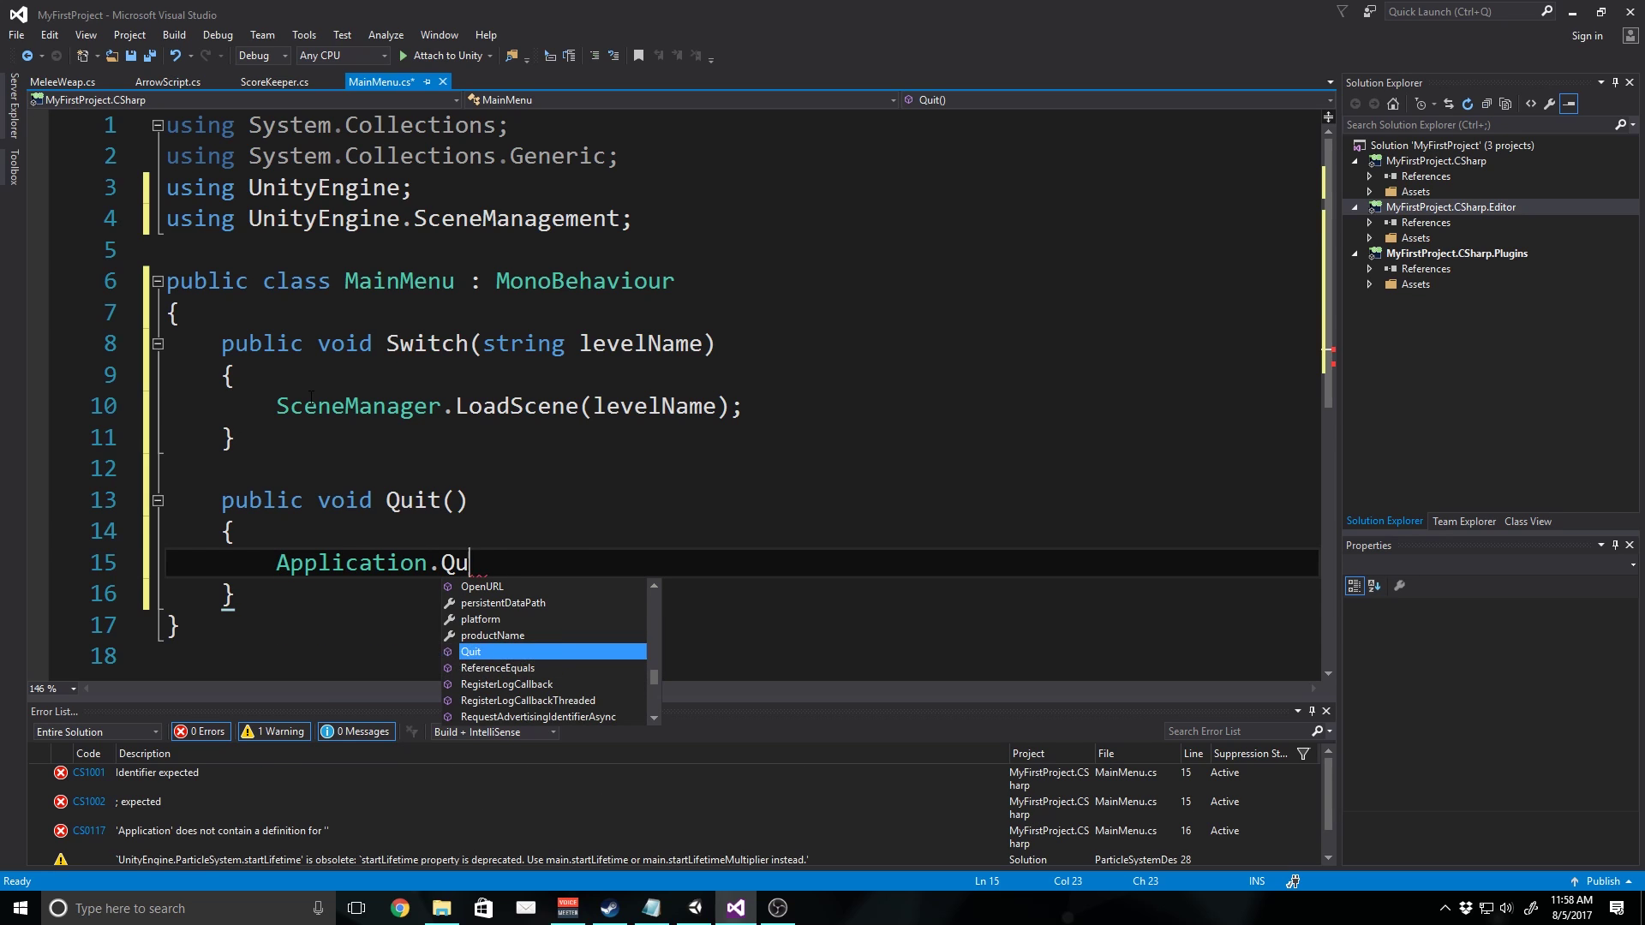
pyautogui.write('it();')
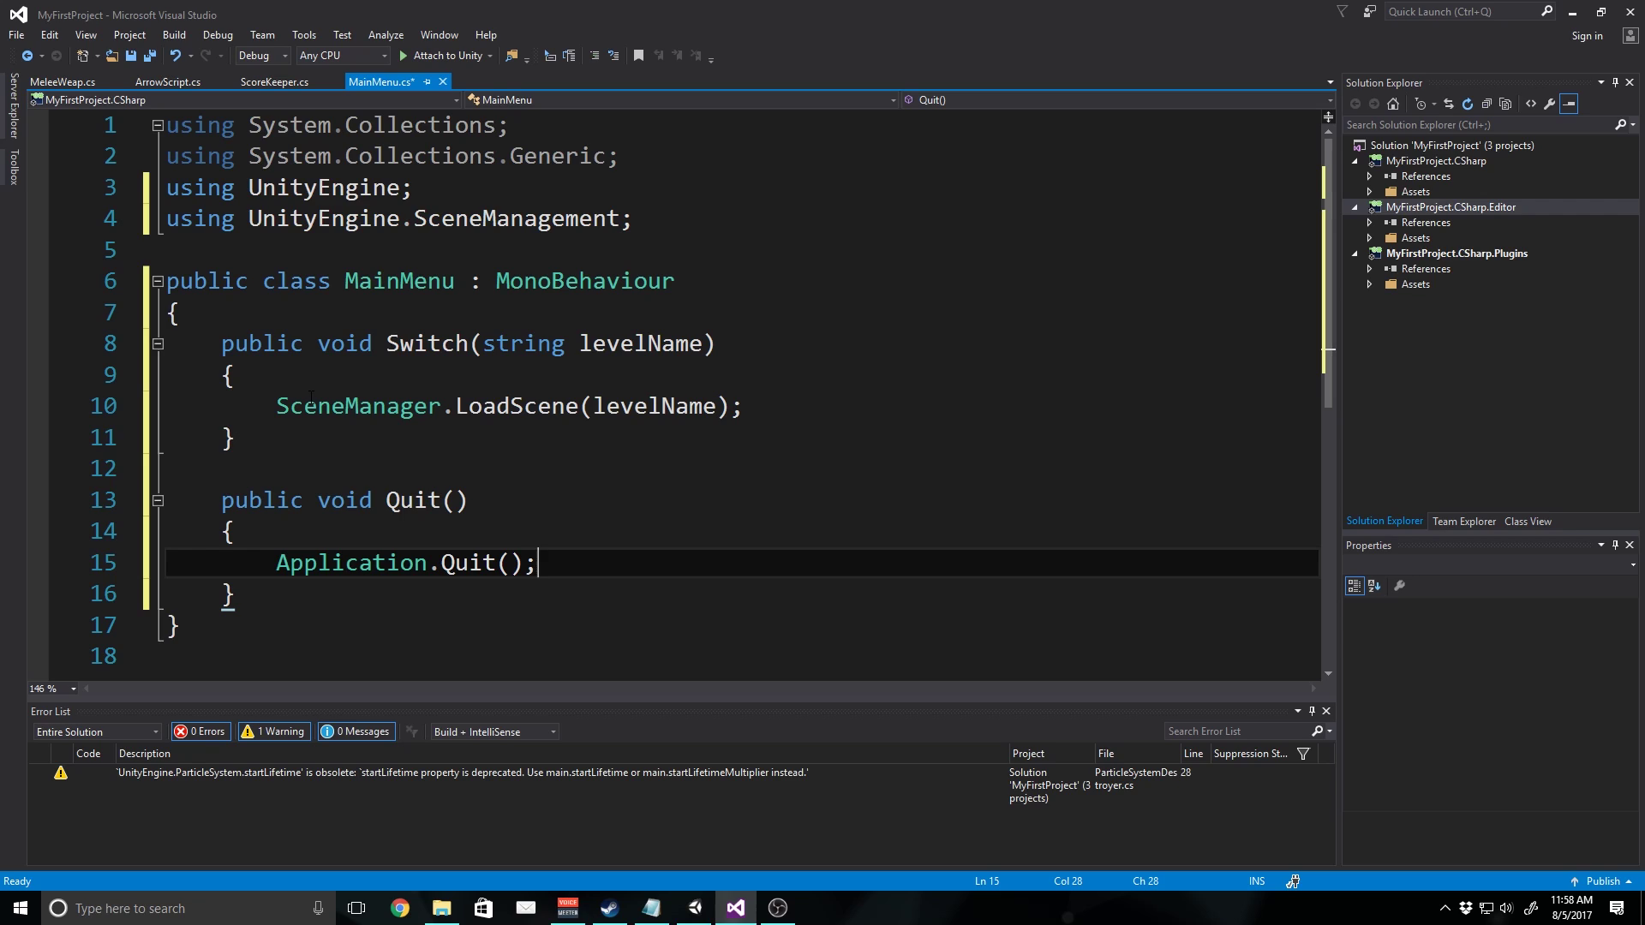
pyautogui.hotkey('ctrl', 's')
# - Switch to Unity and add an On Click entry to the Play Game button, set to Editor And Runtime
pyautogui.click(695, 908)
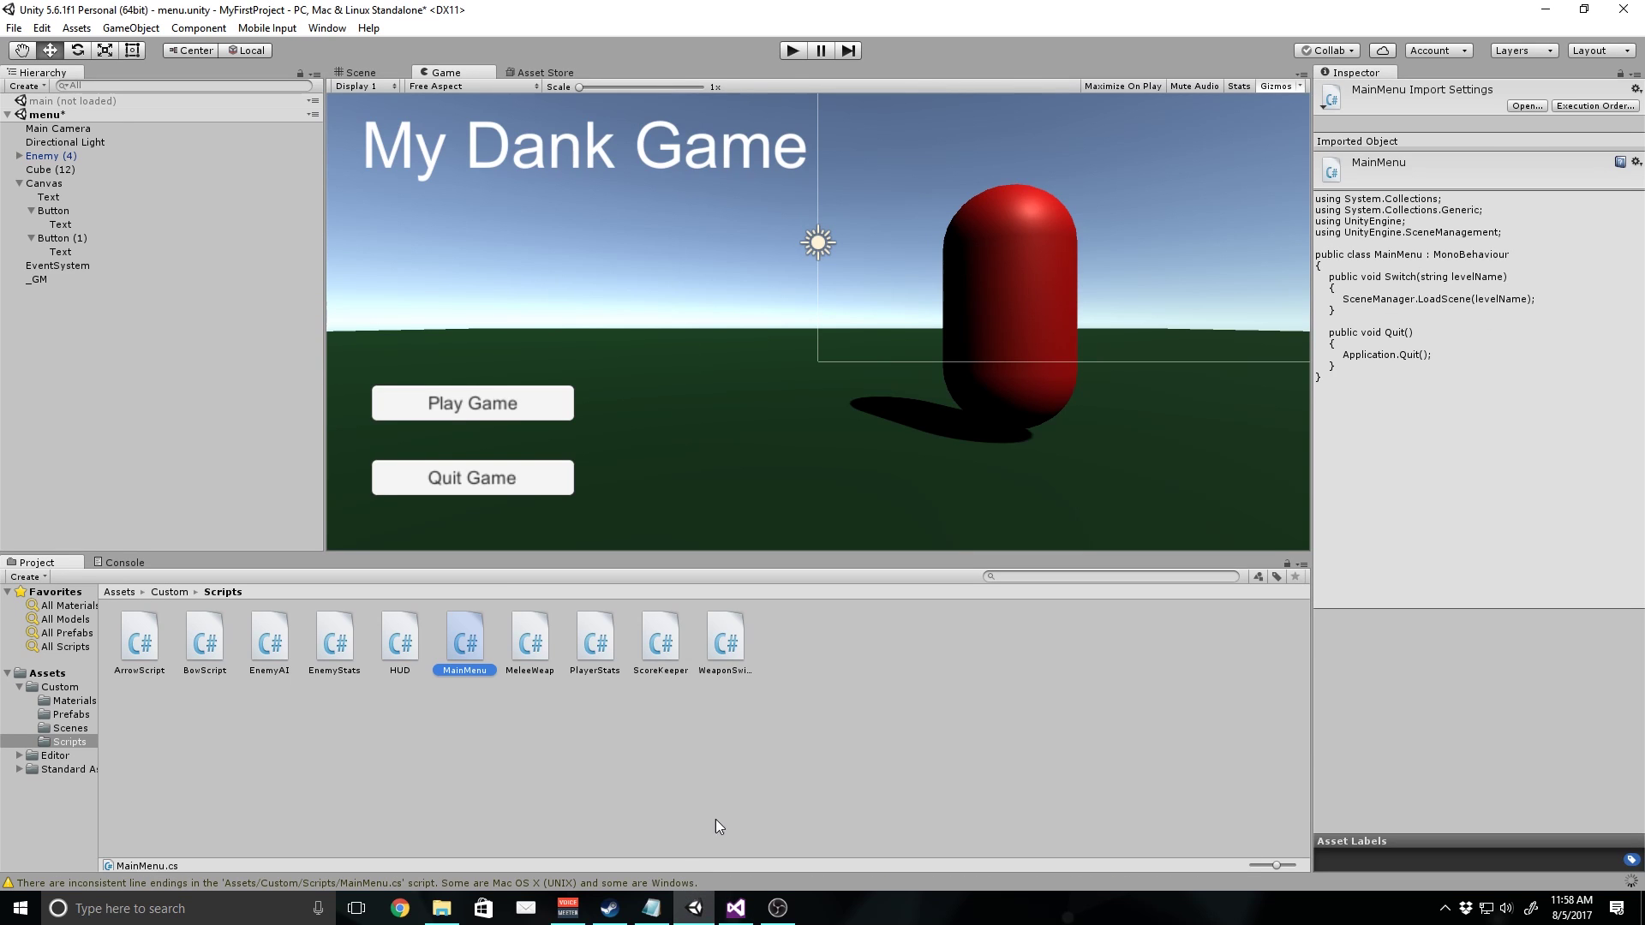
pyautogui.click(36, 280)
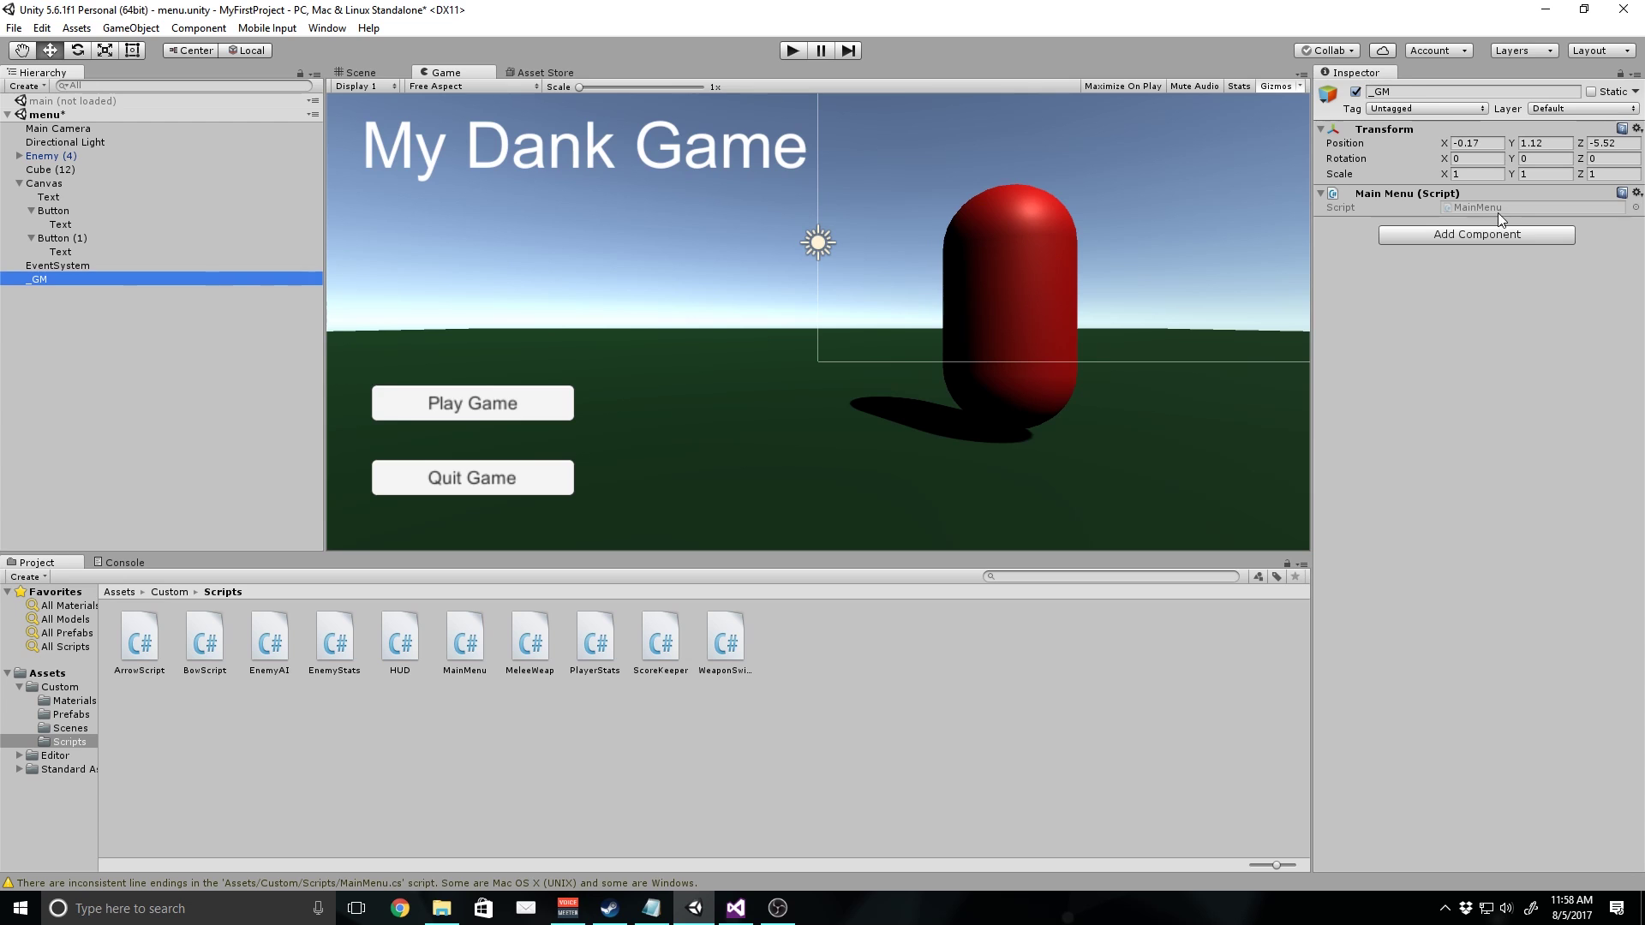
pyautogui.click(94, 211)
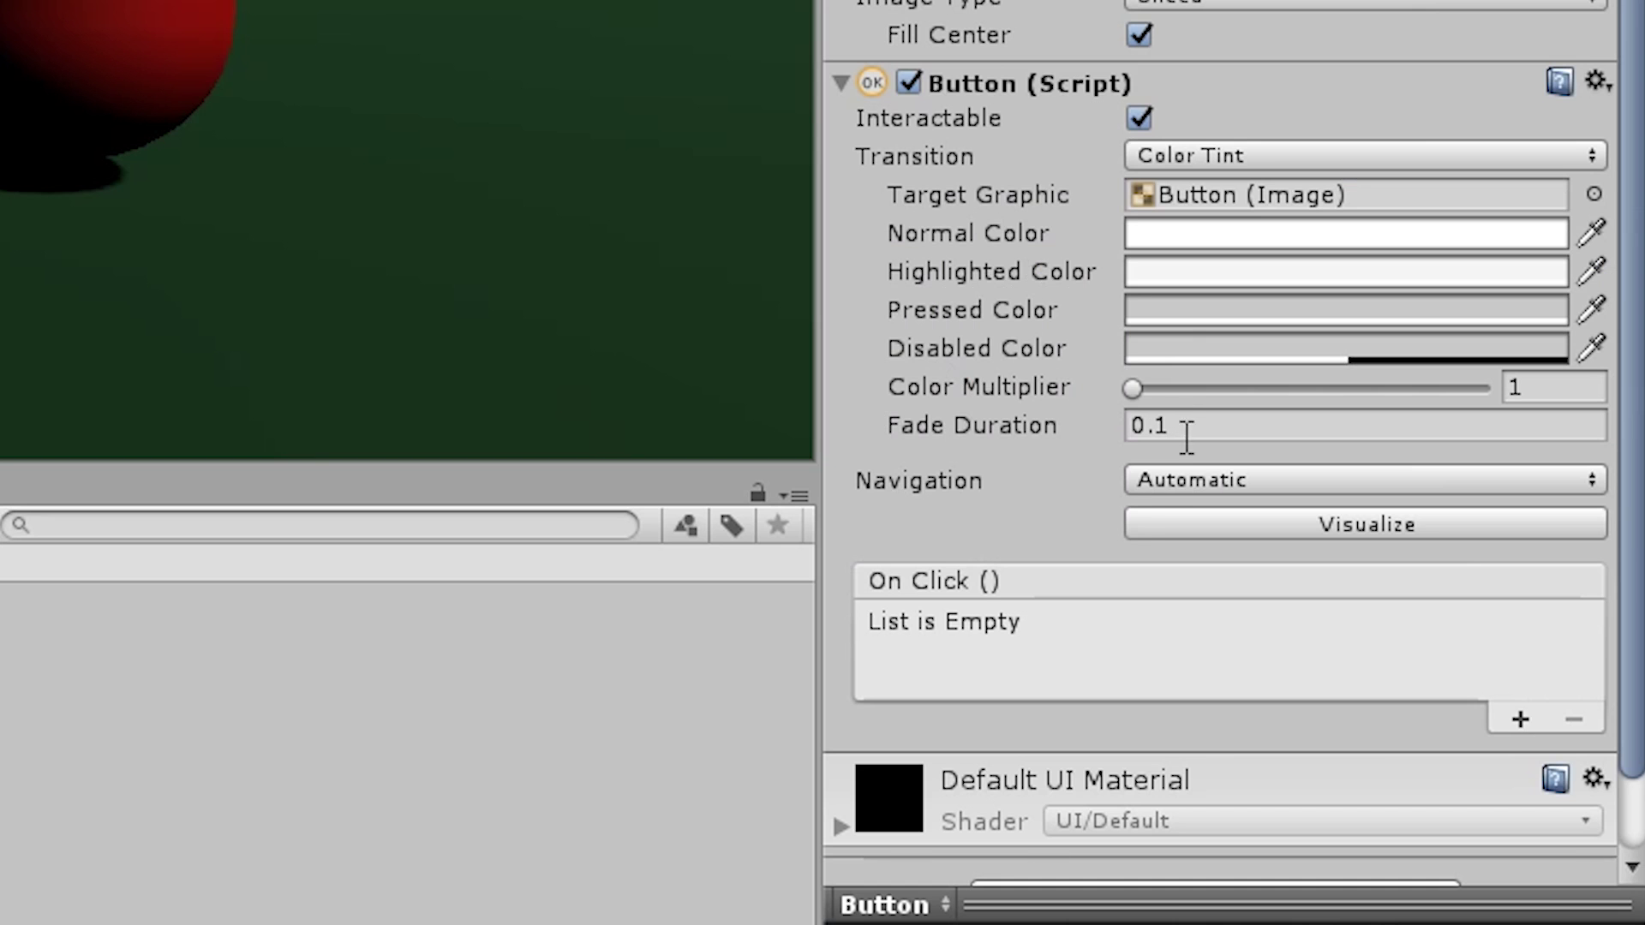
pyautogui.scroll(-2, 1410, 621)
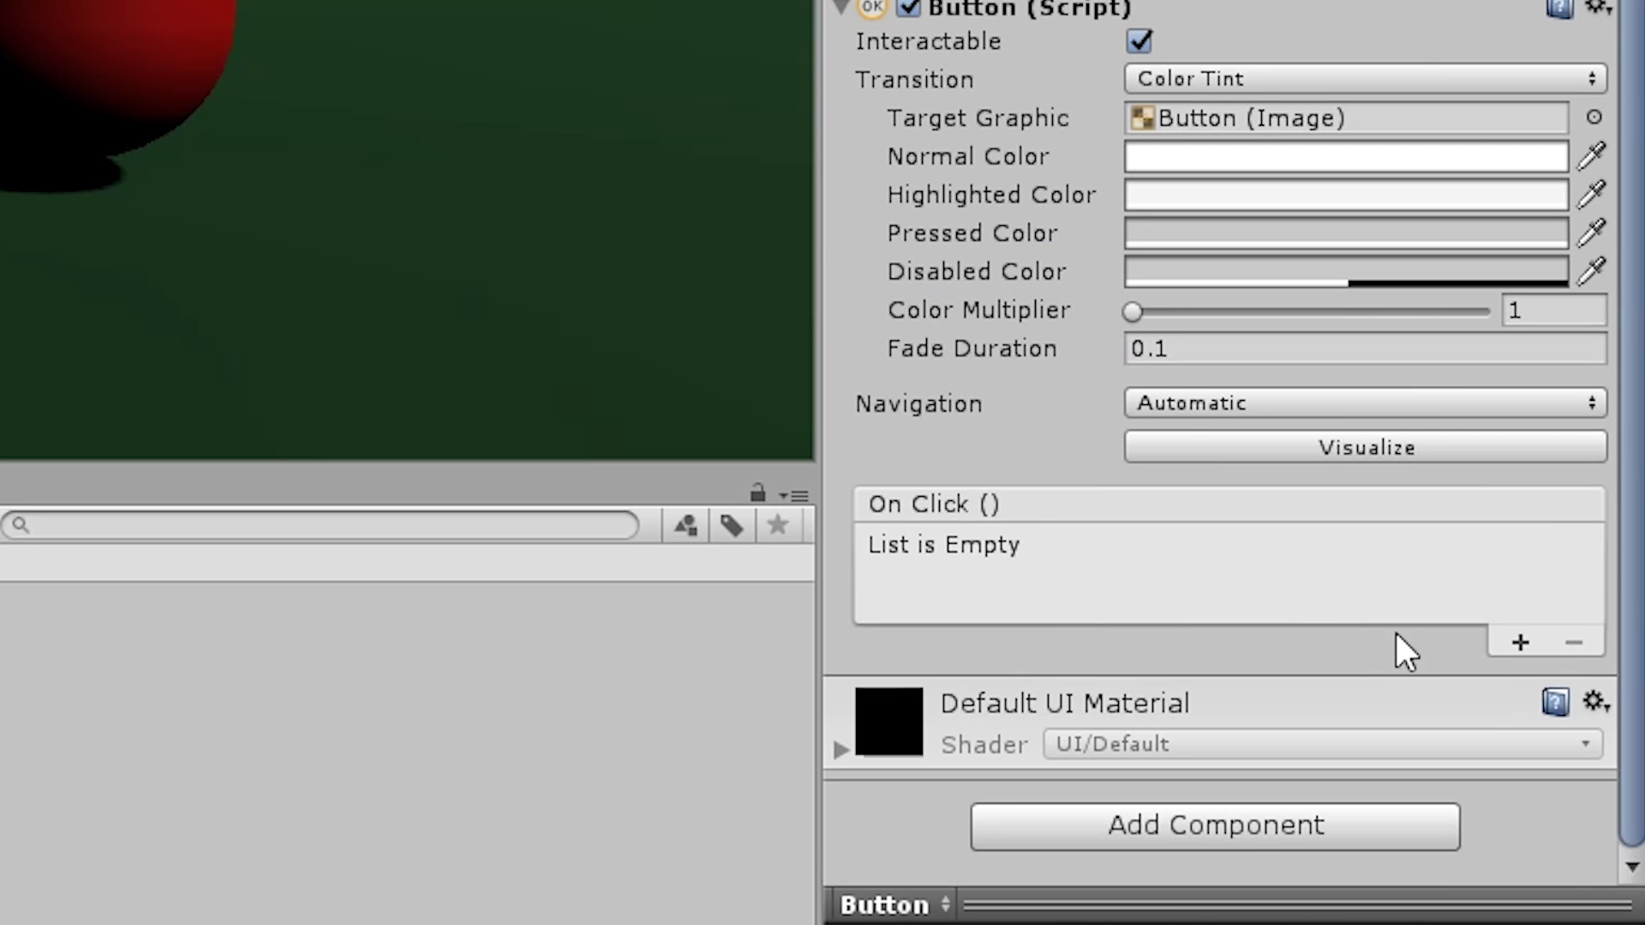
pyautogui.click(1522, 643)
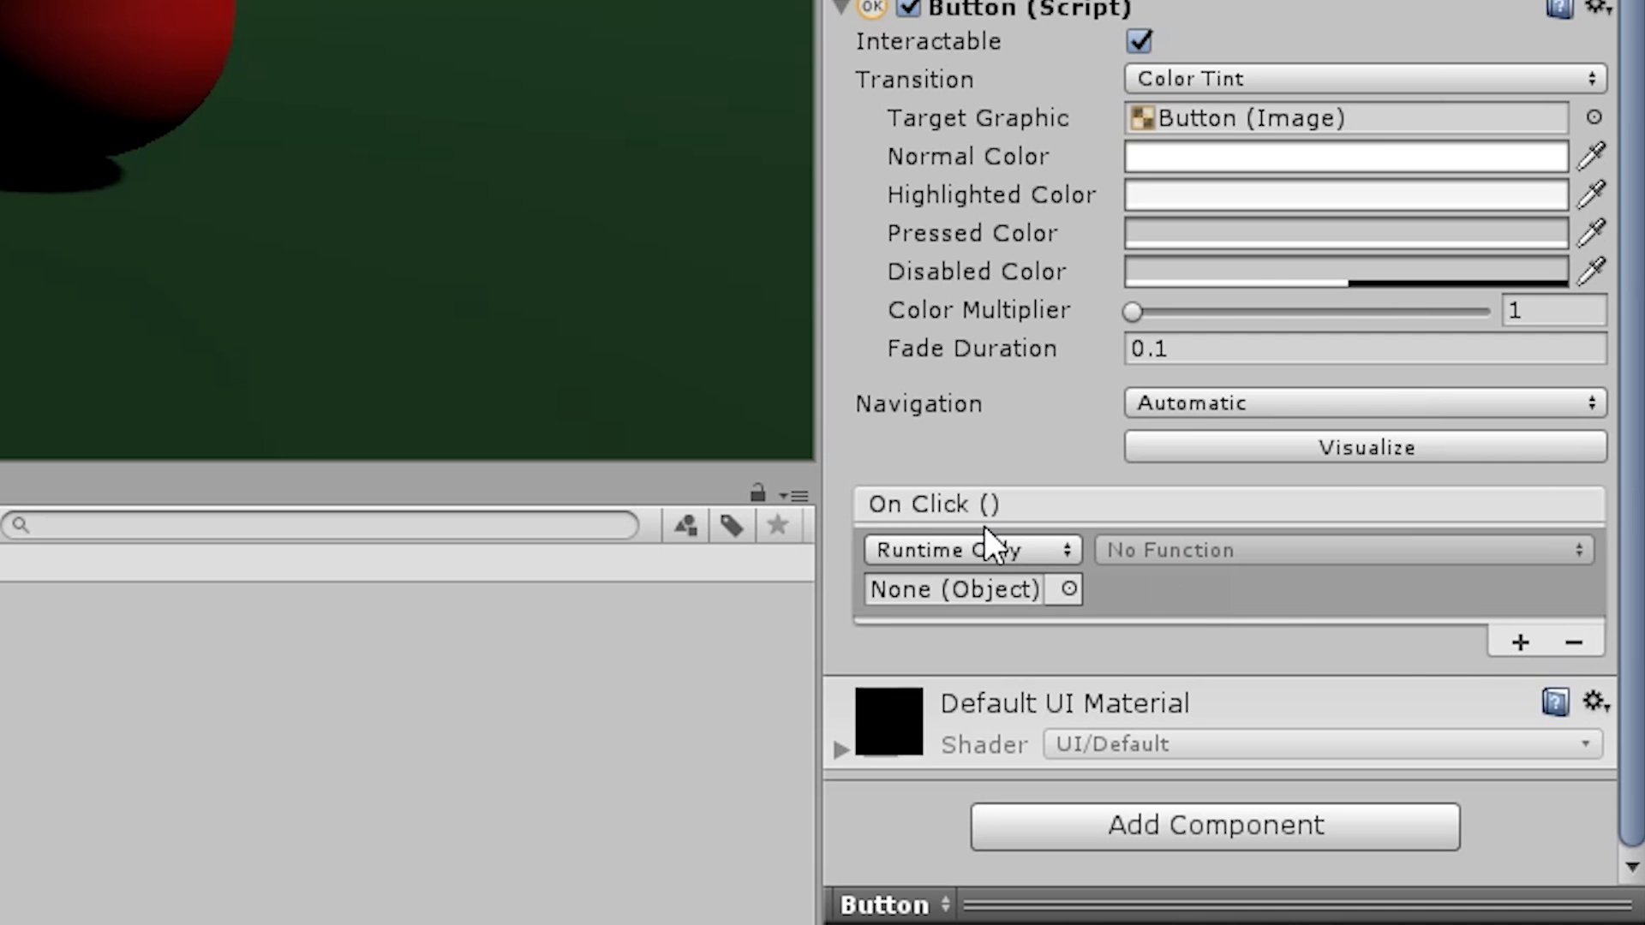
pyautogui.click(1046, 551)
pyautogui.click(1044, 647)
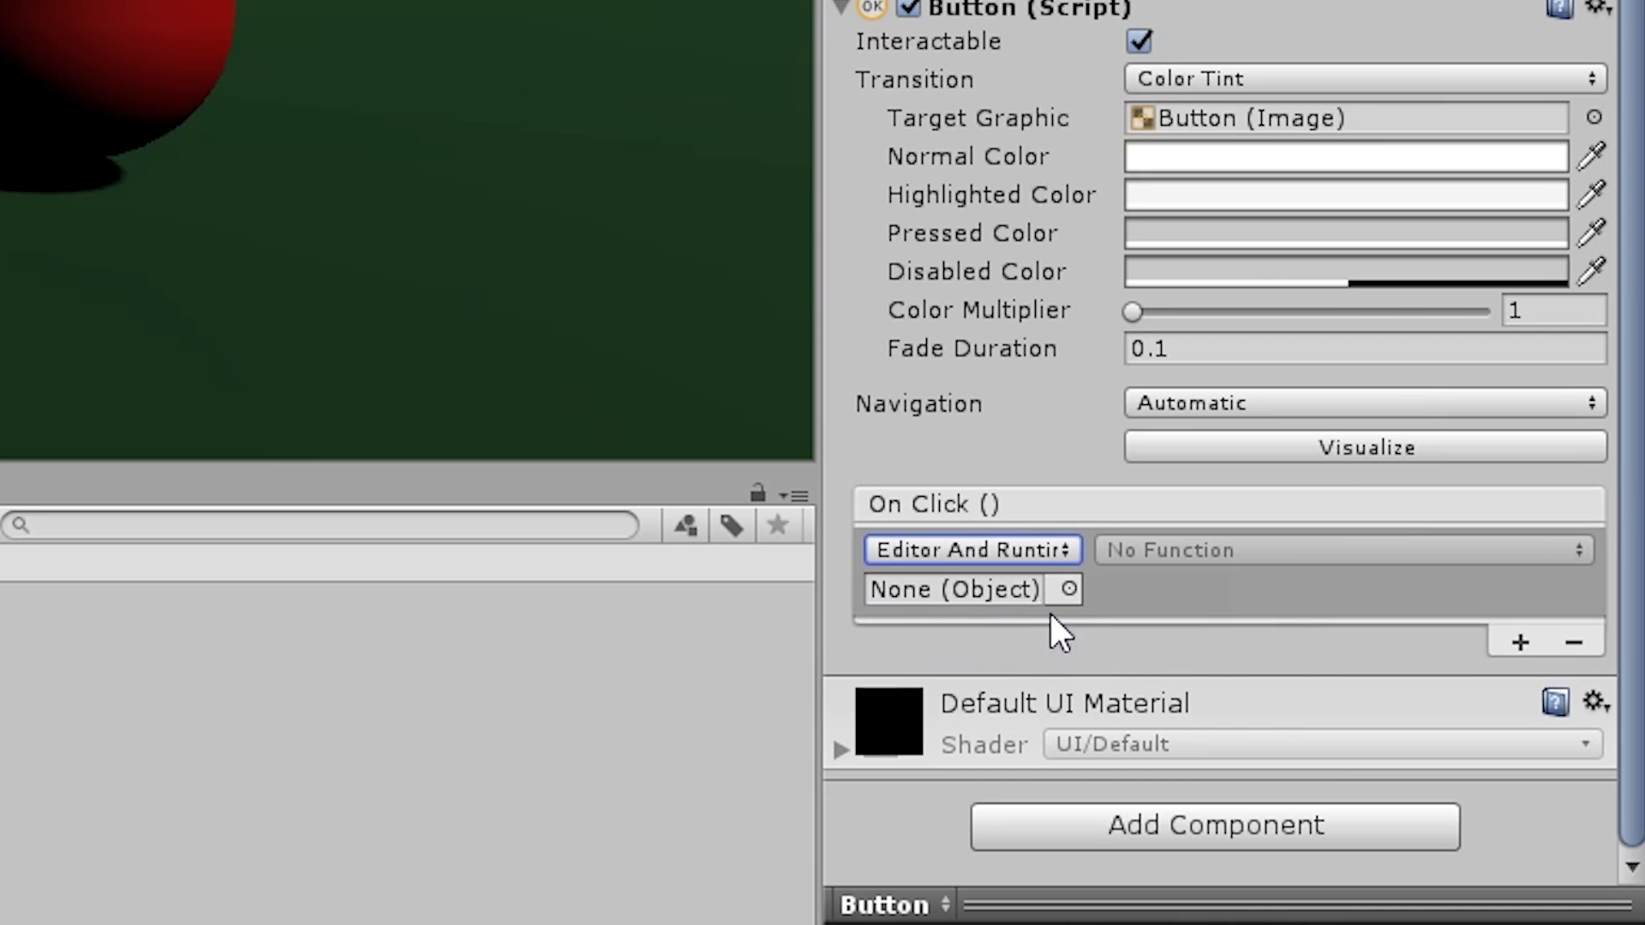
# - Target _GM in the Play Game button's On Click entry and have it call MainMenu.Switch with the argument "main"
pyautogui.click(1069, 589)
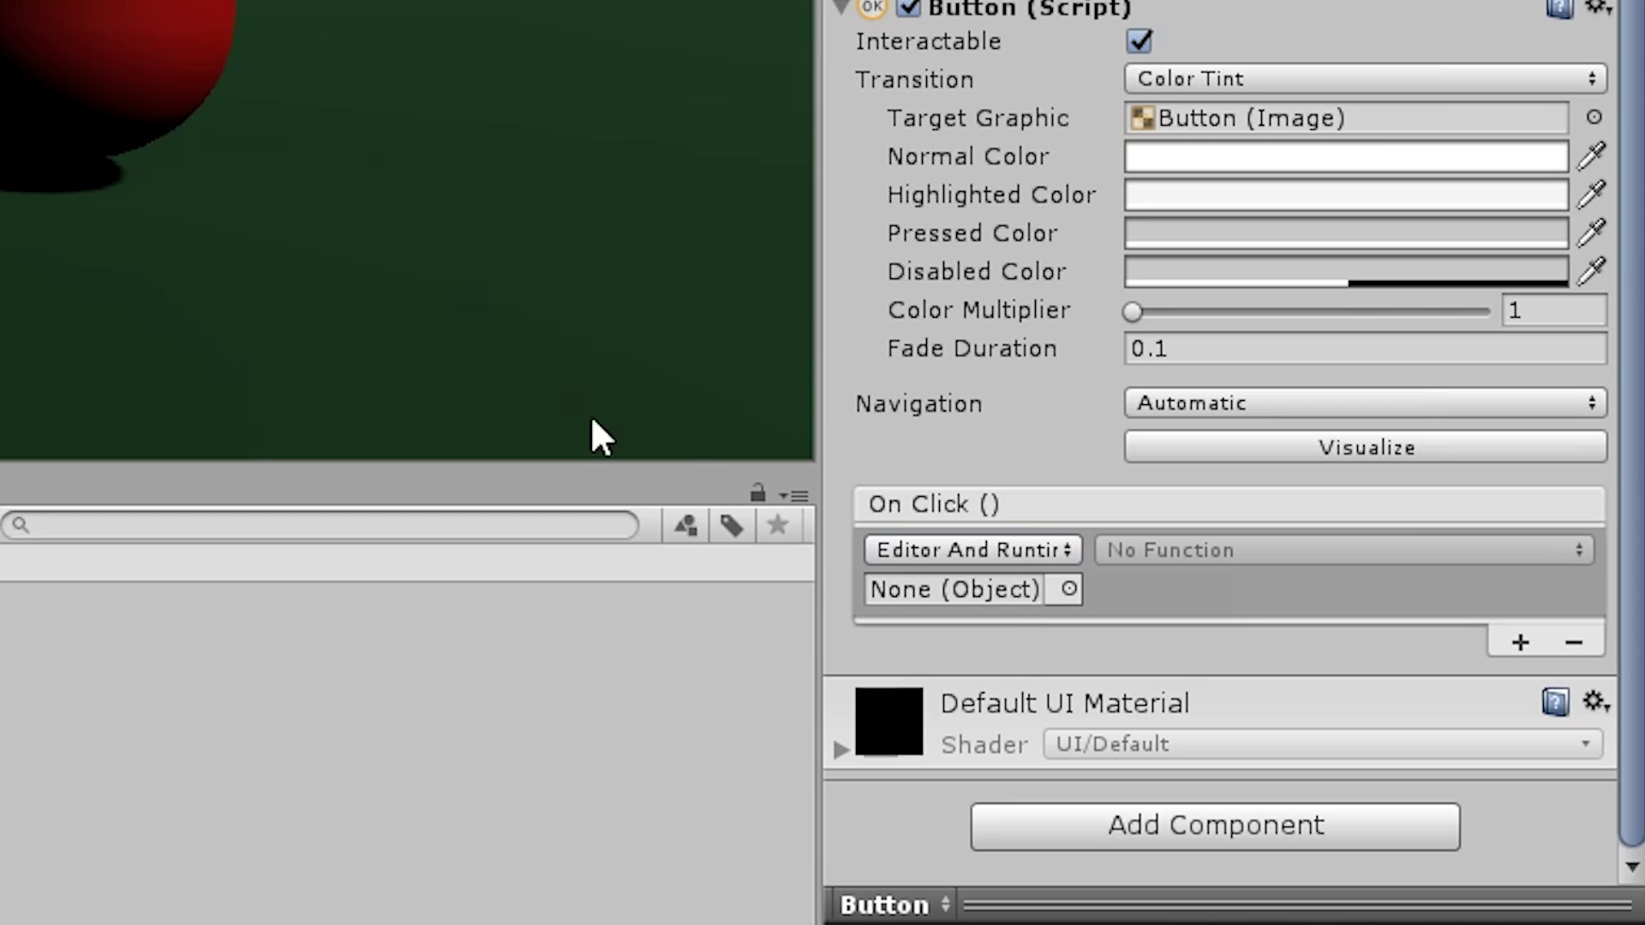
pyautogui.click(1312, 552)
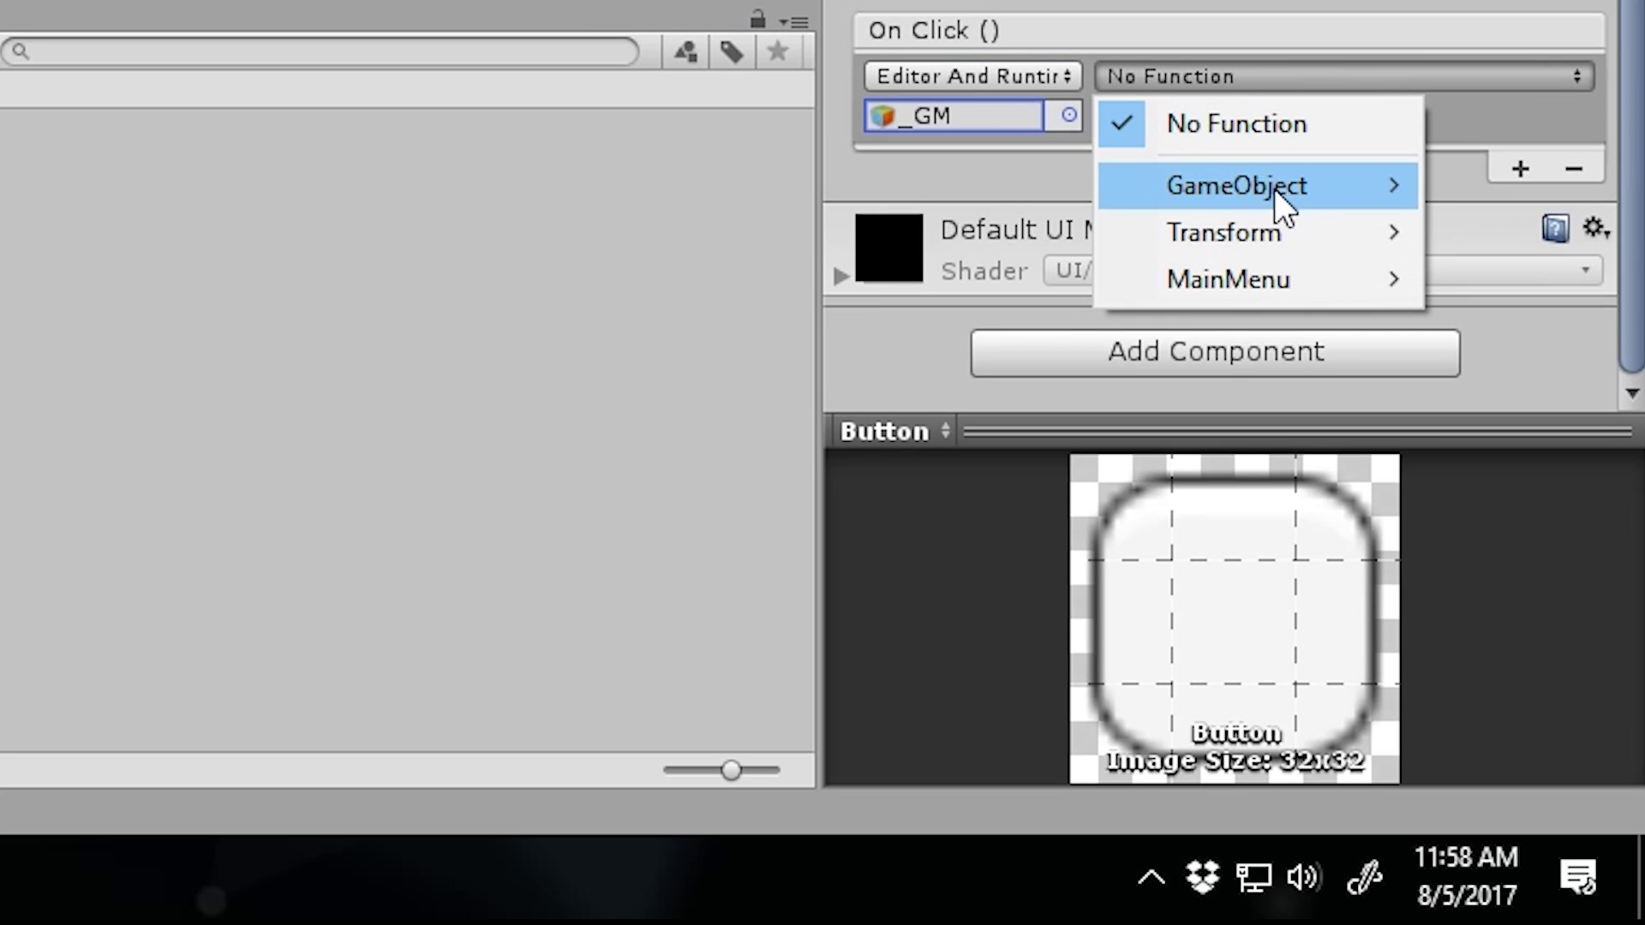
pyautogui.moveTo(1268, 267)
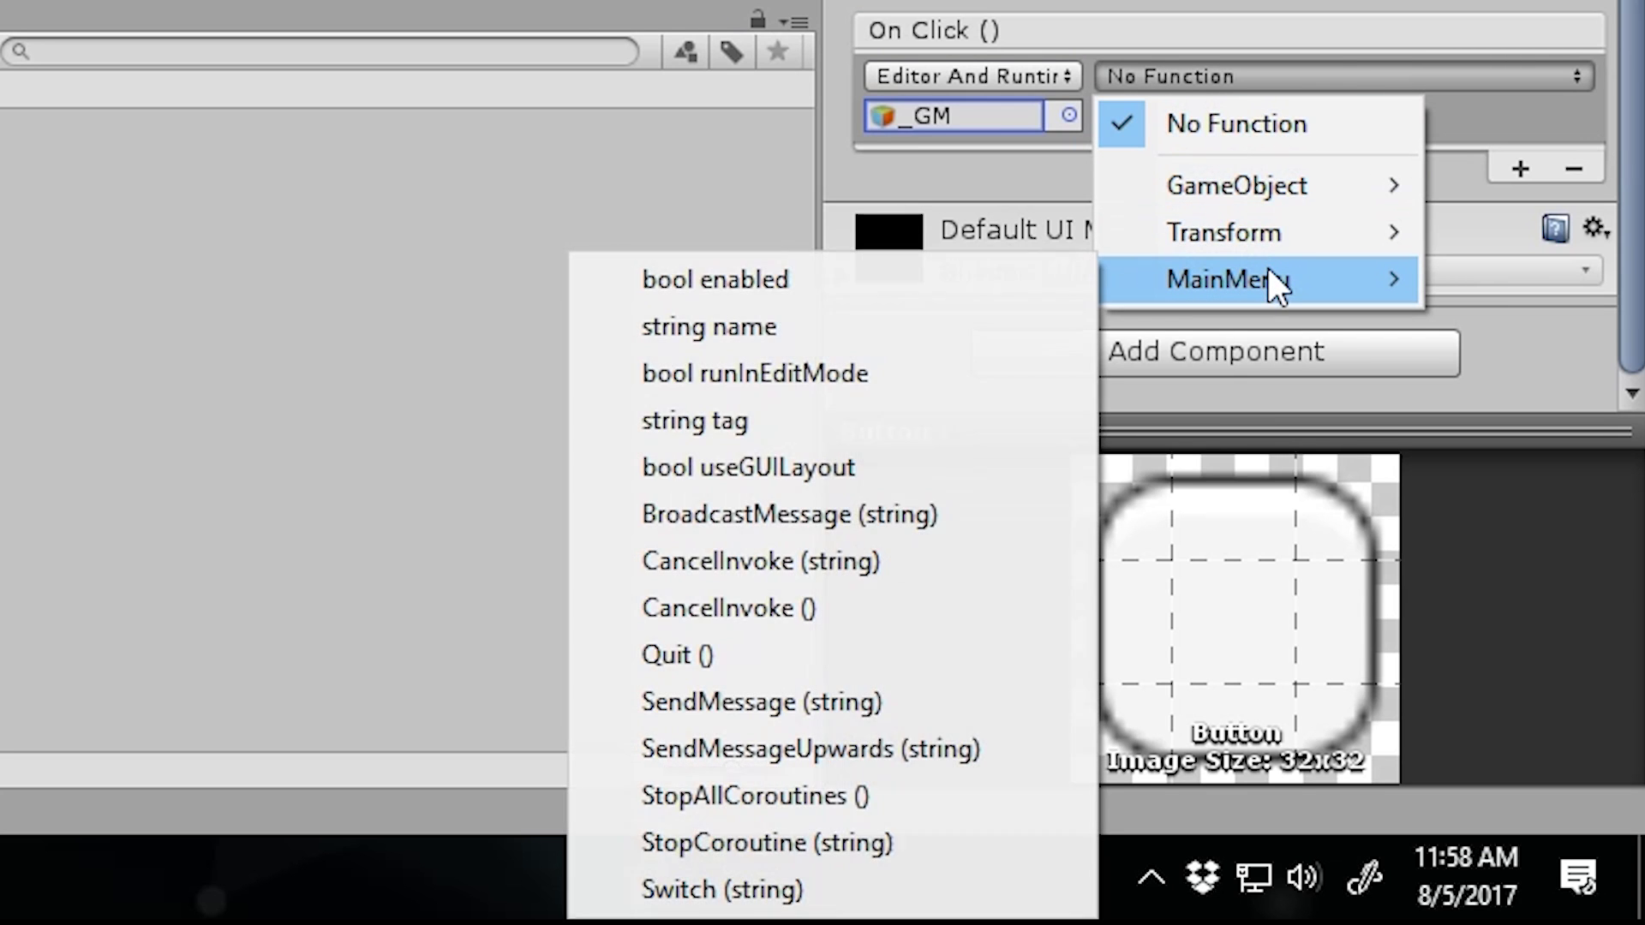
pyautogui.click(826, 882)
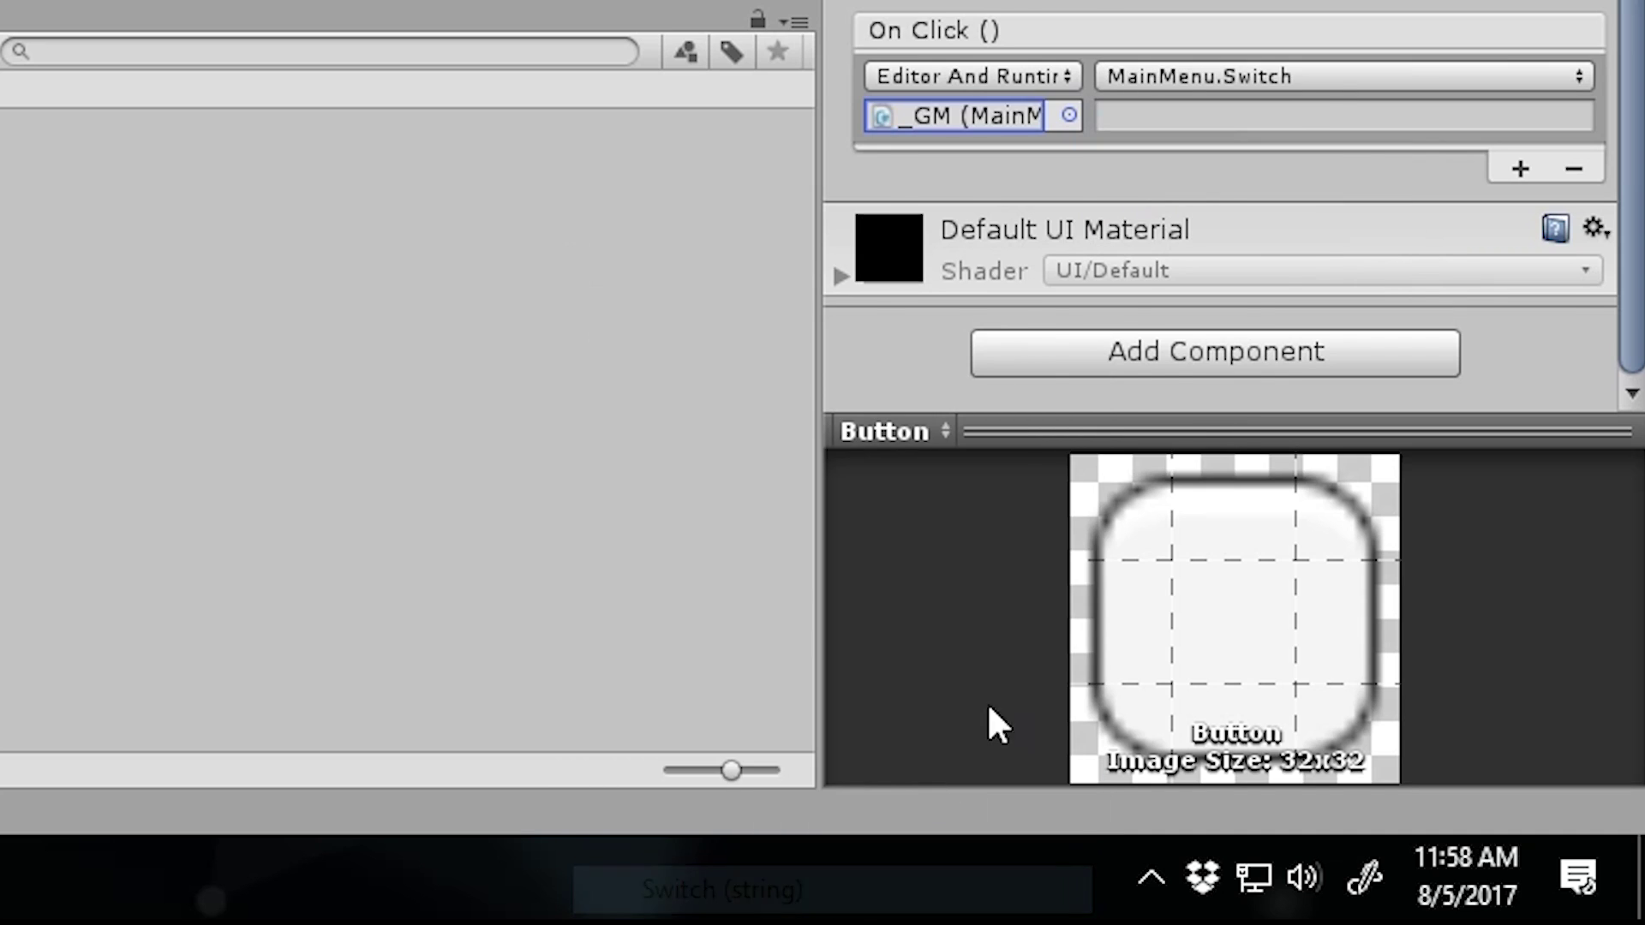
pyautogui.click(1182, 116)
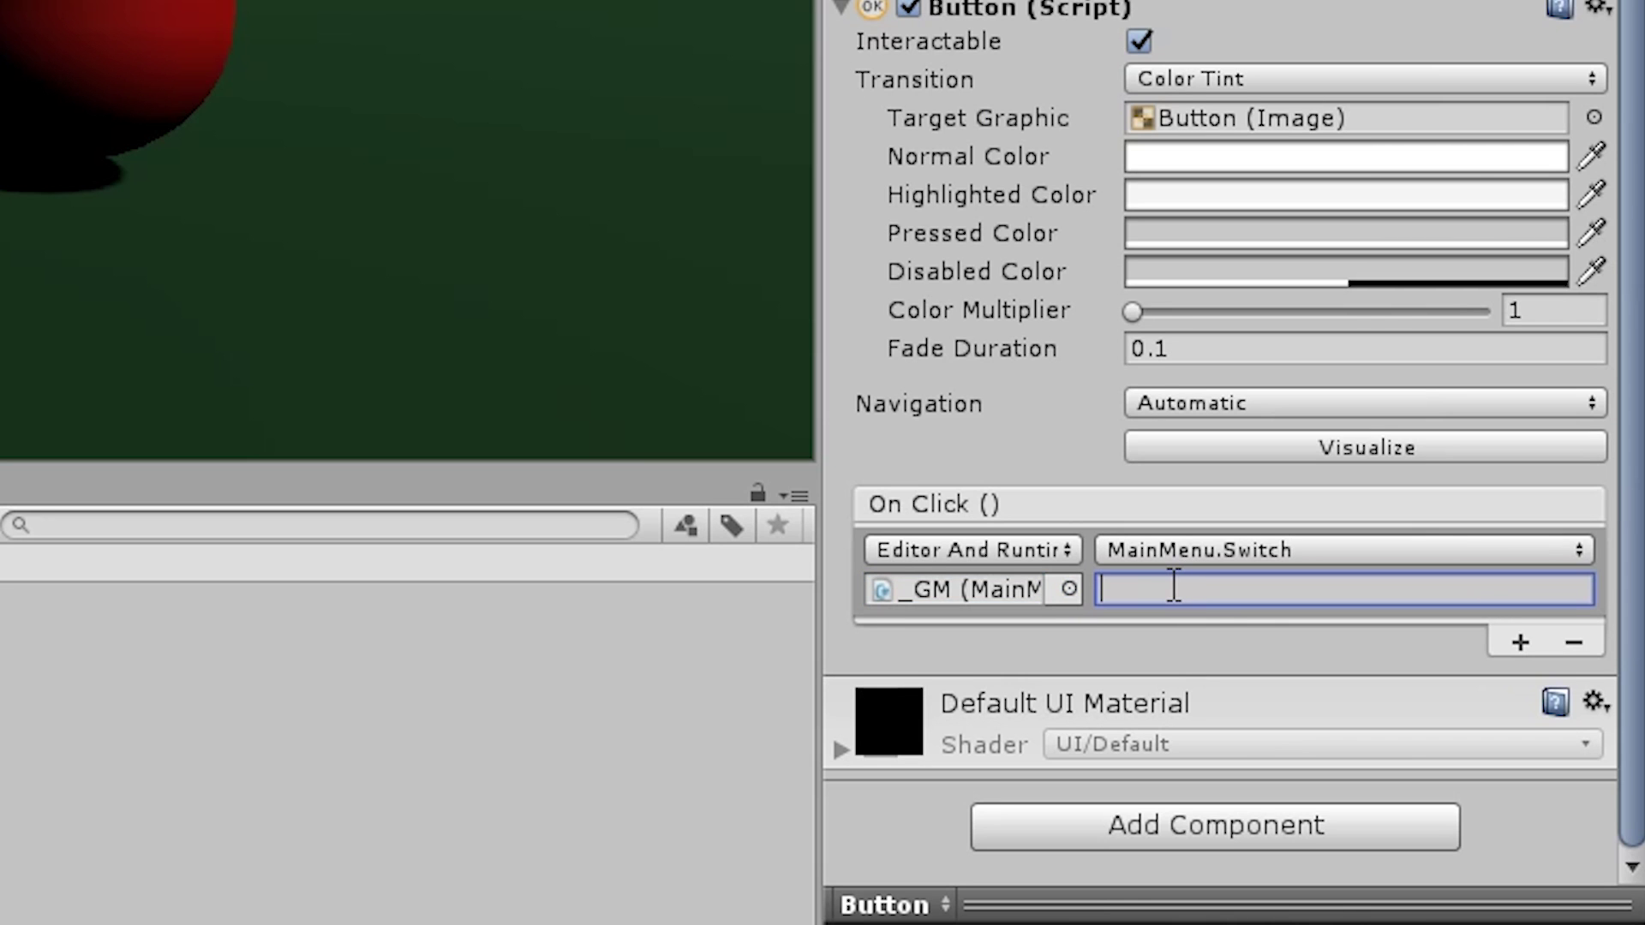
pyautogui.write('main')
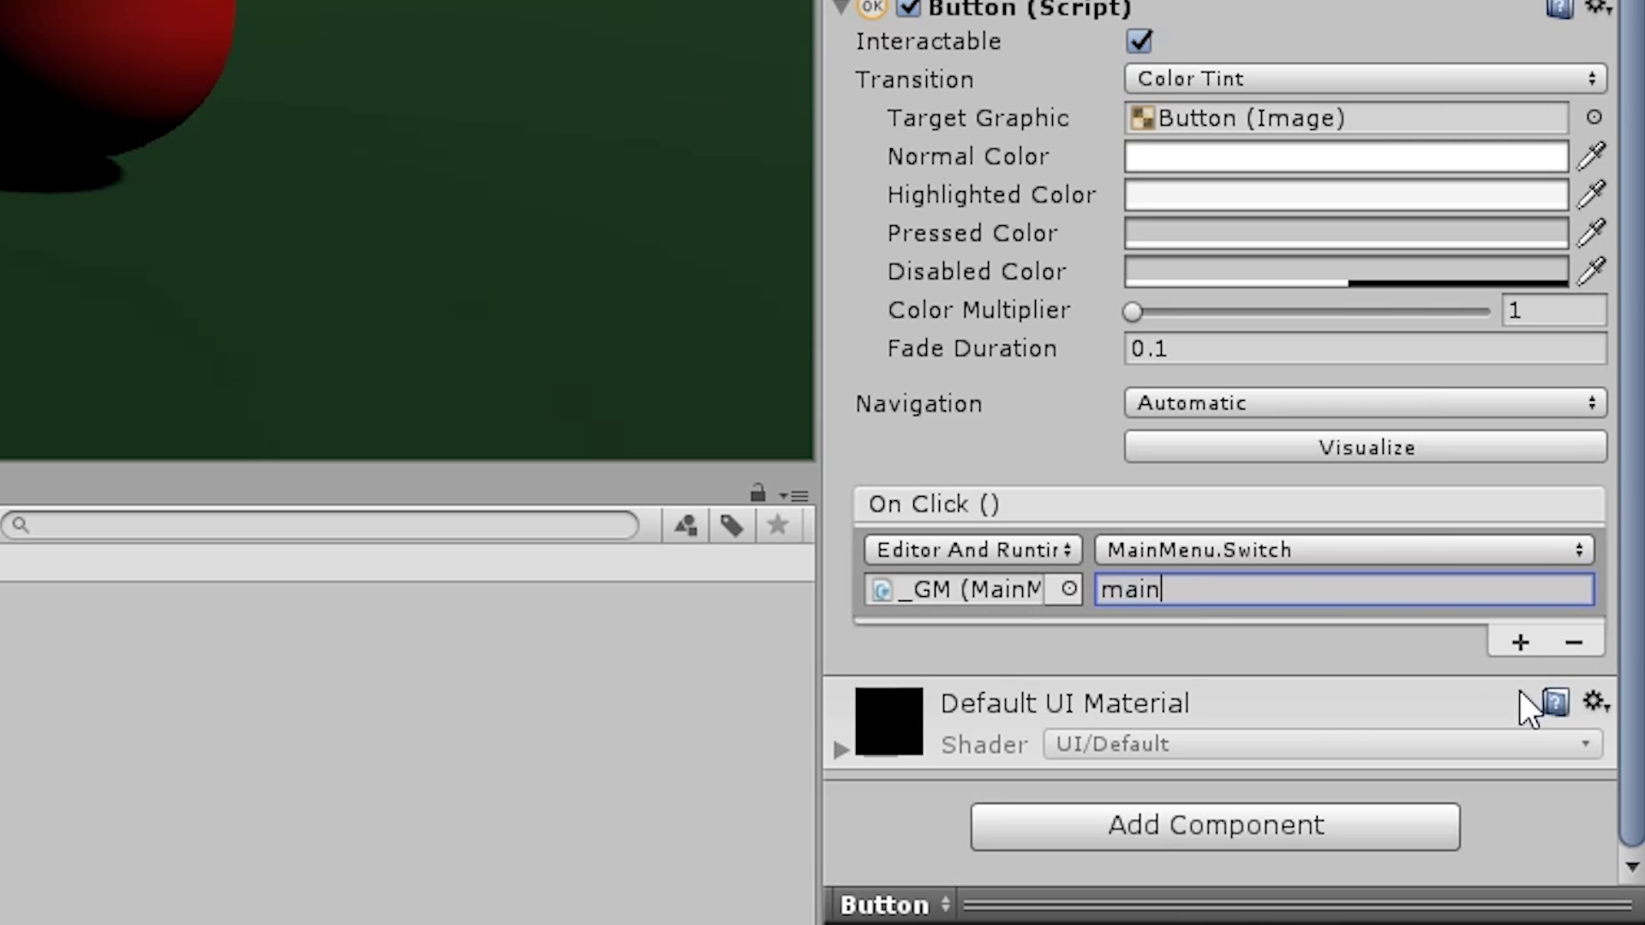
# - Add an On Click entry to the Quit Game button, Button (1), and set it to Editor And Runtime
pyautogui.click(1334, 686)
pyautogui.click(1337, 695)
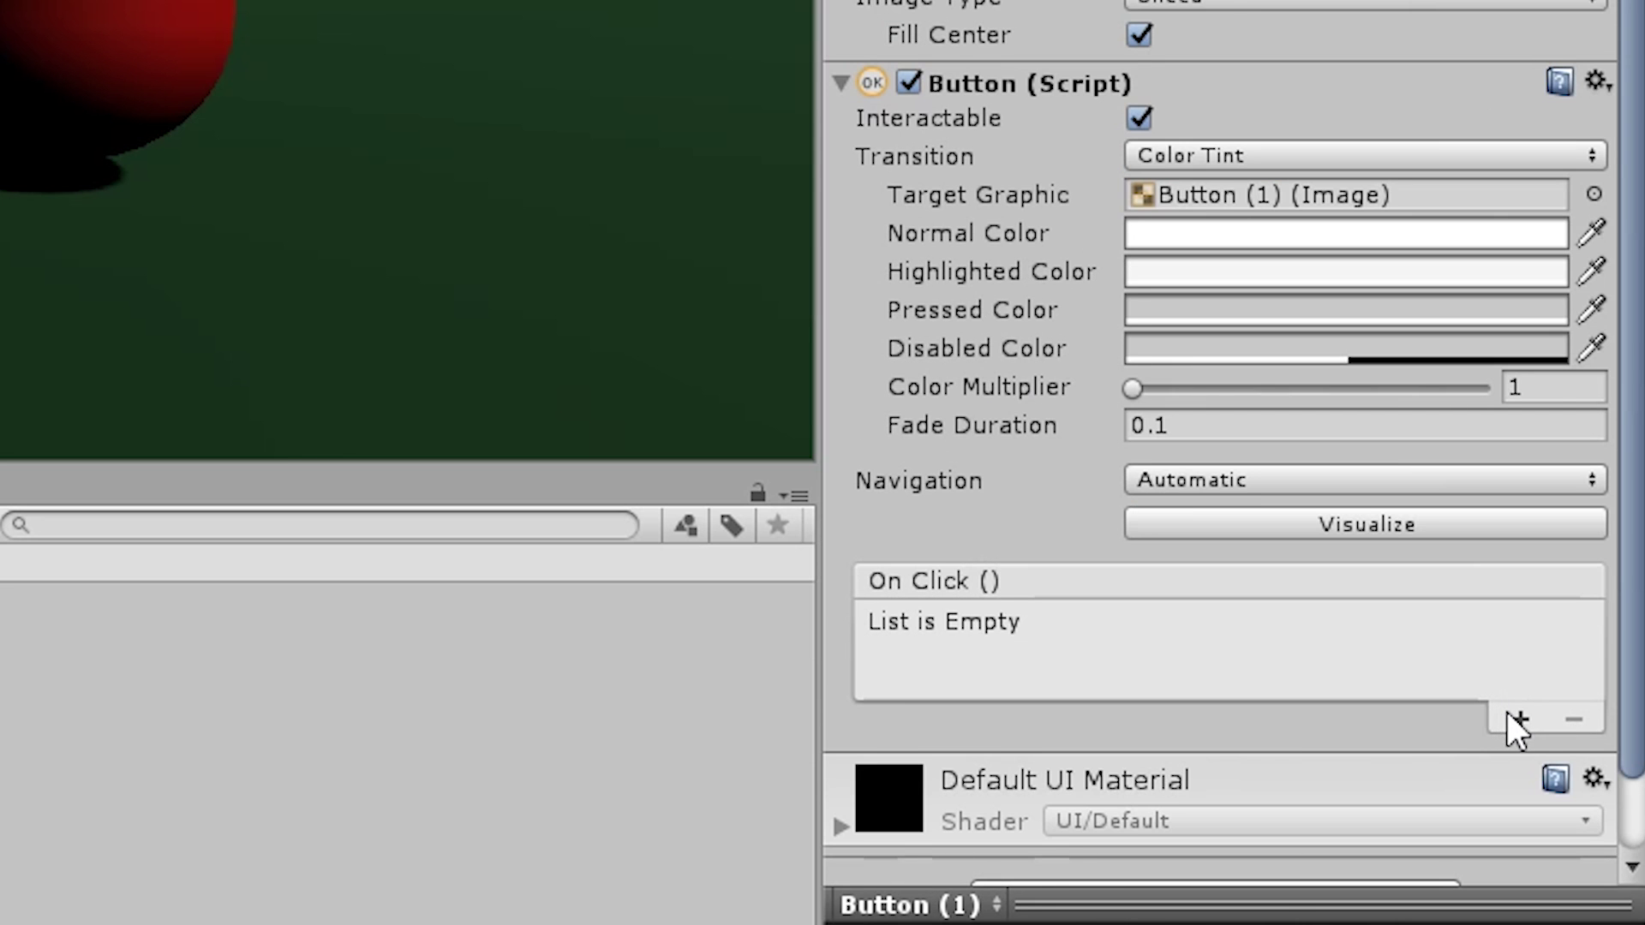
pyautogui.click(1507, 712)
pyautogui.click(1025, 624)
pyautogui.click(1033, 716)
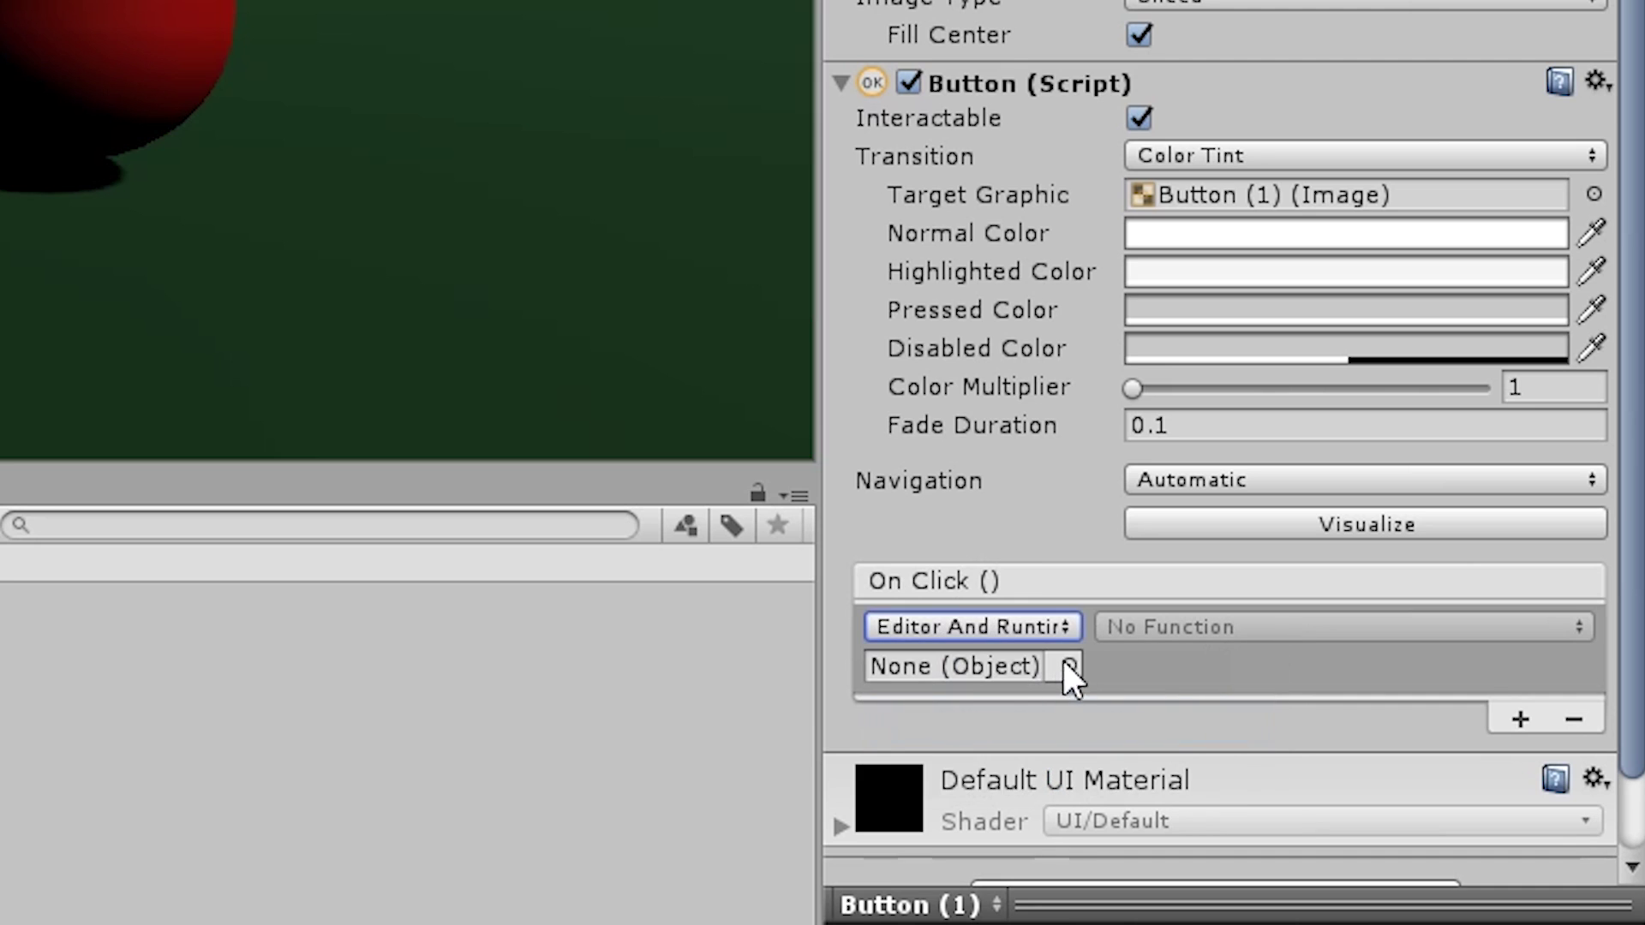
# - Target _GM in the Quit Game button's On Click entry and choose the MainMenu.Quit function
pyautogui.click(1069, 665)
pyautogui.click(1381, 626)
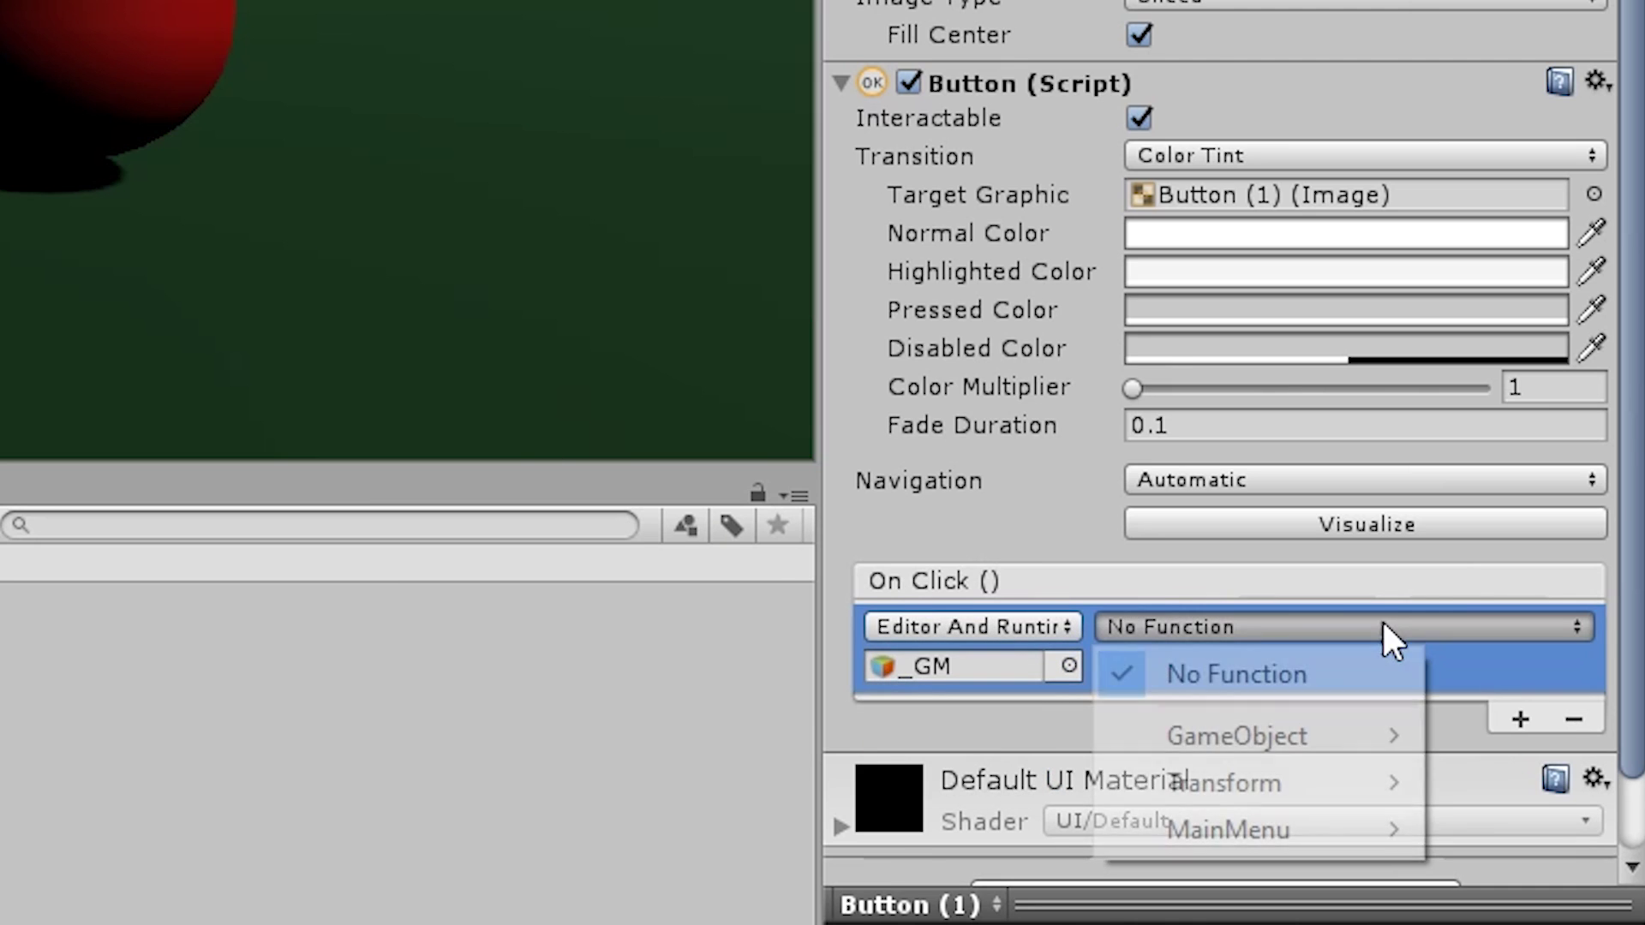
pyautogui.moveTo(1278, 819)
pyautogui.click(830, 595)
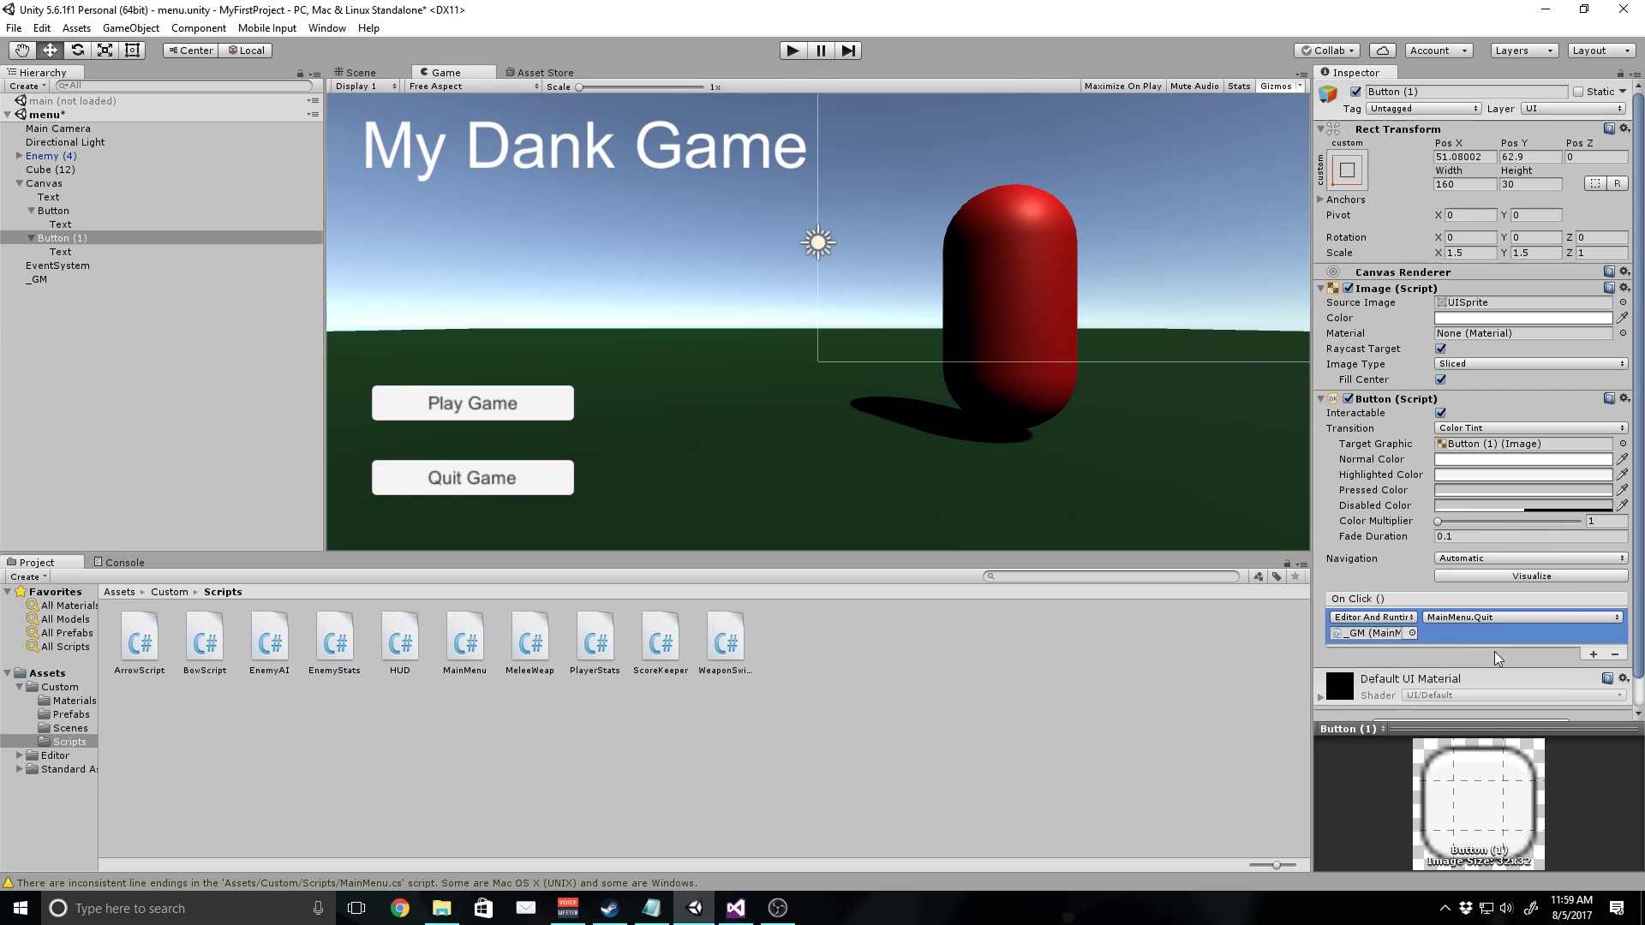
# - Save the menu scene, then open Build Settings and move its window clear of the Hierarchy
pyautogui.click(1246, 658)
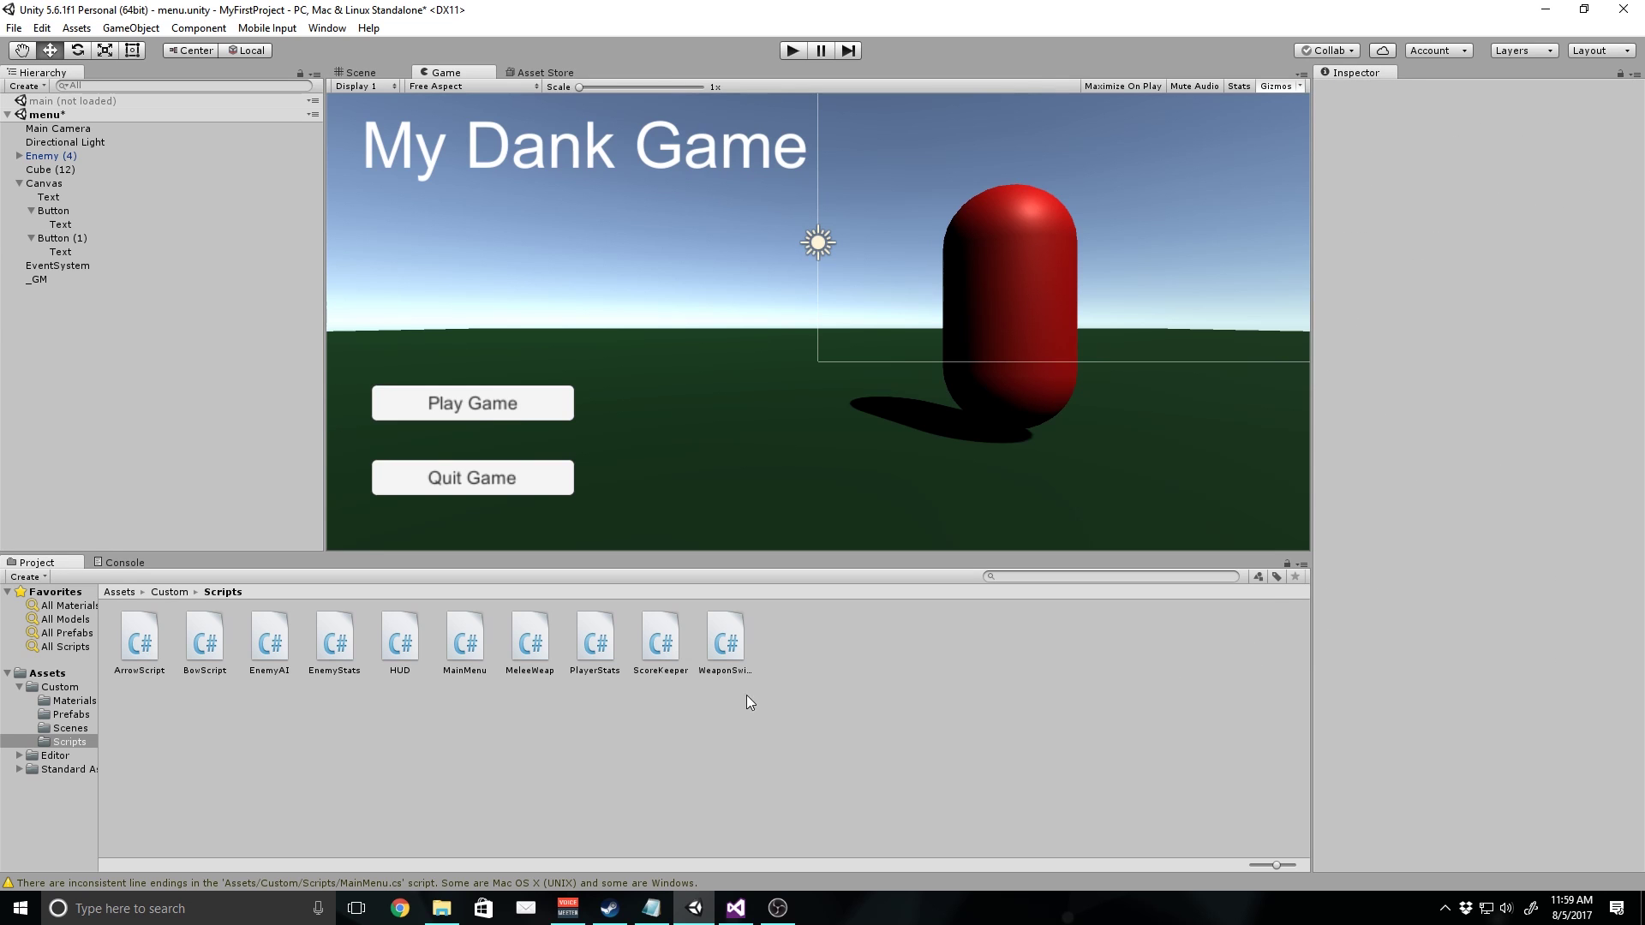
pyautogui.hotkey('ctrl', 's')
pyautogui.hotkey('ctrl', 'shift', 'b')
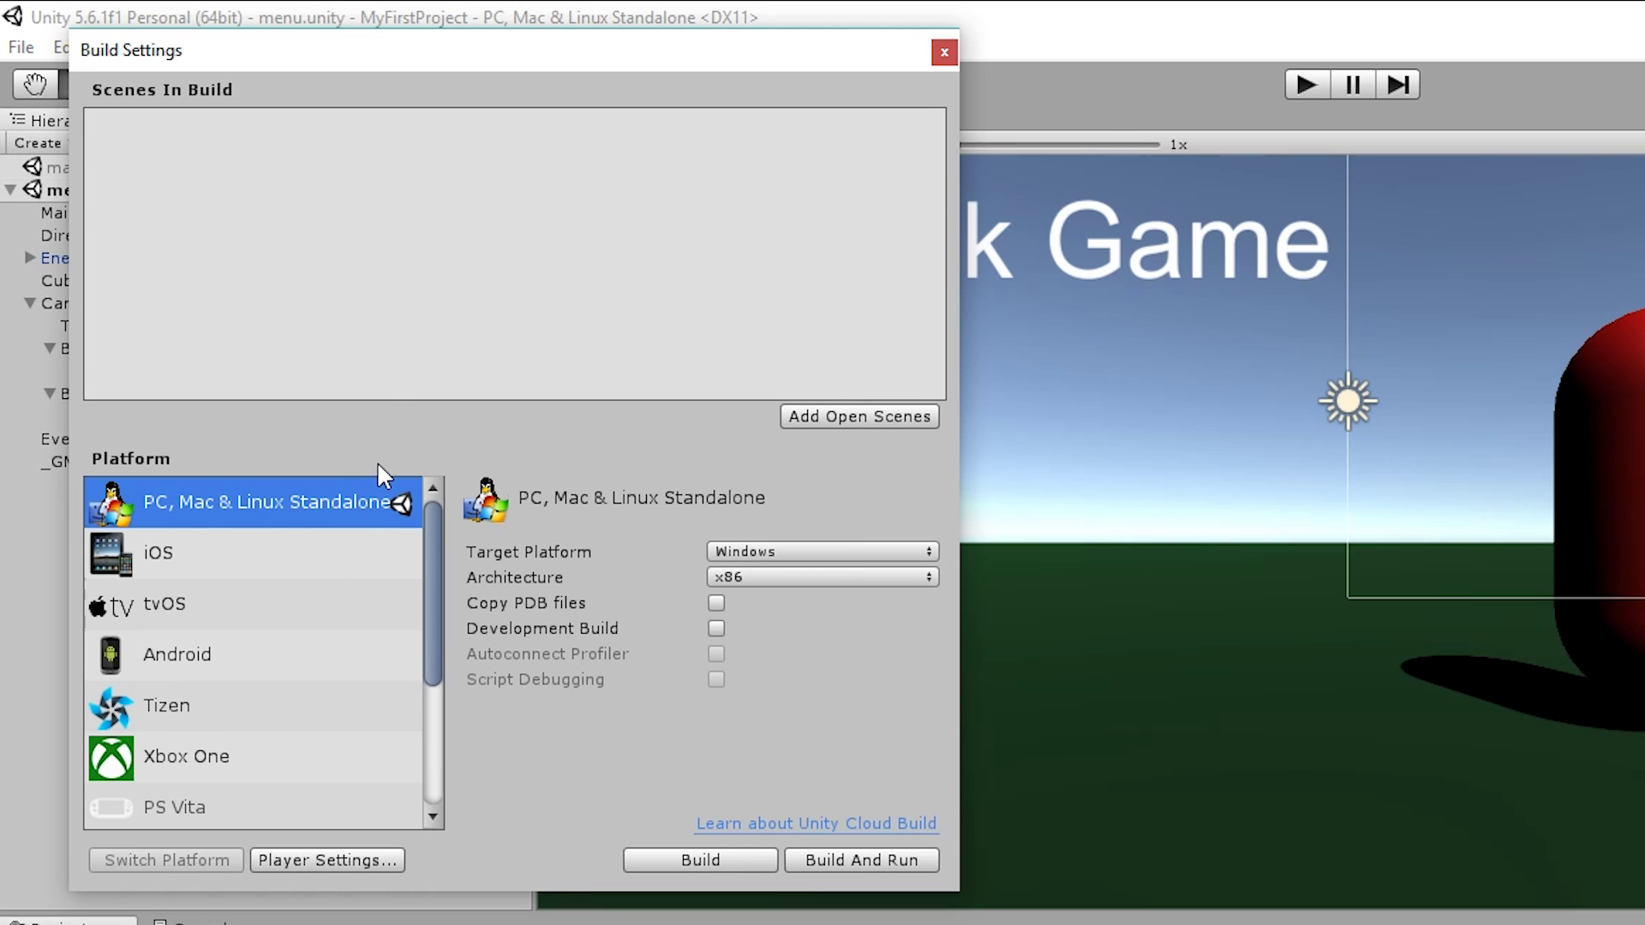
pyautogui.moveTo(532, 43); pyautogui.dragTo(692, 66)
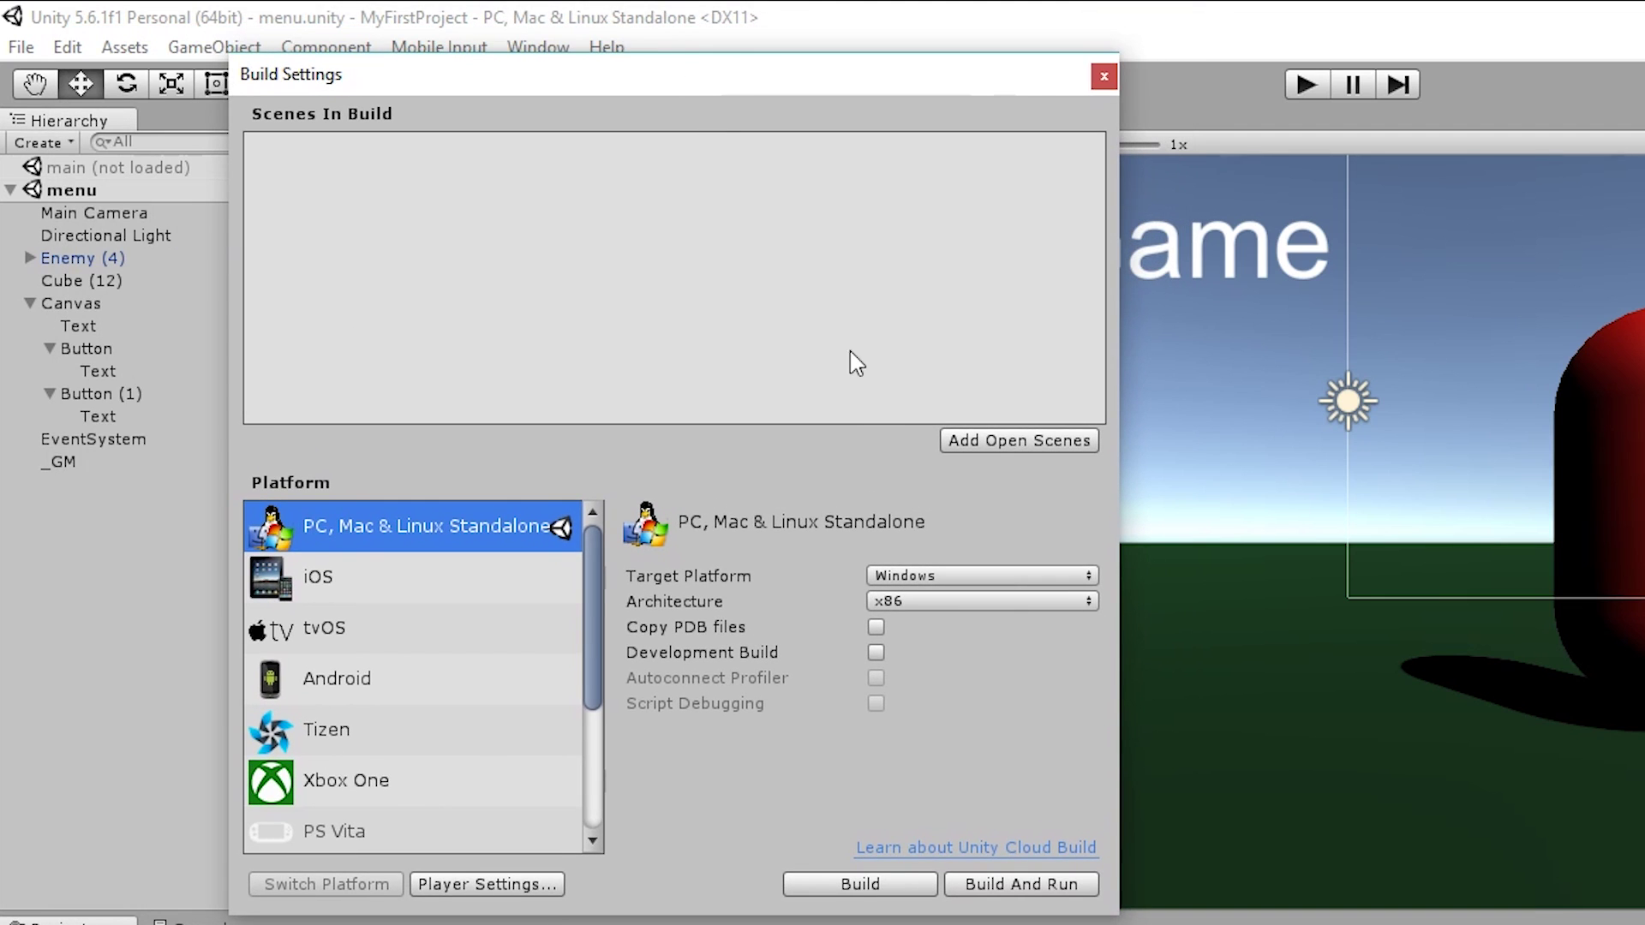
# - Add the open main and menu scenes to the build and reorder them so menu comes before main
pyautogui.click(992, 442)
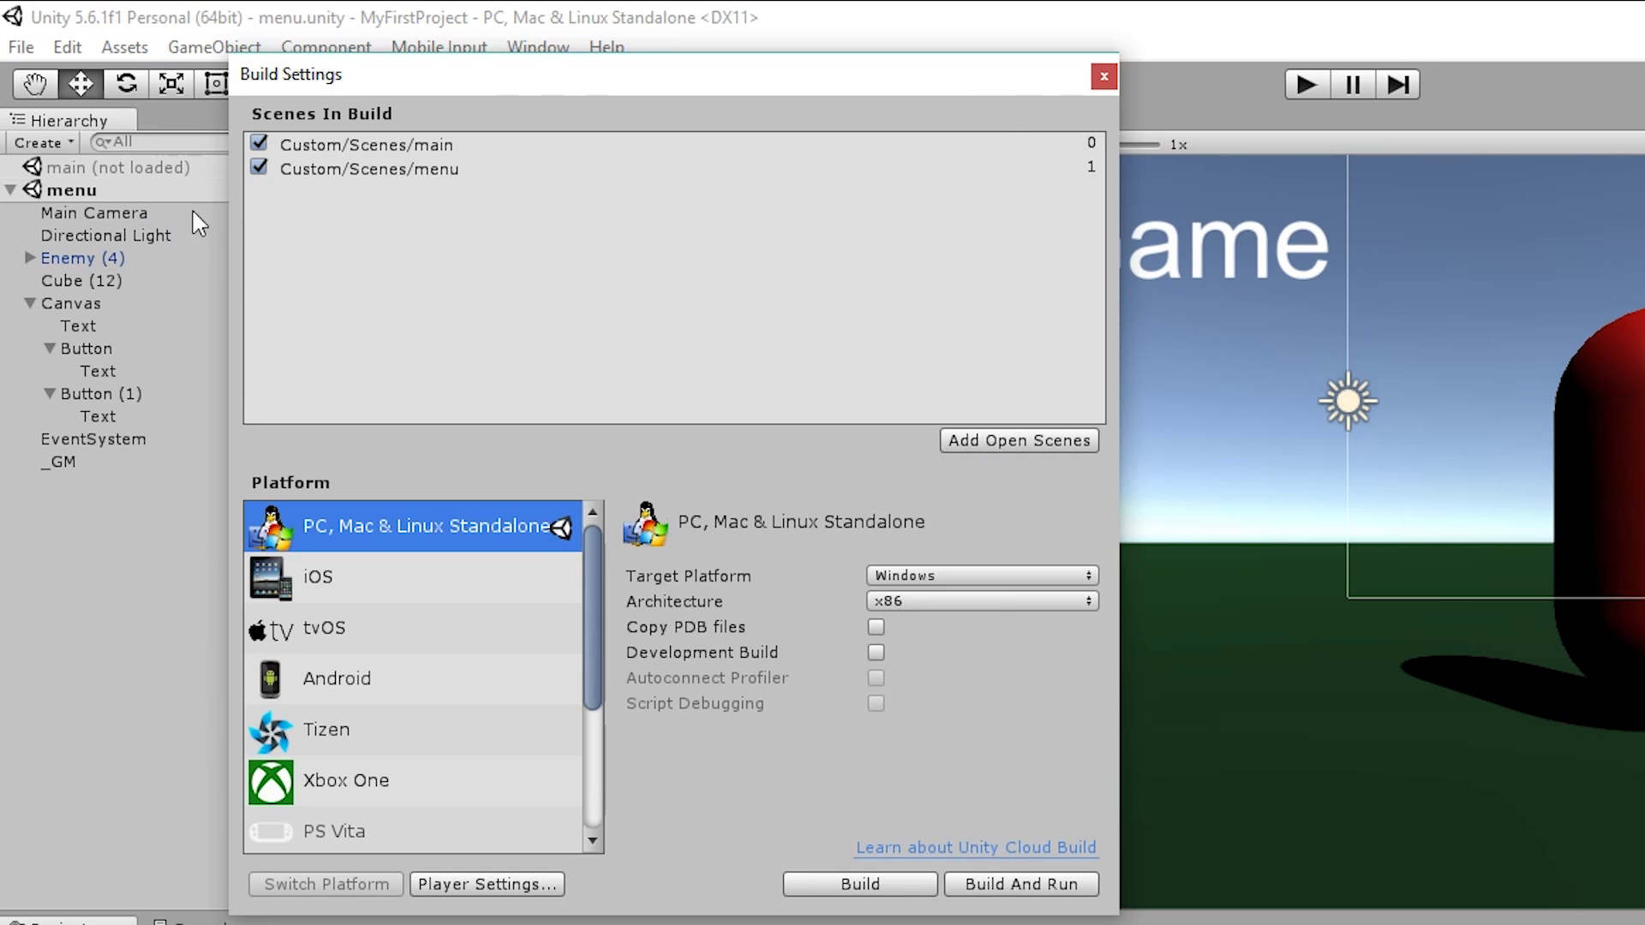
pyautogui.moveTo(451, 170); pyautogui.dragTo(453, 137)
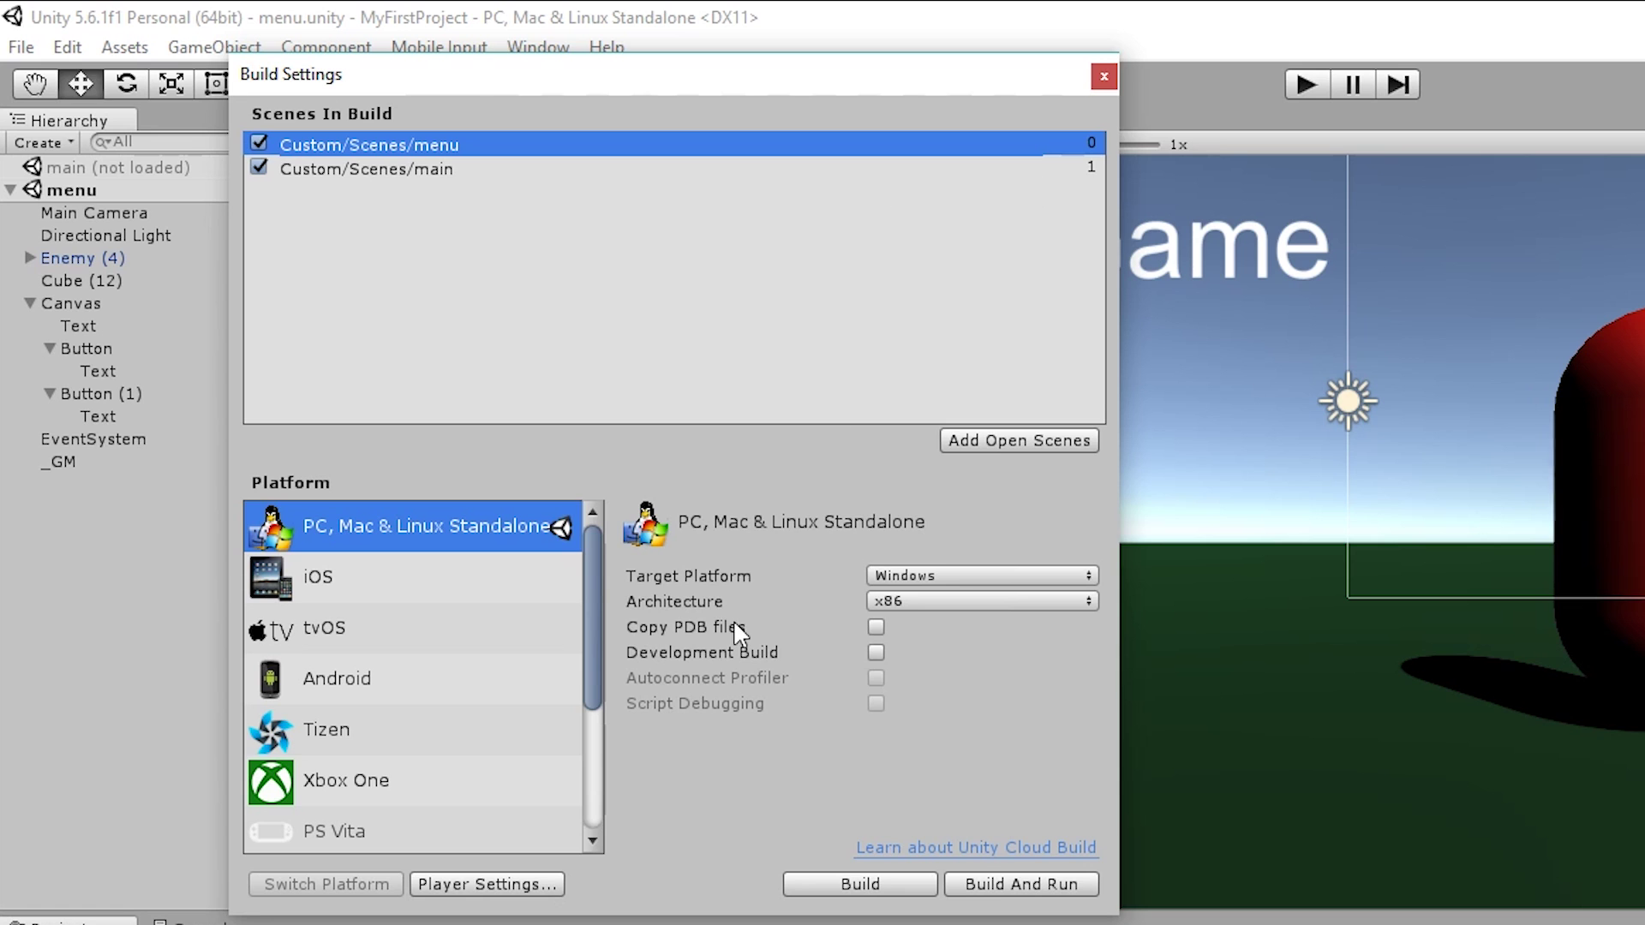
# - Build the Windows standalone game to the Desktop under the file name MyDankGame
pyautogui.click(893, 882)
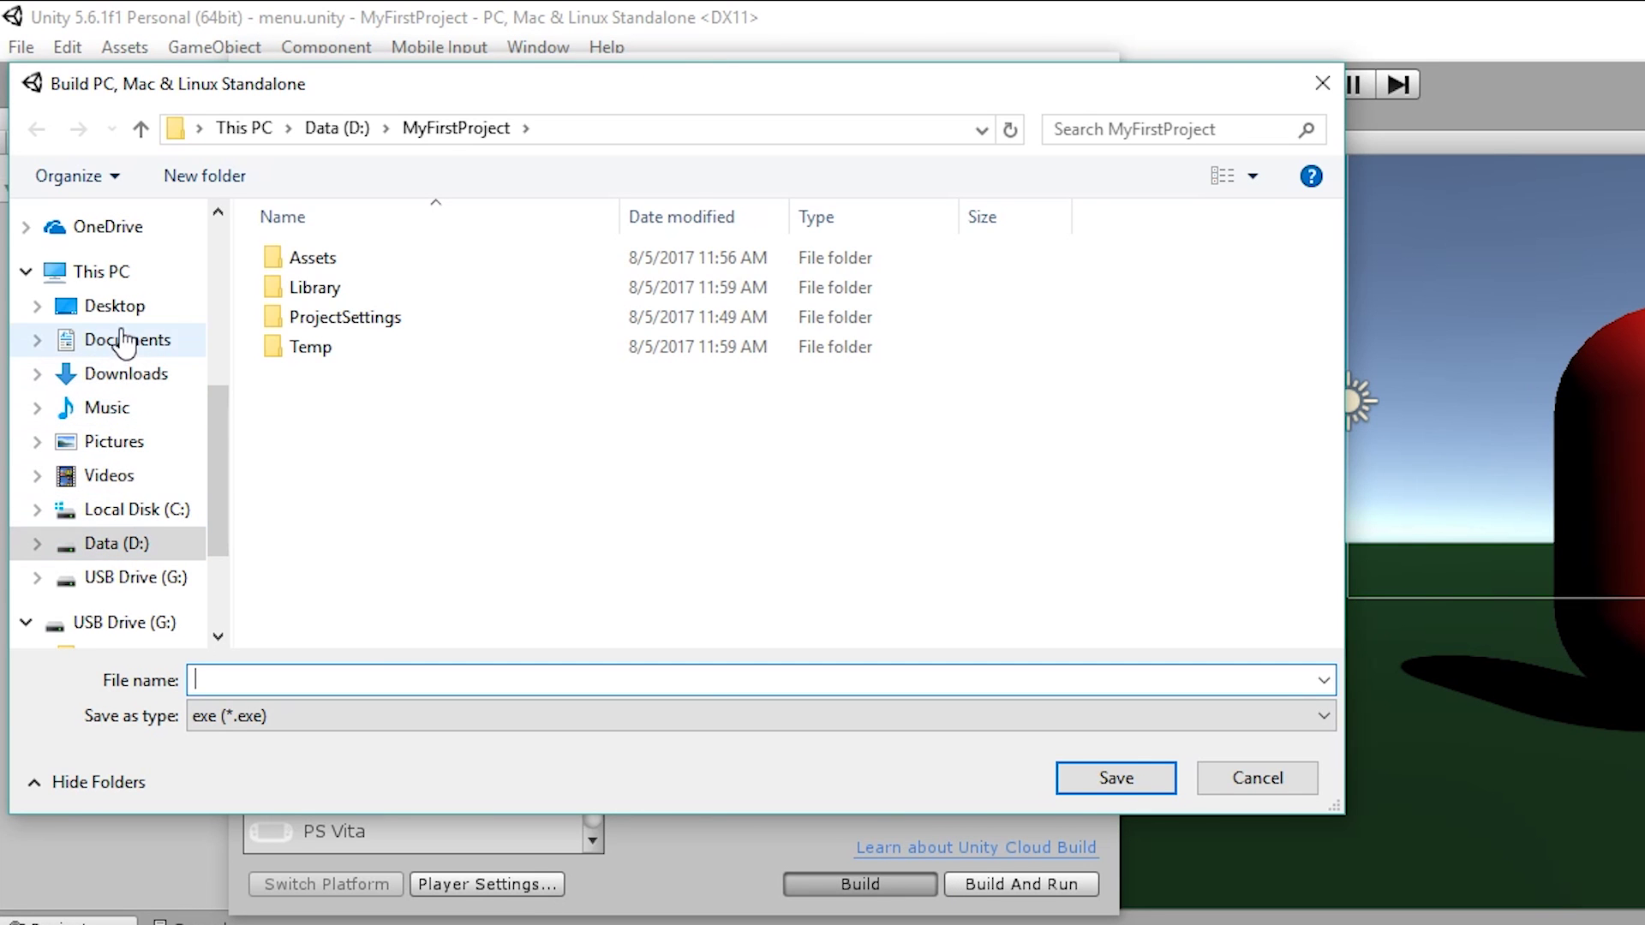
pyautogui.click(139, 317)
pyautogui.click(368, 672)
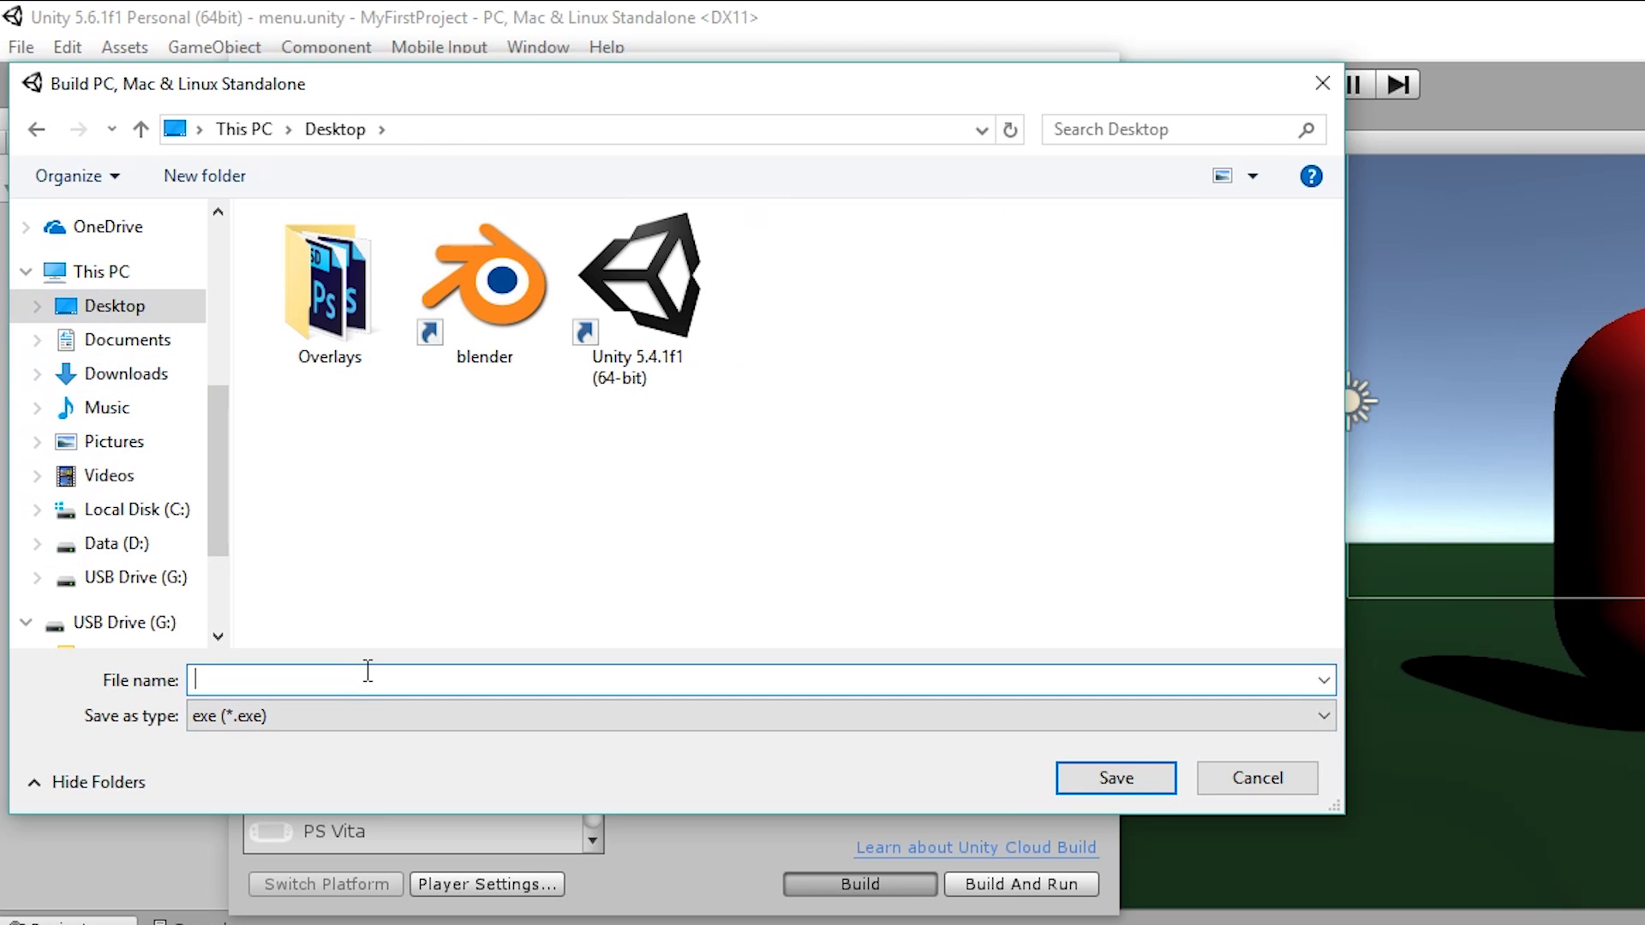
pyautogui.write('MyDankGame')
pyautogui.press('Return')
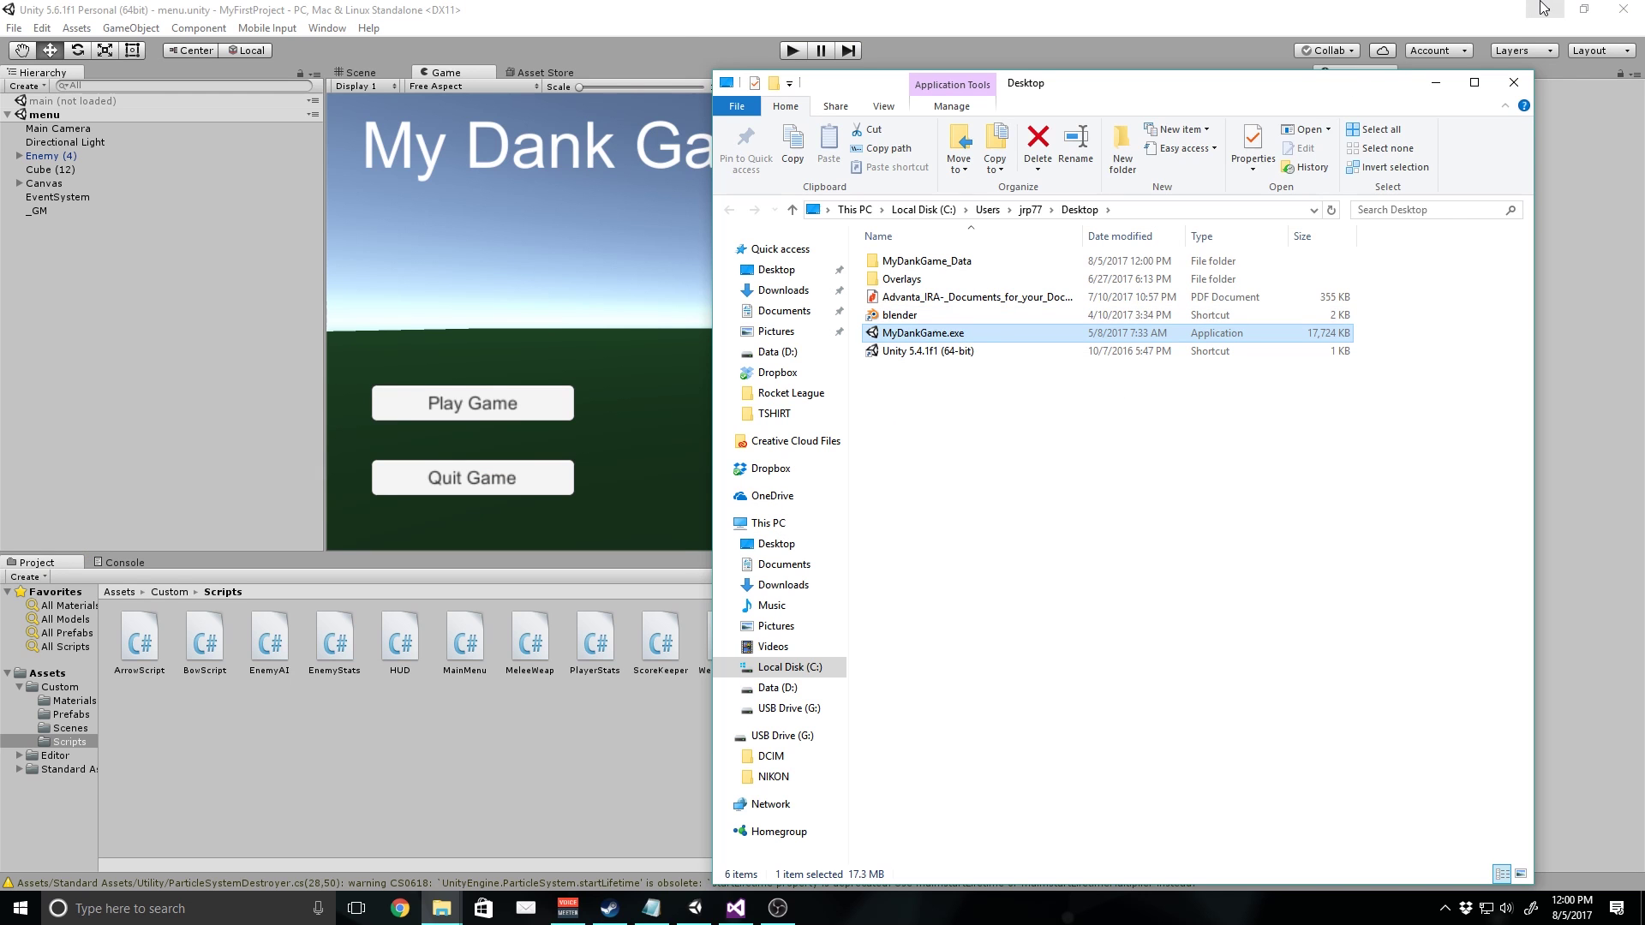
# - Minimize the editor, launch the built MyDankGame from the desktop, and set its monitor to Display 1 (Right)
pyautogui.click(1543, 8)
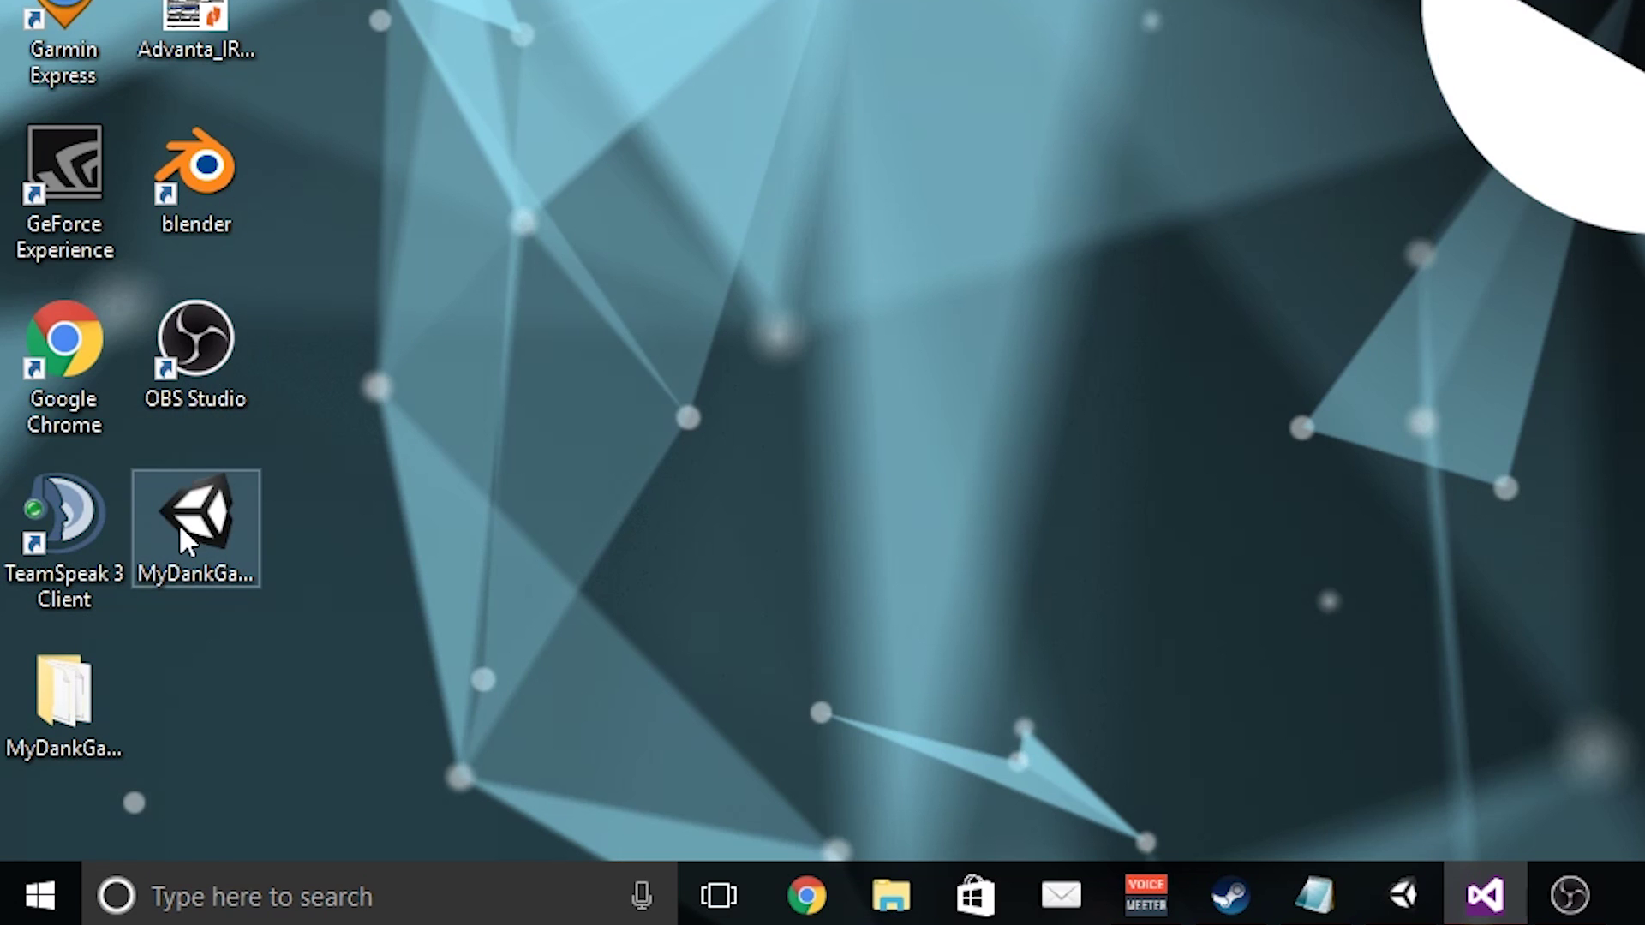
pyautogui.doubleClick(185, 525)
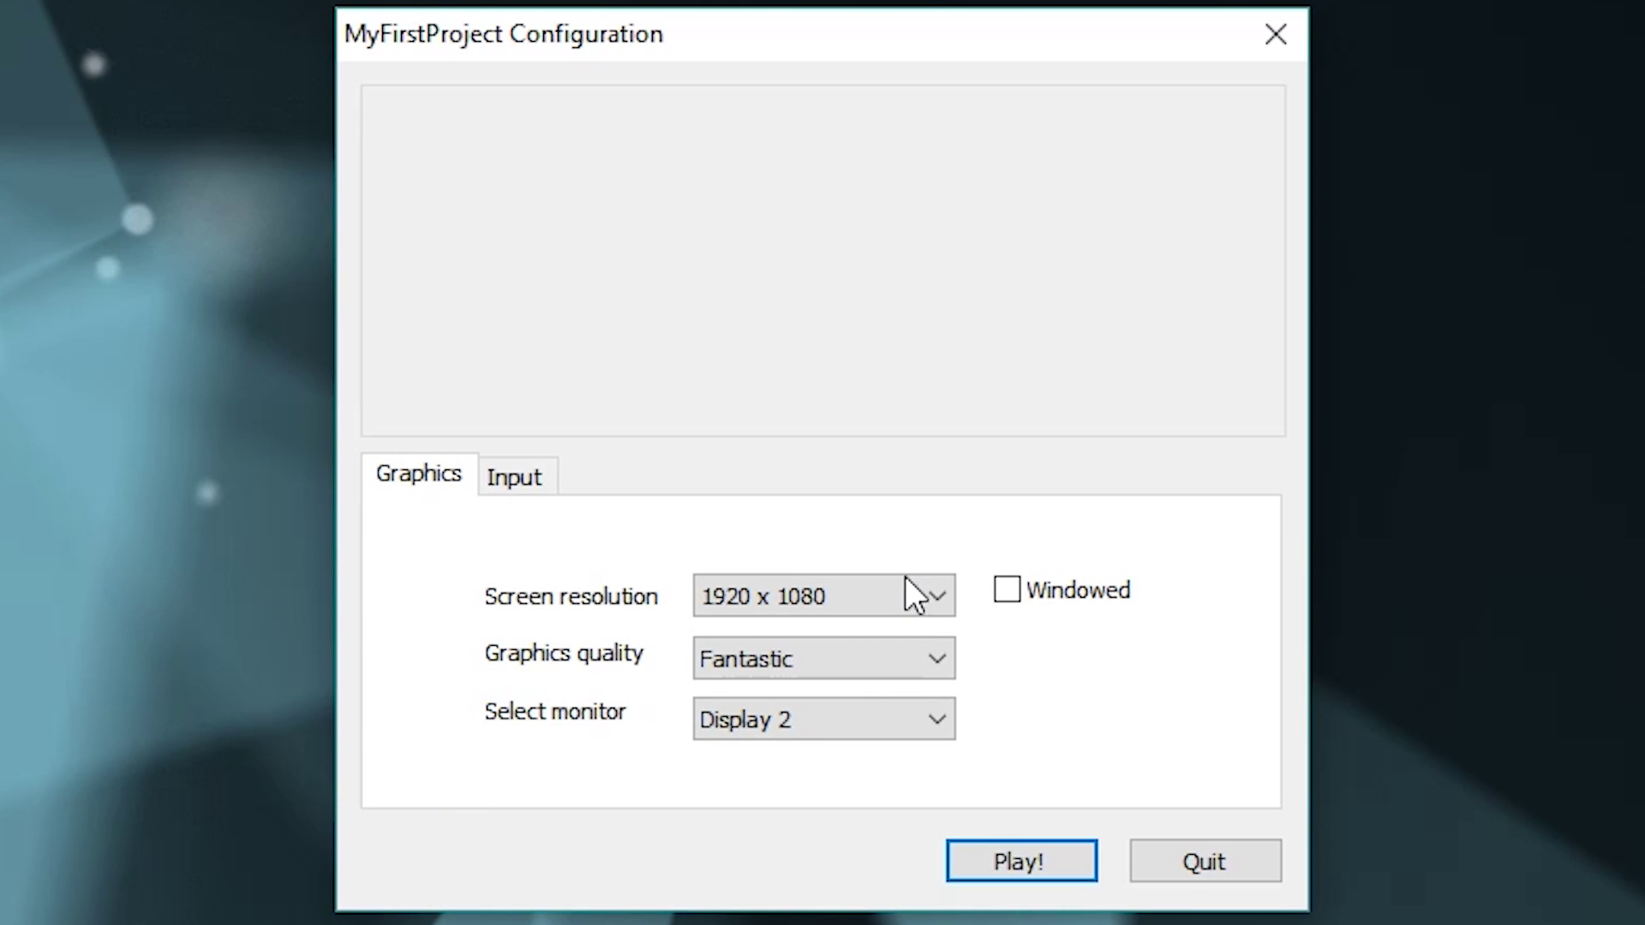
pyautogui.click(818, 737)
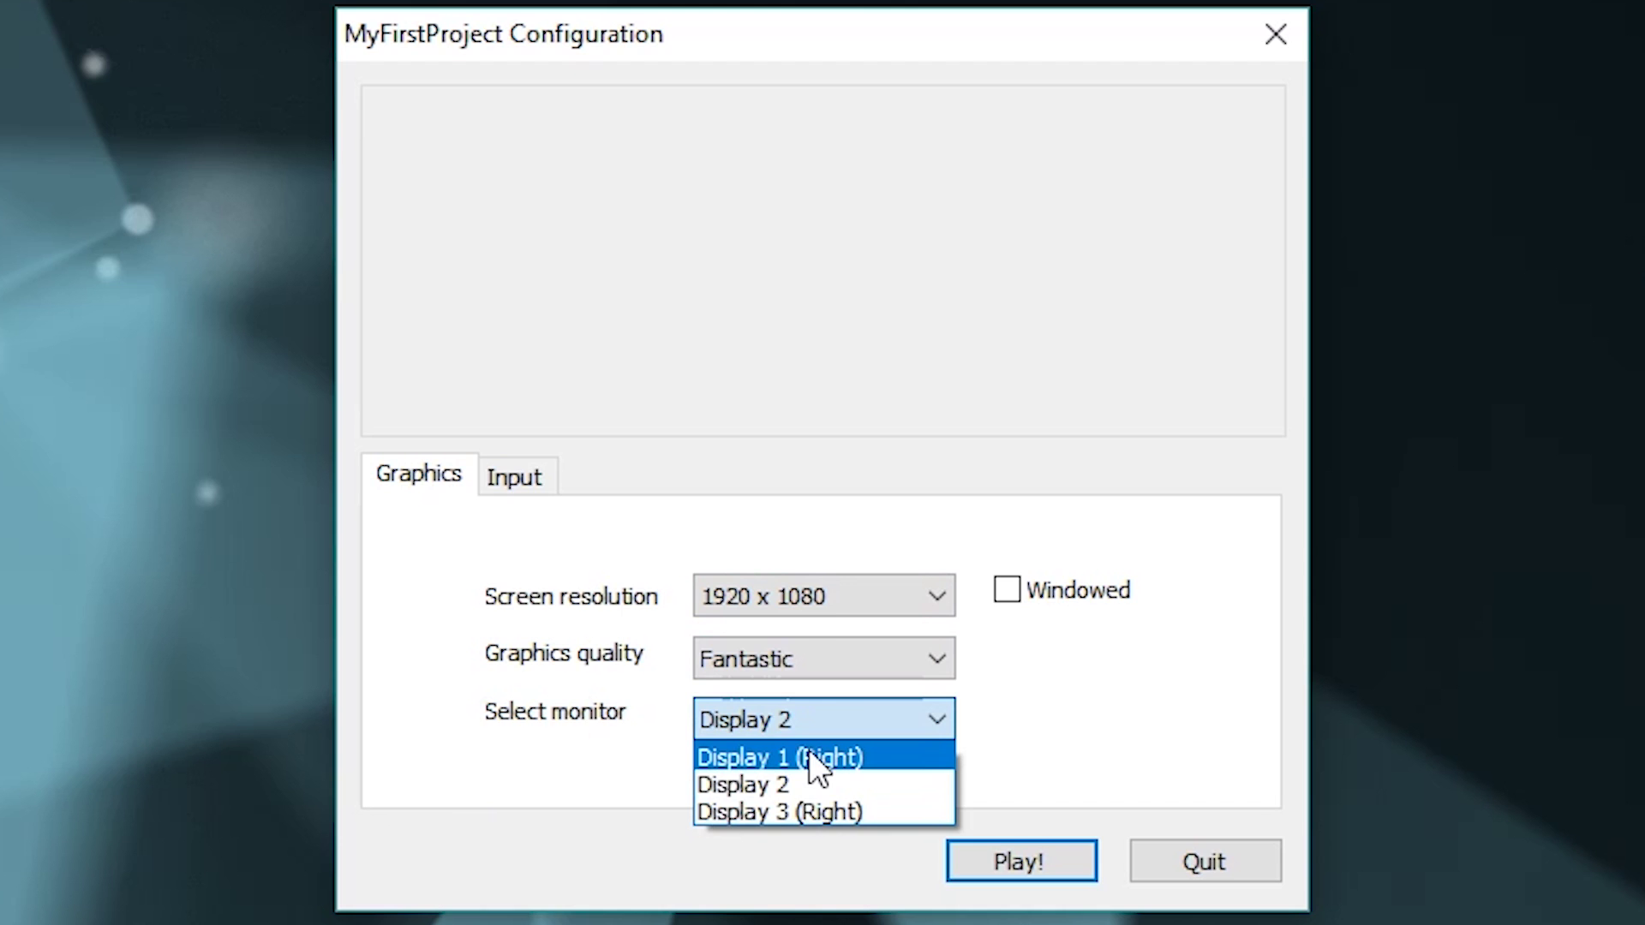
pyautogui.click(809, 754)
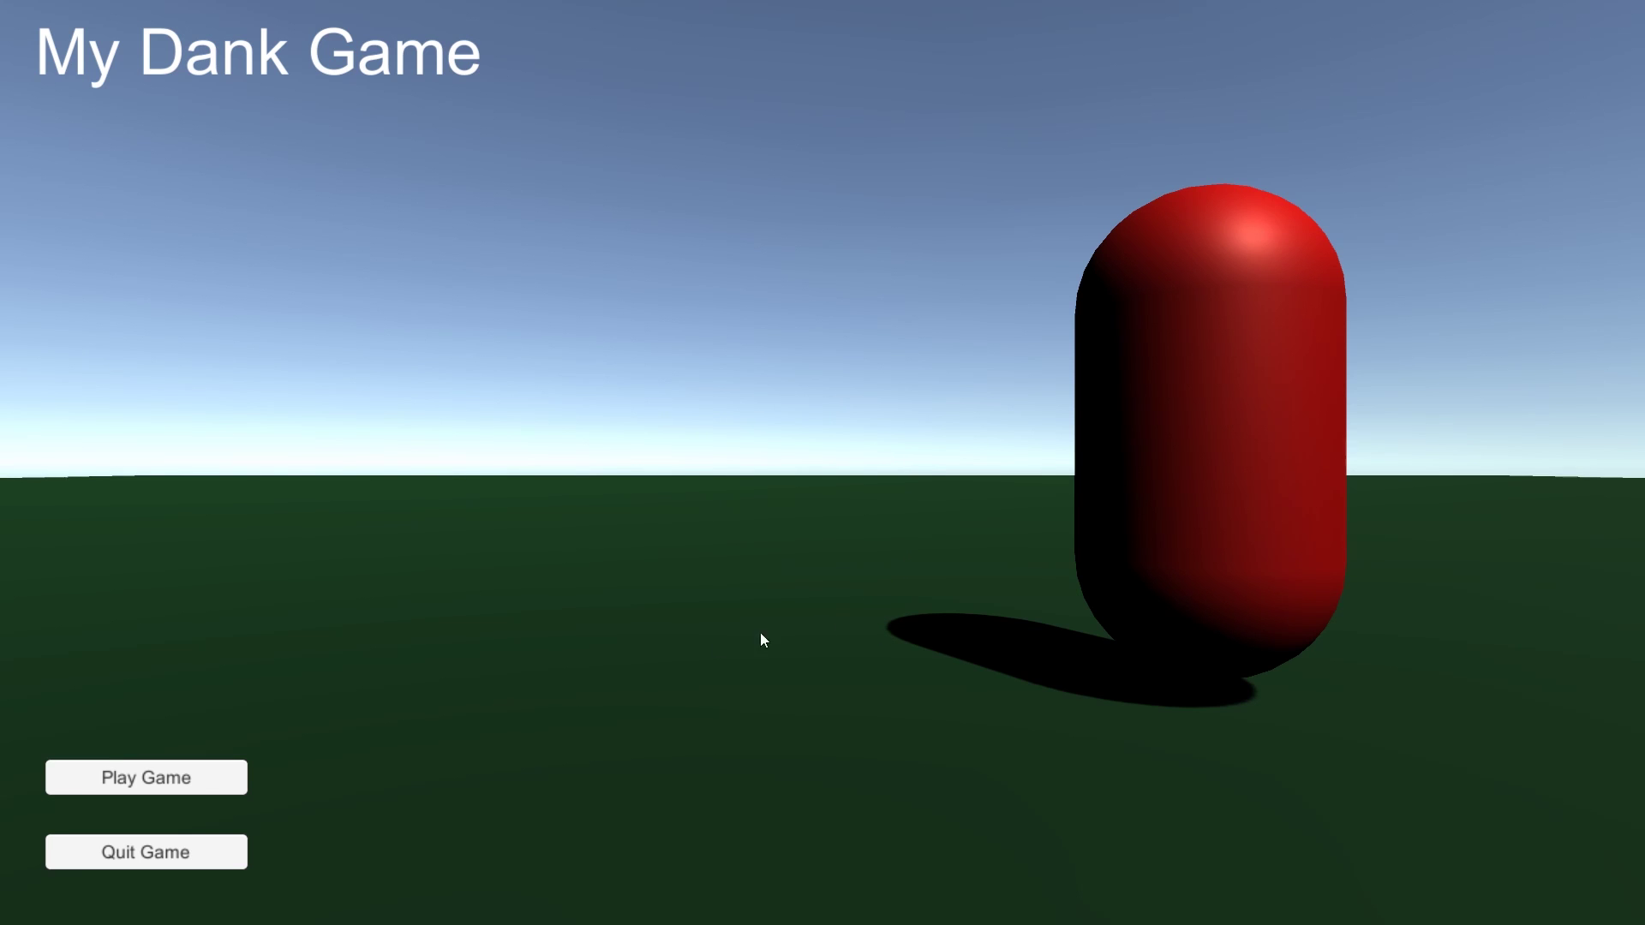
# - Test the built game by starting play from its main menu and trying the controls in the level
pyautogui.click(192, 774)
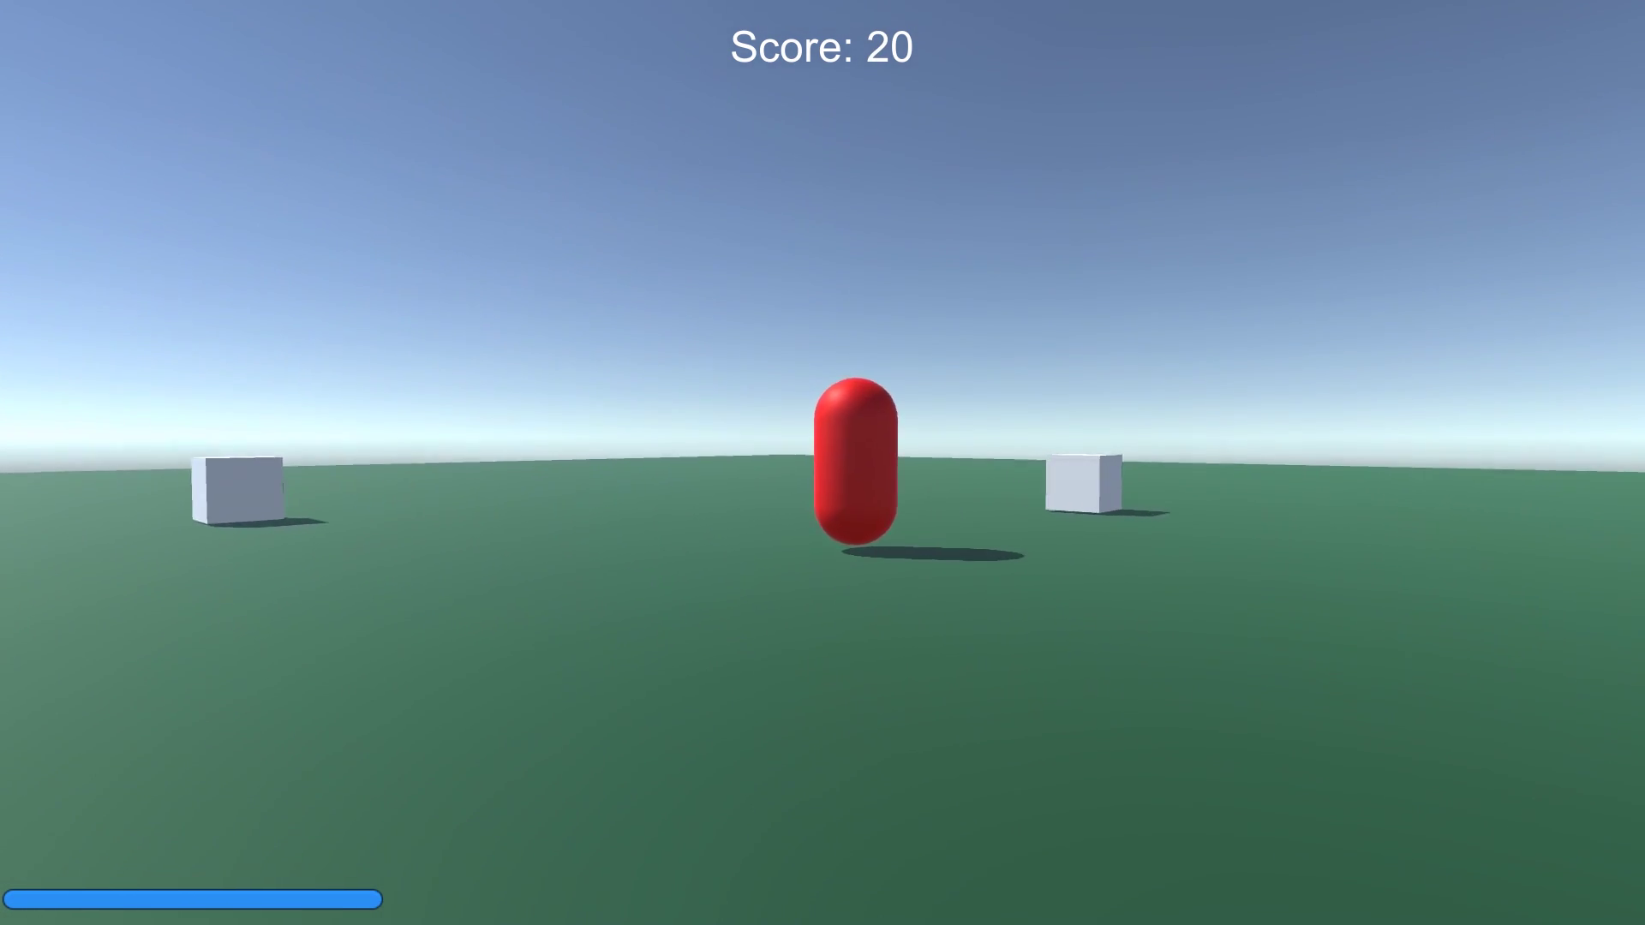
pyautogui.press('space')
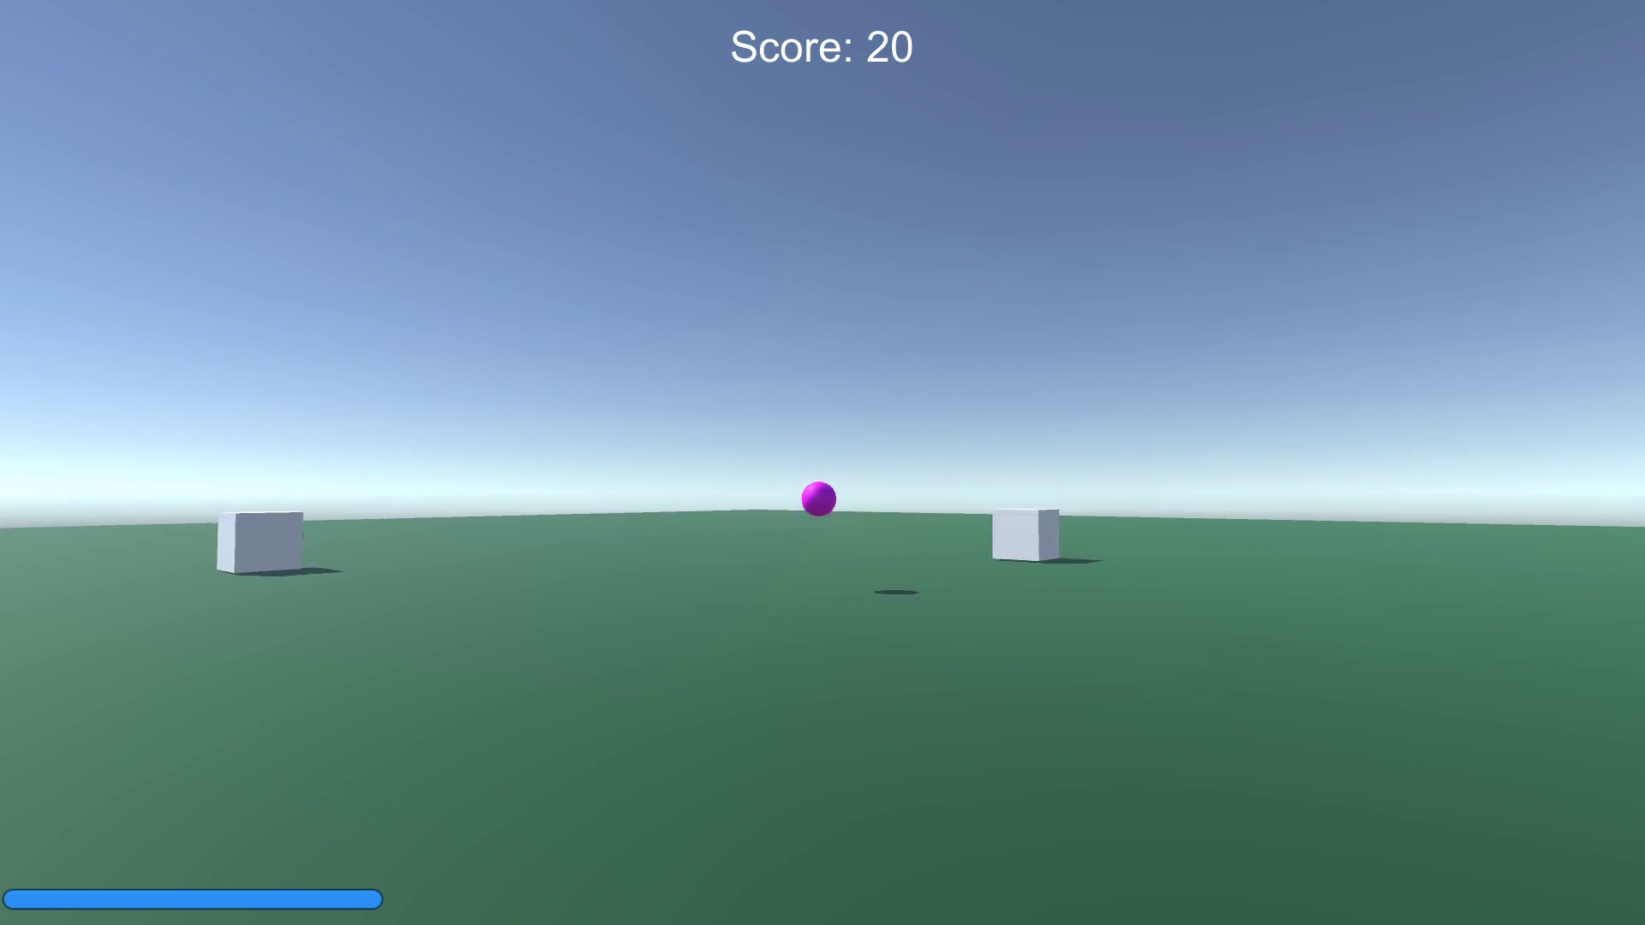